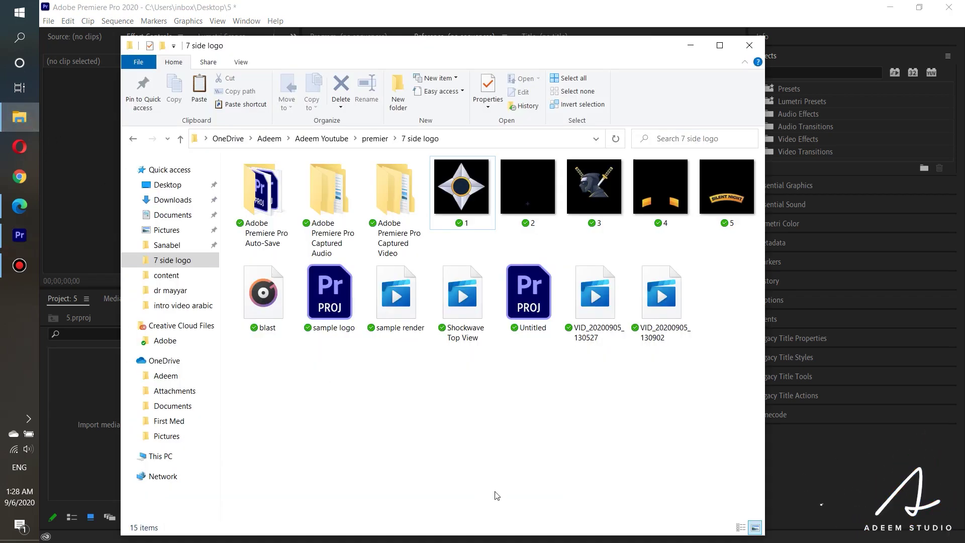
- Play the 'sample render' video in the 7 side logo folder
{"action": "double_click", "coordinate": [383, 324]}
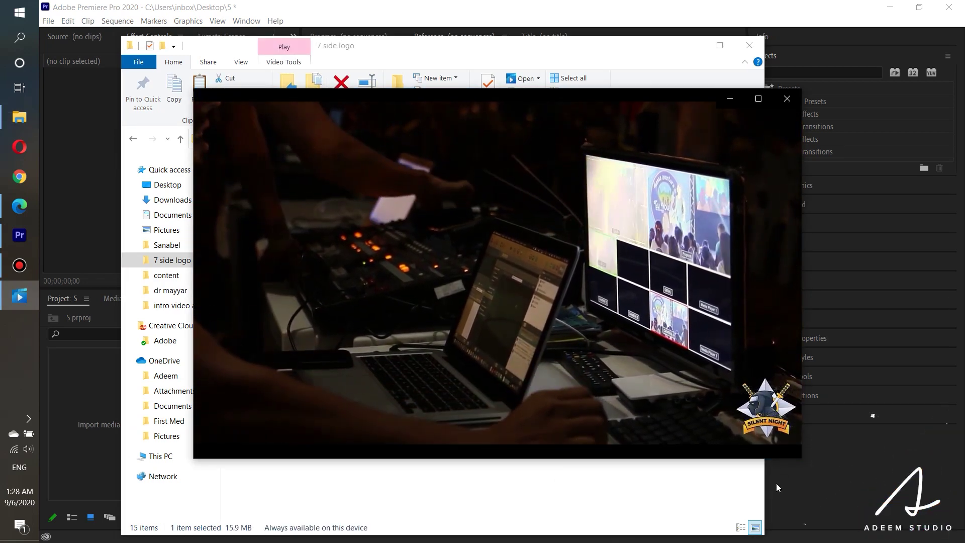
{"action": "mouse_move", "coordinate": [735, 355]}
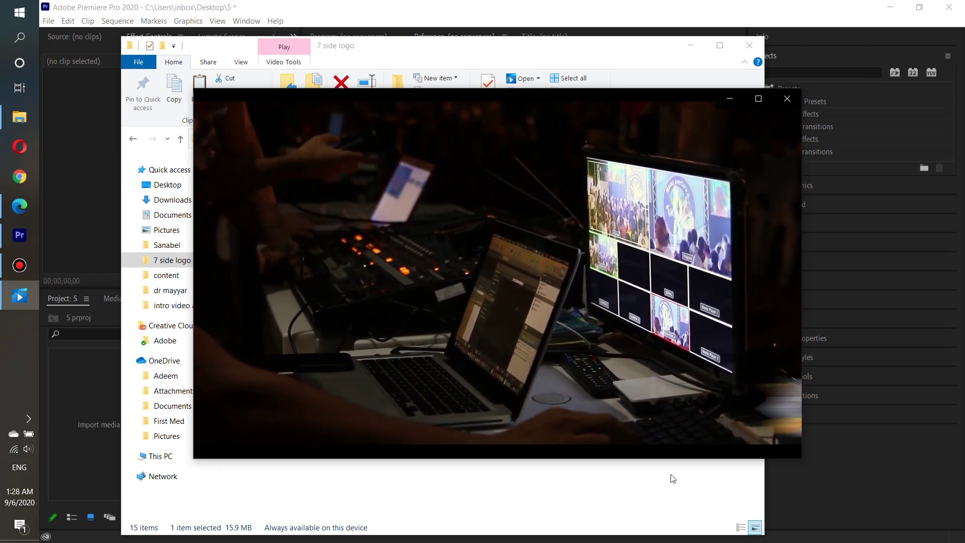
{"action": "left_click", "coordinate": [787, 99]}
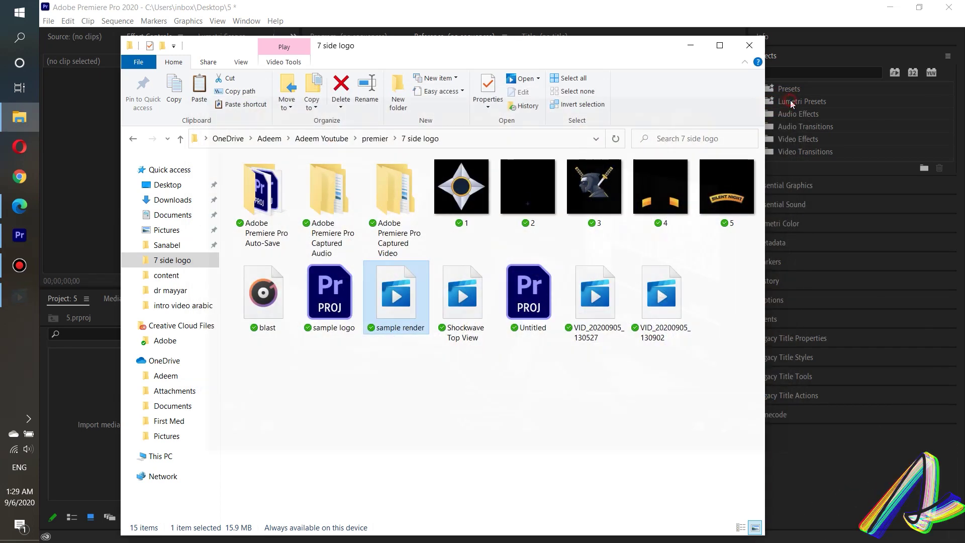
- Select logo images 1 through 5 and drag them into Premiere's Project panel
{"action": "left_click", "coordinate": [460, 222]}
{"action": "left_click", "coordinate": [710, 186], "text": "shift"}
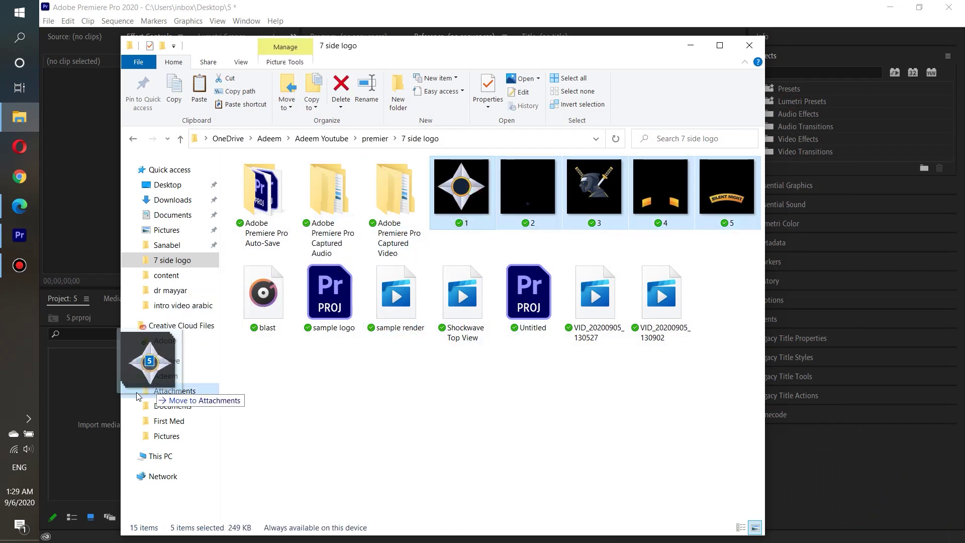
{"action": "left_click_drag", "start_coordinate": [472, 193], "coordinate": [109, 410]}
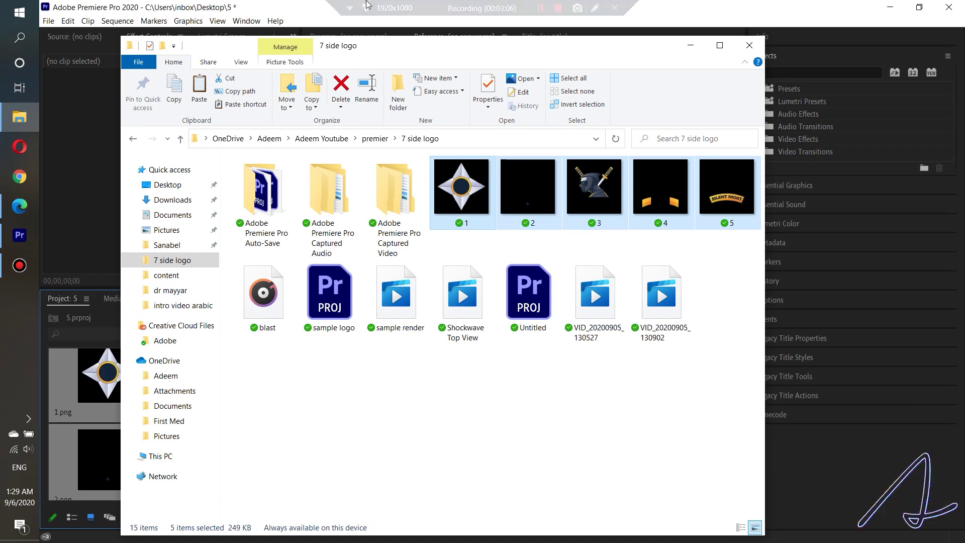
{"action": "left_click", "coordinate": [466, 19]}
{"action": "left_click", "coordinate": [282, 445]}
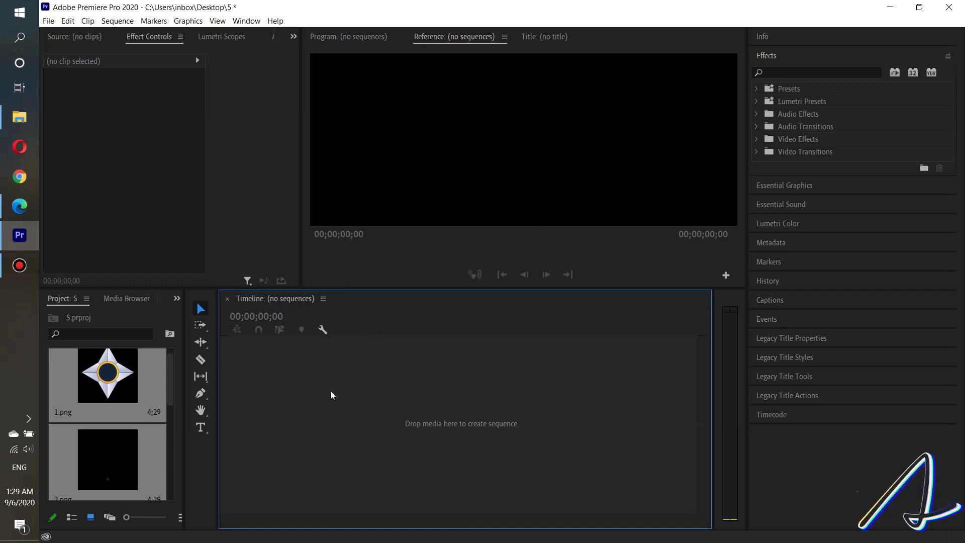
{"action": "left_click", "coordinate": [108, 376]}
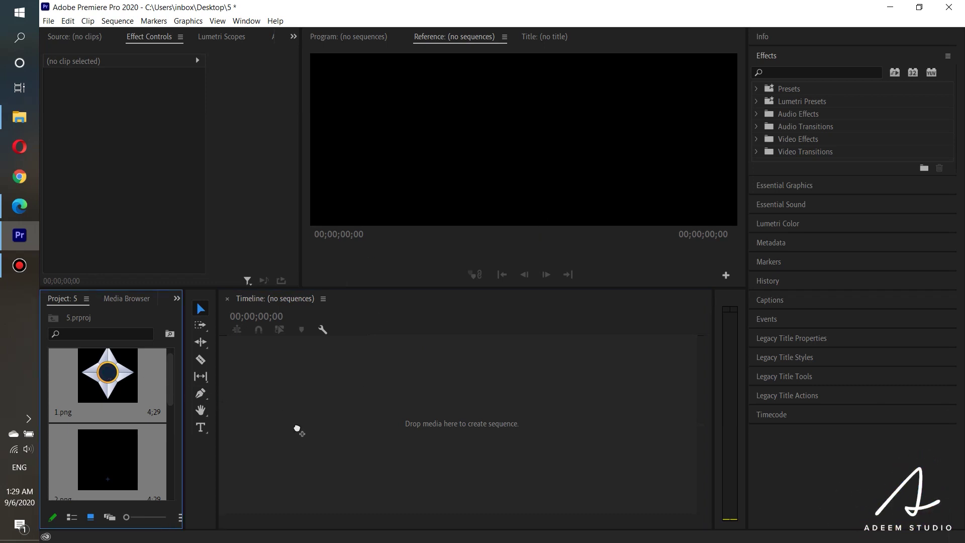
- Create a sequence from the logo images, fit the preview, and keep only 1.png
{"action": "left_click_drag", "start_coordinate": [297, 428], "coordinate": [297, 427]}
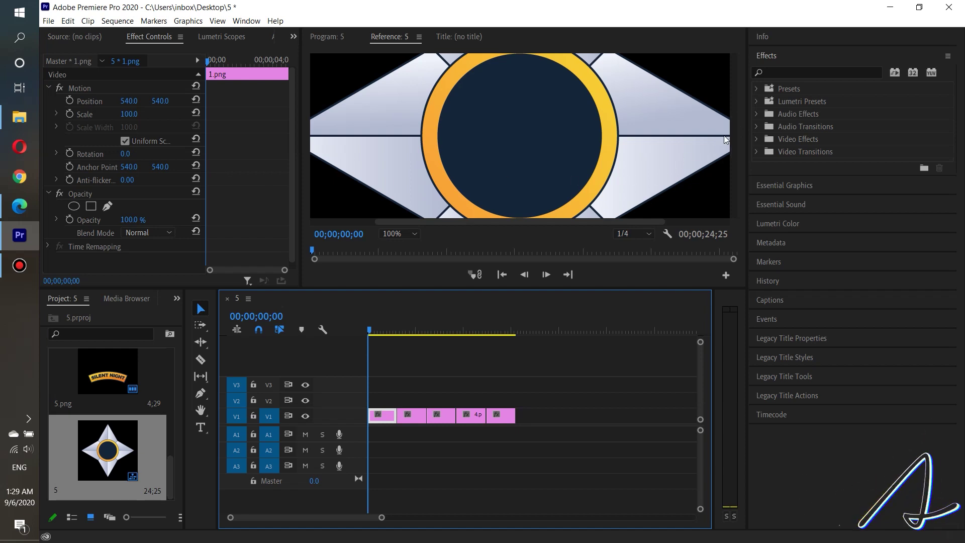
{"action": "left_click", "coordinate": [399, 231]}
{"action": "left_click", "coordinate": [398, 243]}
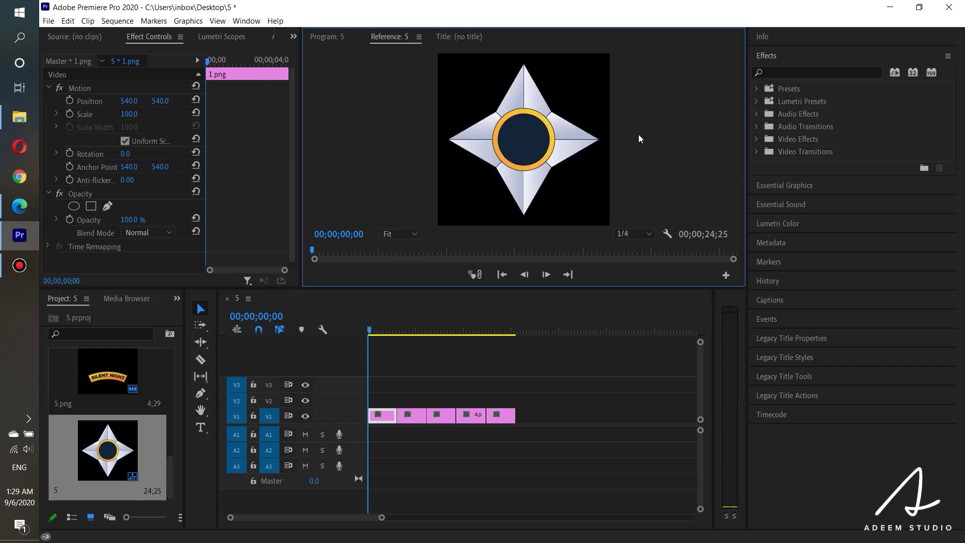
{"action": "left_click", "coordinate": [387, 391]}
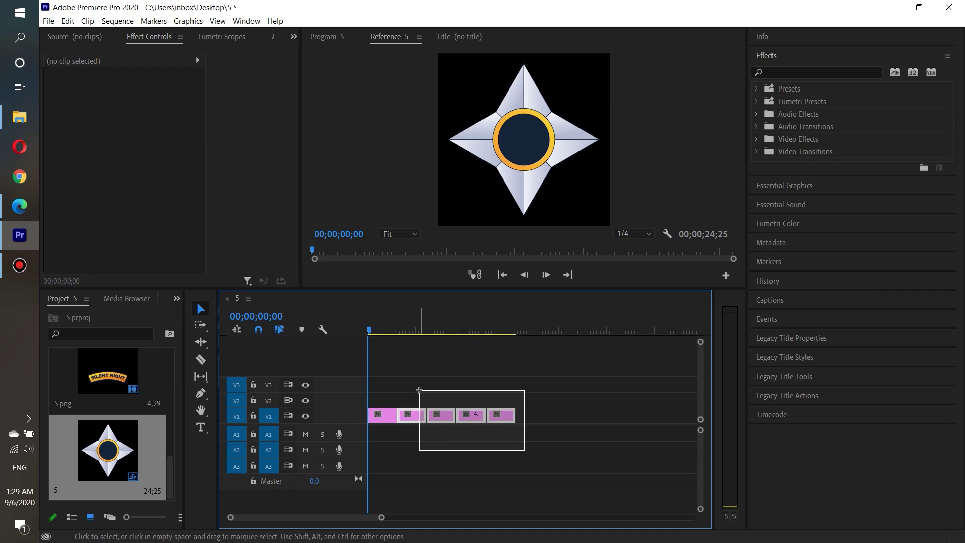
{"action": "key", "text": "Delete"}
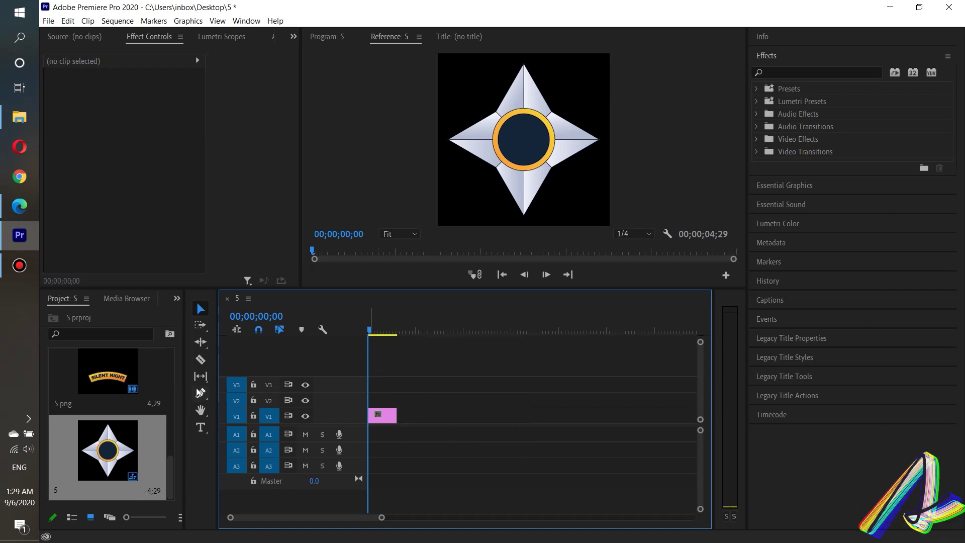
- Layer the 5.png banner and 4.png ribbon images above the 1.png star clip
{"action": "left_click_drag", "start_coordinate": [171, 464], "coordinate": [172, 379]}
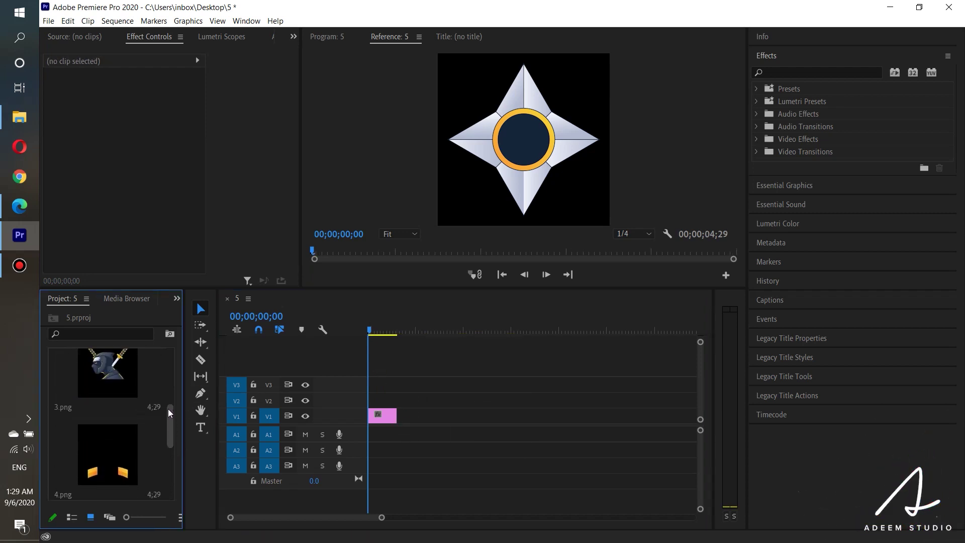
{"action": "scroll", "coordinate": [115, 382], "scroll_direction": "down", "scroll_amount": 1}
{"action": "left_click", "coordinate": [116, 358]}
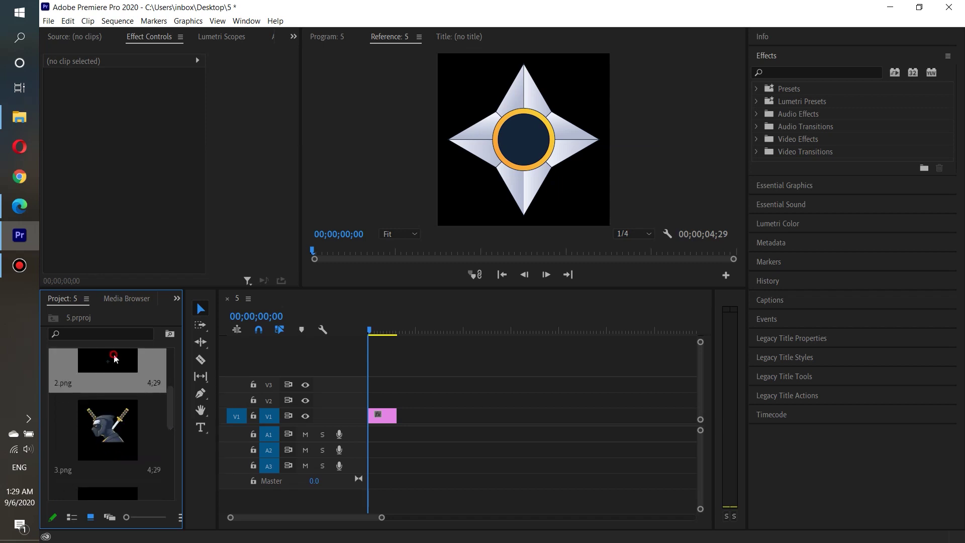
{"action": "scroll", "coordinate": [120, 364], "scroll_direction": "down", "scroll_amount": 3}
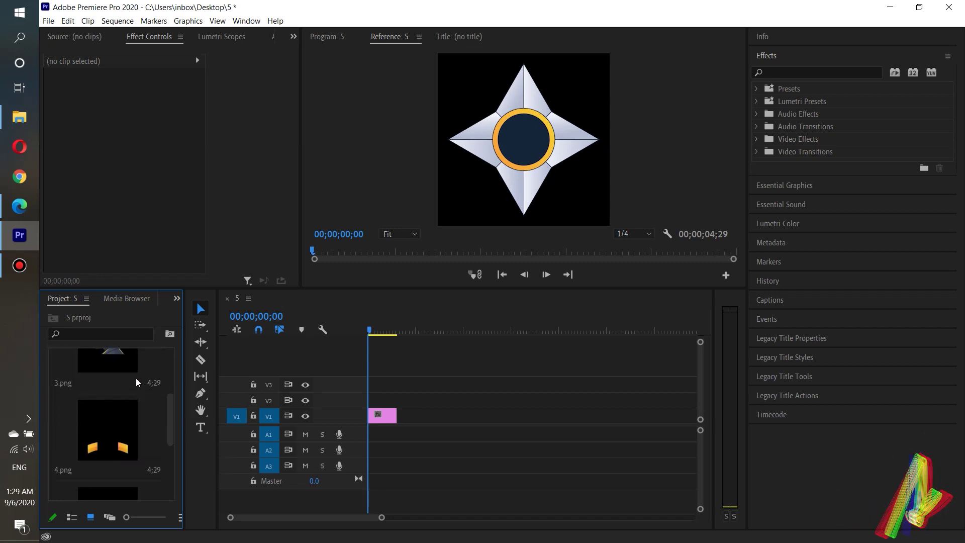
{"action": "scroll", "coordinate": [129, 407], "scroll_direction": "down", "scroll_amount": 2}
{"action": "left_click_drag", "start_coordinate": [114, 380], "coordinate": [281, 394]}
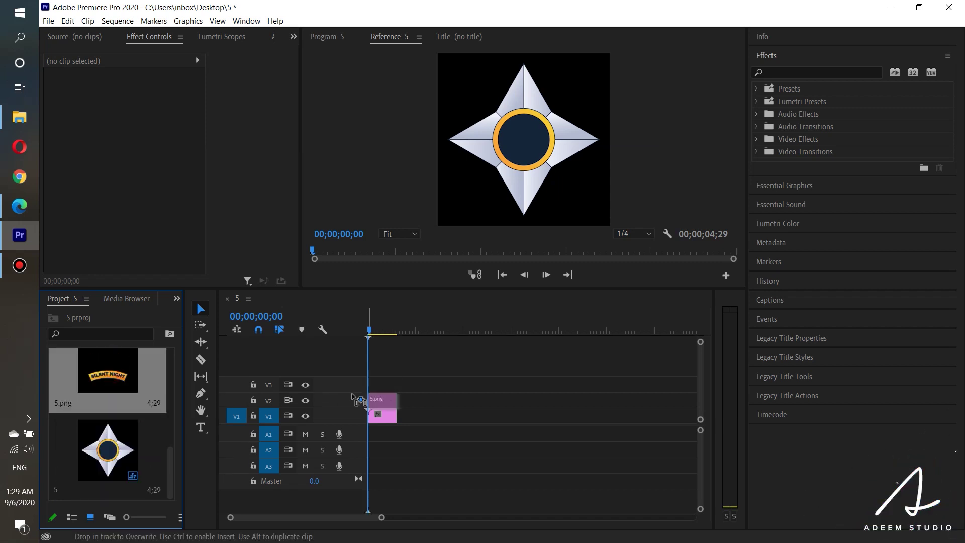
{"action": "left_click_drag", "start_coordinate": [353, 396], "coordinate": [353, 399]}
{"action": "left_click_drag", "start_coordinate": [171, 463], "coordinate": [171, 427]}
{"action": "left_click_drag", "start_coordinate": [108, 397], "coordinate": [381, 388]}
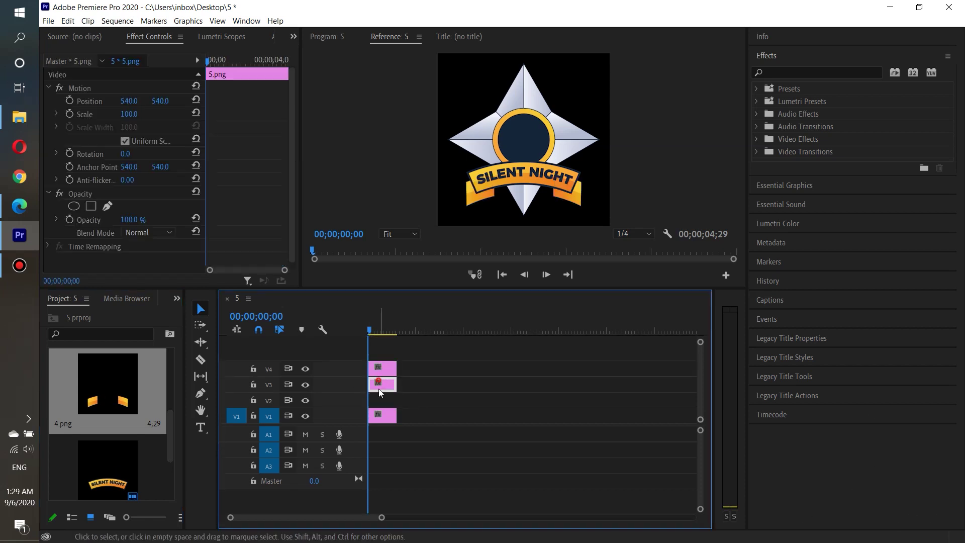
{"action": "left_click_drag", "start_coordinate": [381, 395], "coordinate": [381, 384]}
{"action": "left_click", "coordinate": [171, 428]}
{"action": "left_click_drag", "start_coordinate": [171, 428], "coordinate": [186, 375]}
- Add the 3.png ninja above and move the 5.png banner to top track V4
{"action": "left_click_drag", "start_coordinate": [107, 449], "coordinate": [281, 379]}
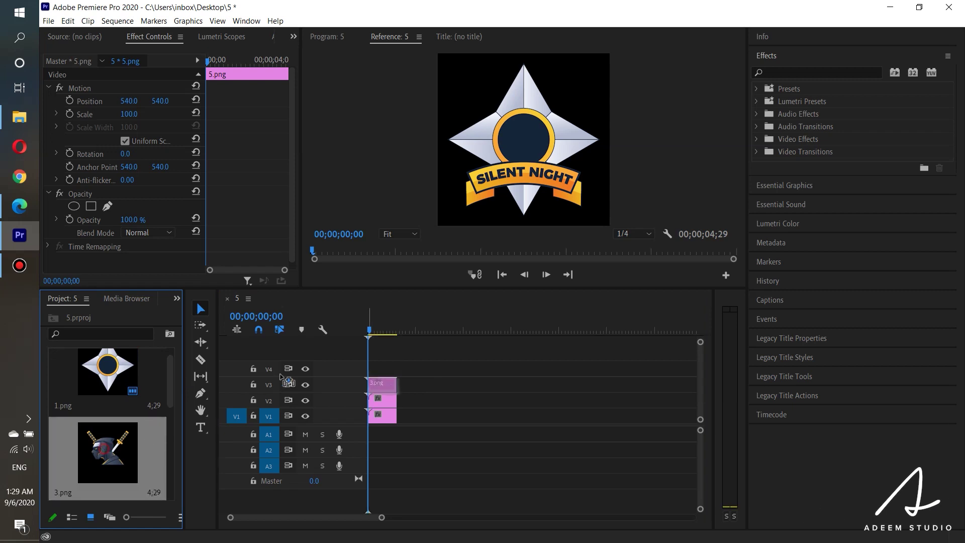
{"action": "left_click_drag", "start_coordinate": [377, 369], "coordinate": [378, 370]}
{"action": "left_click", "coordinate": [415, 389]}
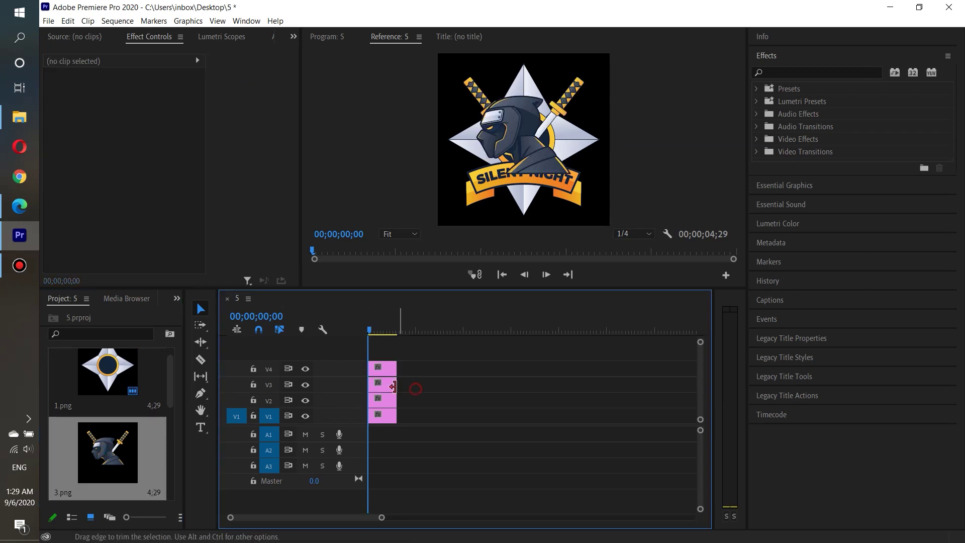
{"action": "left_click_drag", "start_coordinate": [419, 403], "coordinate": [387, 393]}
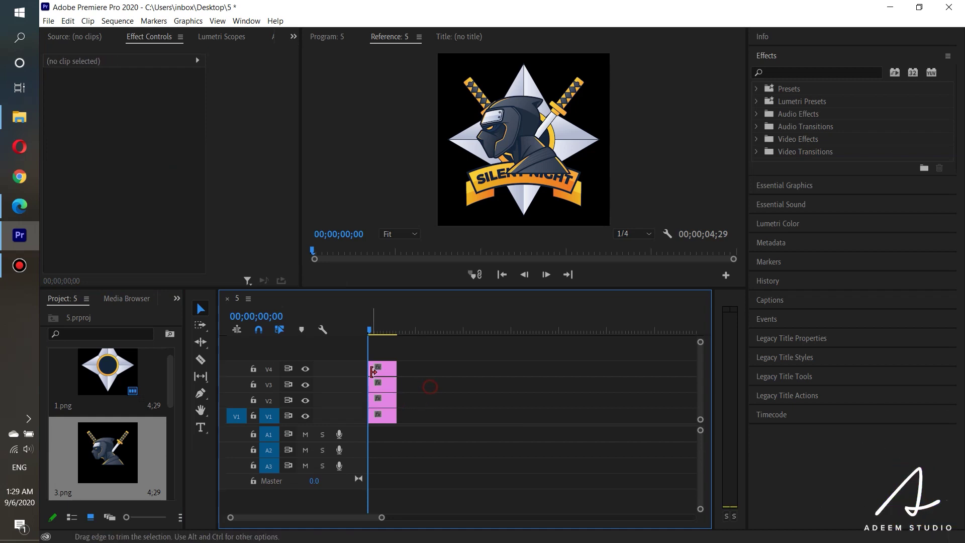
{"action": "left_click_drag", "start_coordinate": [382, 383], "coordinate": [383, 361]}
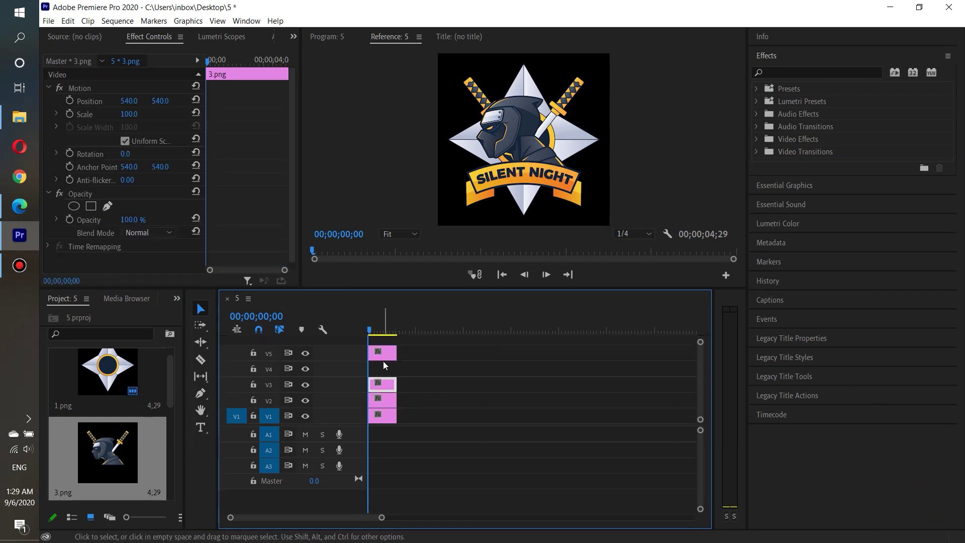
{"action": "left_click_drag", "start_coordinate": [385, 380], "coordinate": [384, 385]}
{"action": "left_click", "coordinate": [434, 383]}
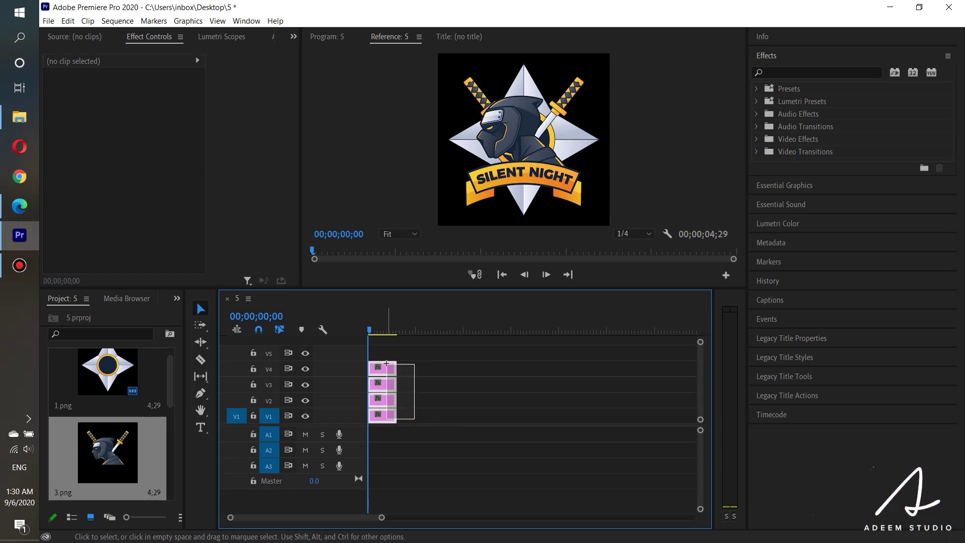
- Lengthen all four logo clips to about 10 seconds
{"action": "left_click_drag", "start_coordinate": [393, 373], "coordinate": [423, 370]}
{"action": "left_click_drag", "start_coordinate": [375, 332], "coordinate": [429, 333]}
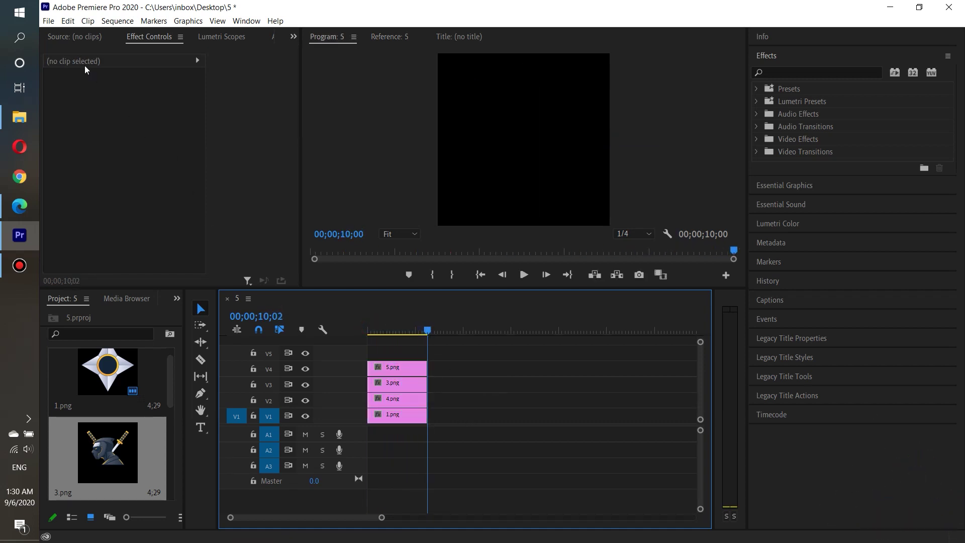
{"action": "left_click", "coordinate": [48, 21]}
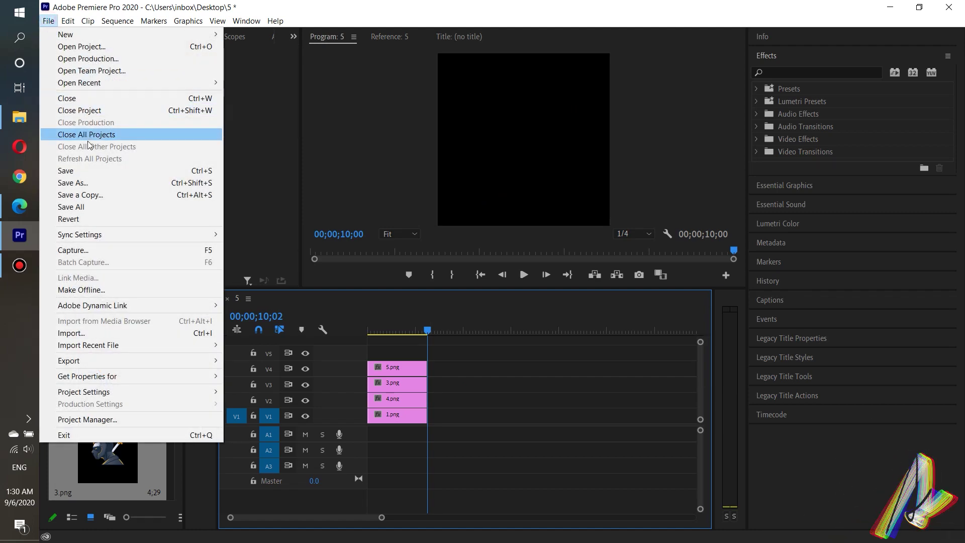
- Save the project under the new name 6
{"action": "left_click", "coordinate": [87, 183]}
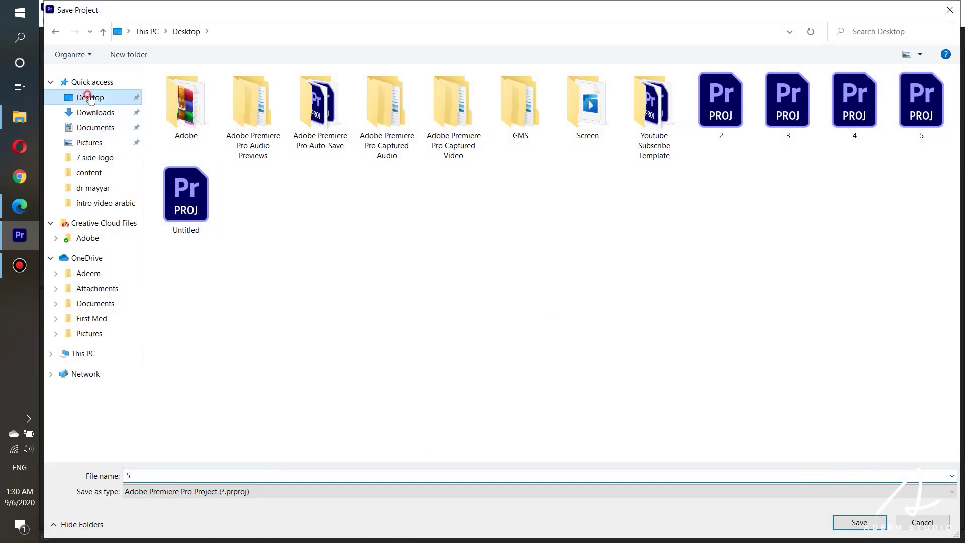
{"action": "double_click", "coordinate": [169, 474]}
{"action": "type", "text": "6"}
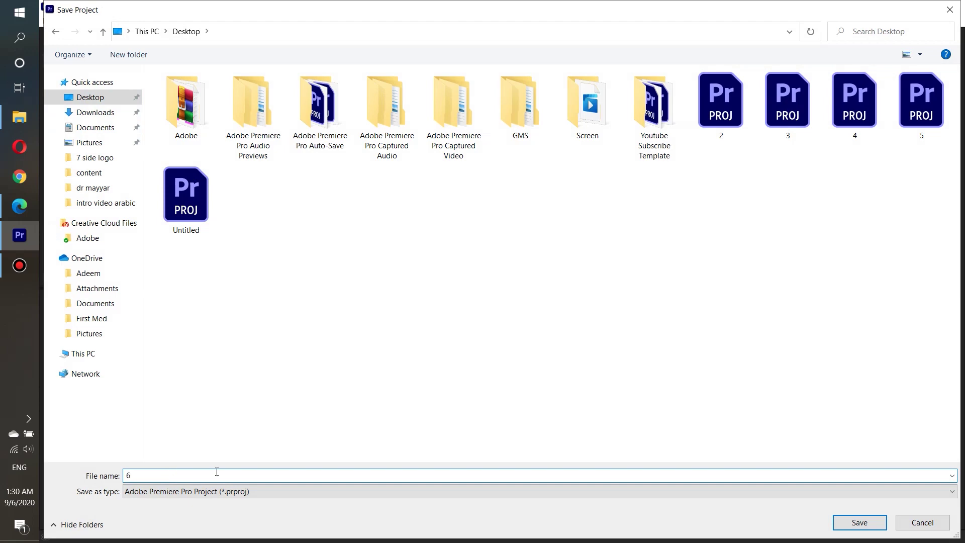
{"action": "left_click", "coordinate": [858, 523]}
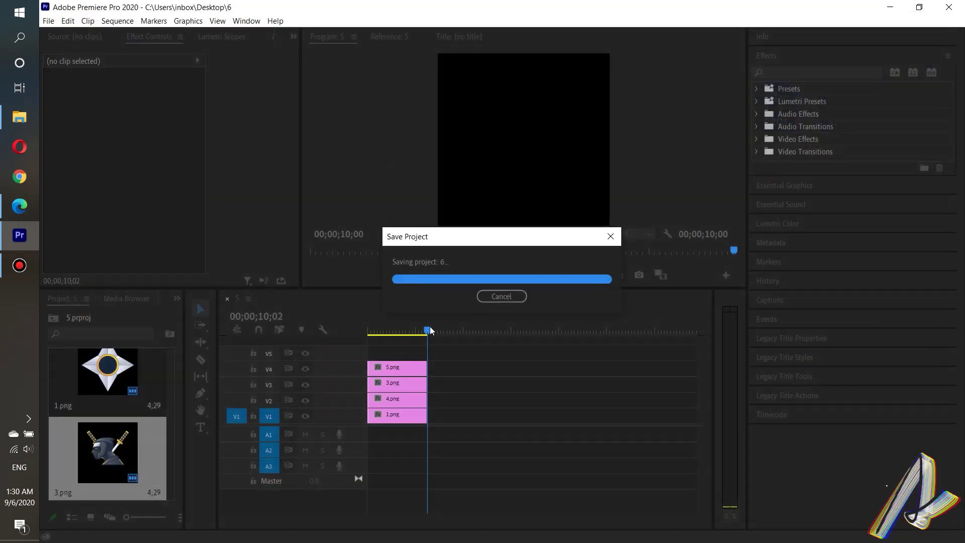
- Hide tracks V2–V4 and trim the 4, 3 and 5.png clips to start 14 frames in
{"action": "left_click_drag", "start_coordinate": [423, 327], "coordinate": [349, 325]}
{"action": "key", "text": "="}
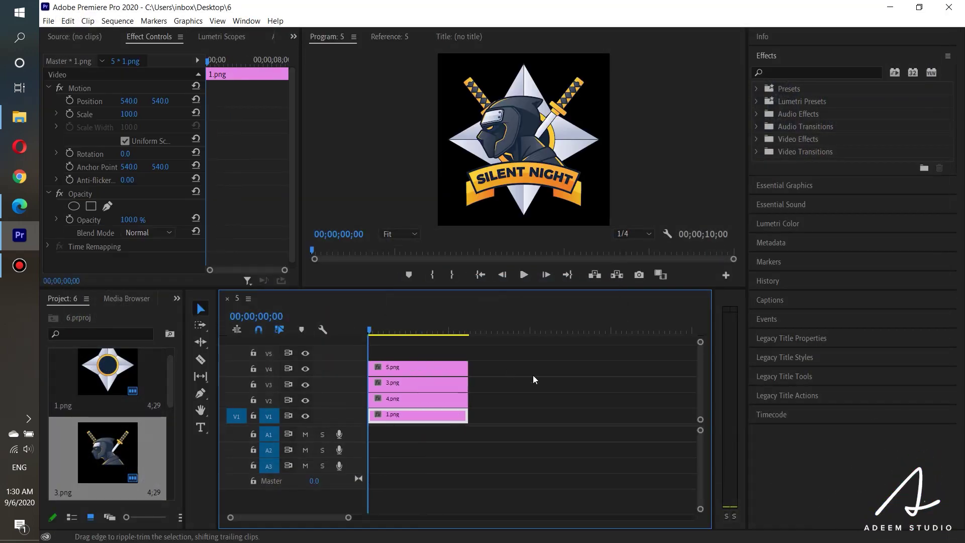
{"action": "left_click", "coordinate": [395, 431]}
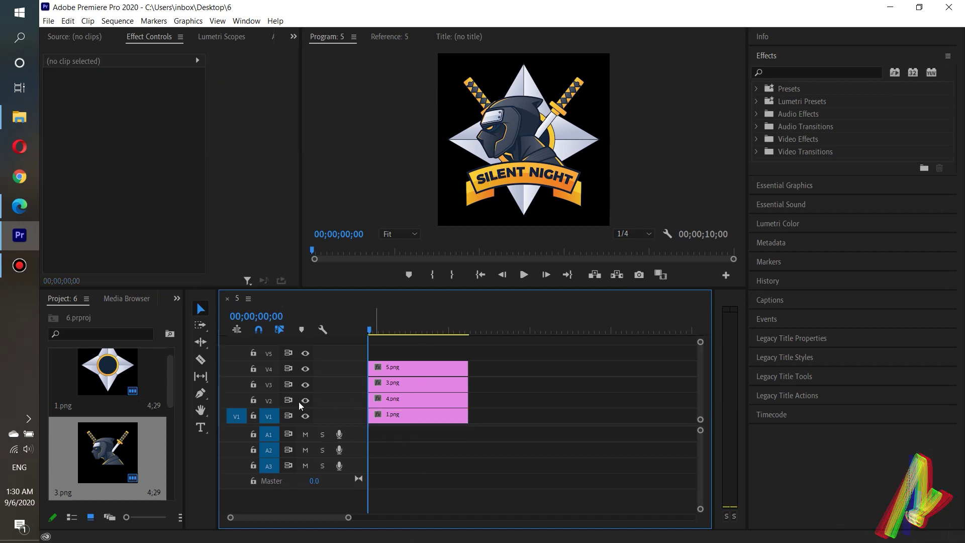
{"action": "left_click", "coordinate": [305, 385]}
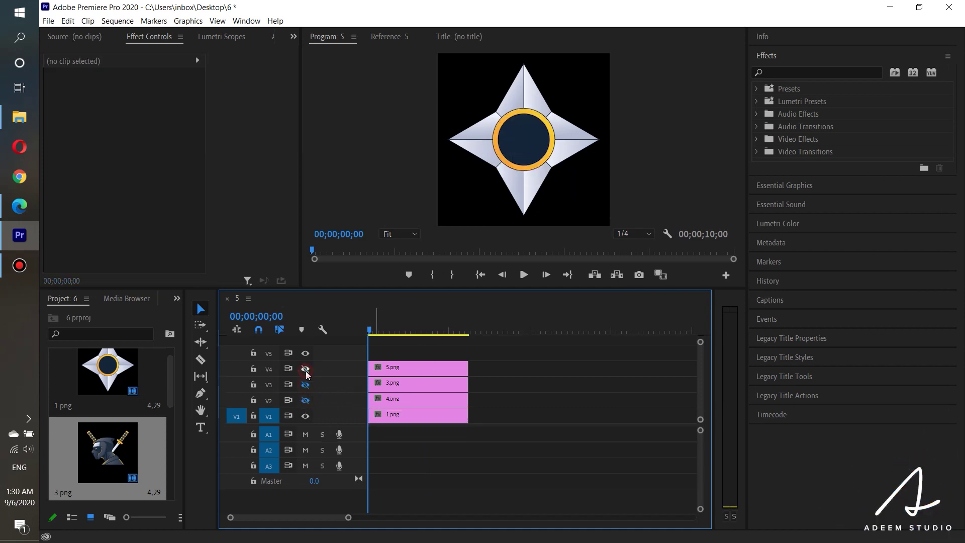
{"action": "left_click_drag", "start_coordinate": [401, 360], "coordinate": [381, 402]}
{"action": "key", "text": "="}
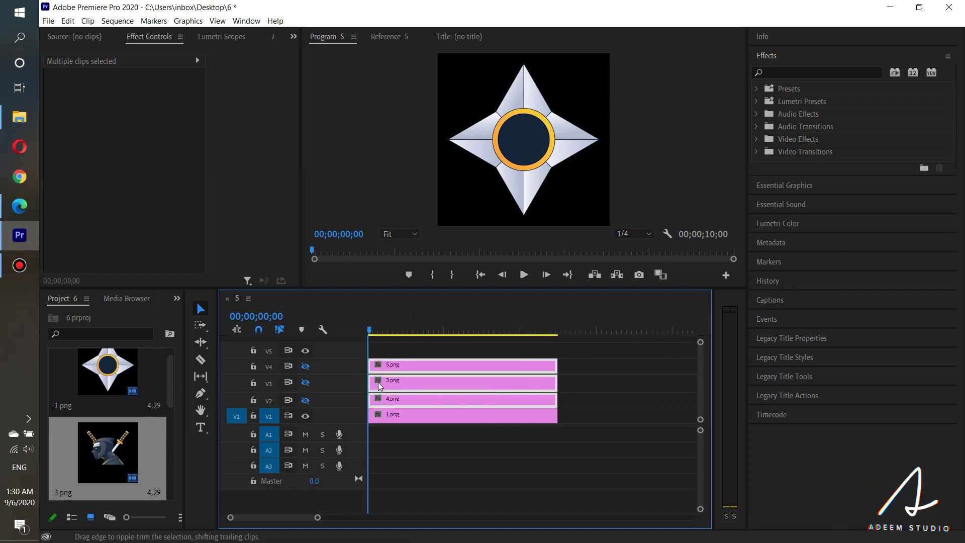
{"action": "left_click_drag", "start_coordinate": [378, 380], "coordinate": [380, 381]}
{"action": "left_click", "coordinate": [396, 417]}
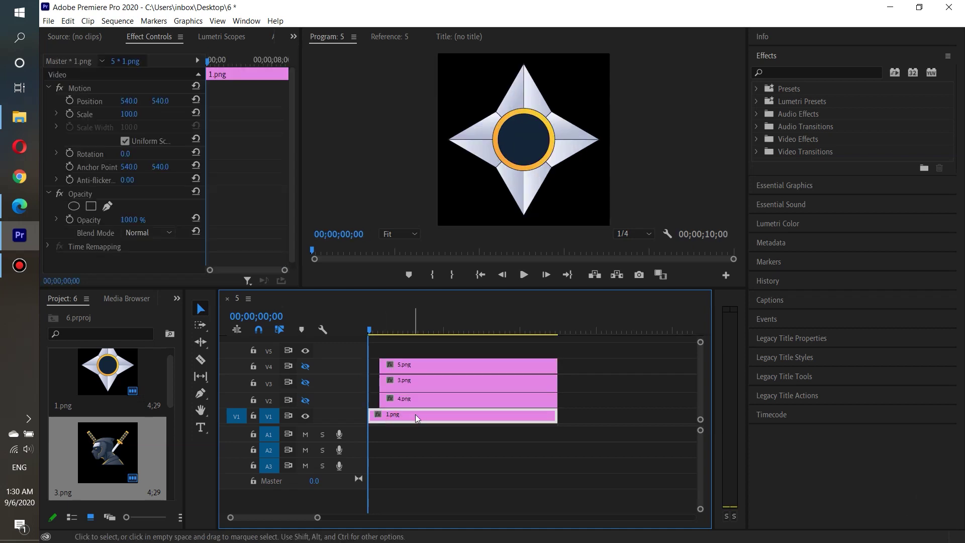
{"action": "left_click", "coordinate": [372, 333]}
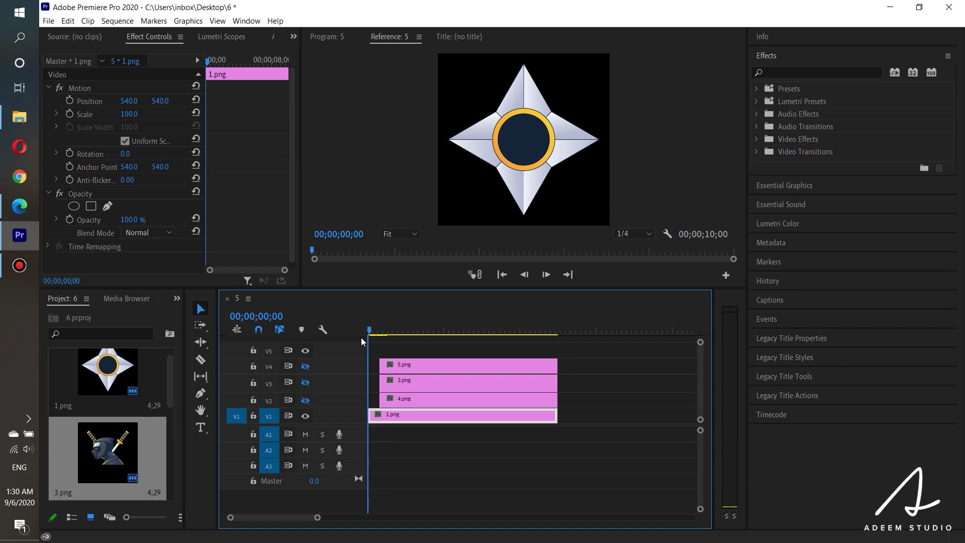
{"action": "left_click", "coordinate": [384, 332]}
- Search effects for 'basic' and apply Basic 3D to the 1.png star clip
{"action": "left_click_drag", "start_coordinate": [378, 331], "coordinate": [369, 331]}
{"action": "left_click", "coordinate": [791, 70]}
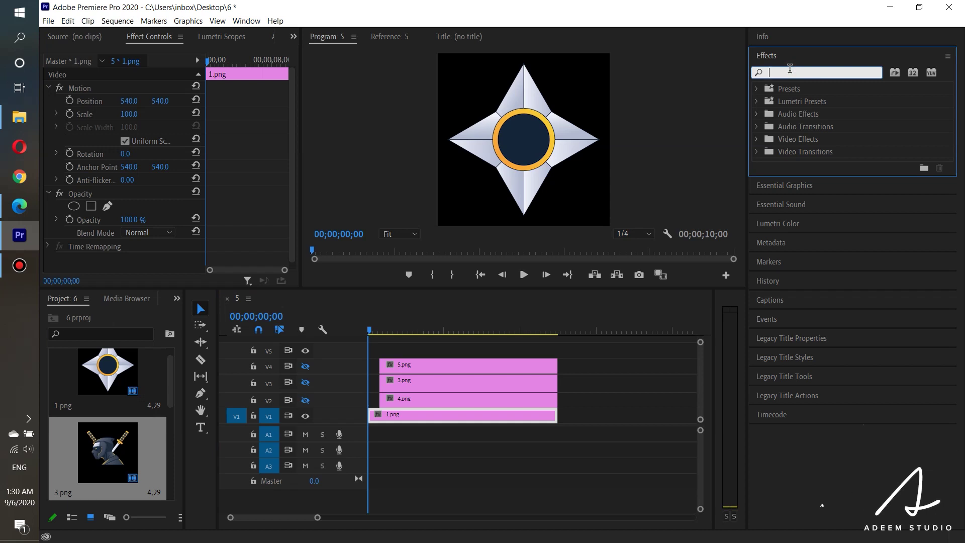
{"action": "type", "text": "basic"}
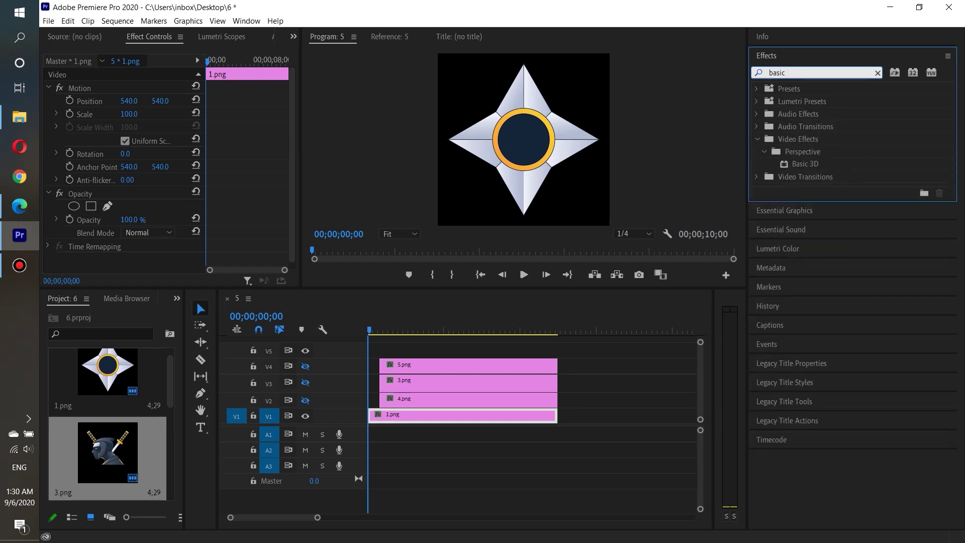
{"action": "left_click", "coordinate": [804, 166]}
{"action": "left_click_drag", "start_coordinate": [804, 167], "coordinate": [401, 415]}
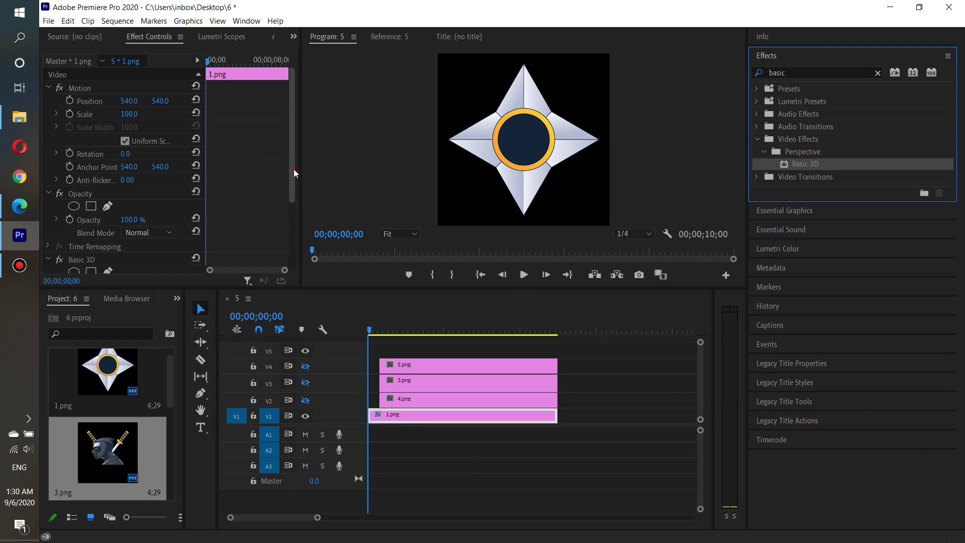
{"action": "left_click_drag", "start_coordinate": [294, 169], "coordinate": [293, 242]}
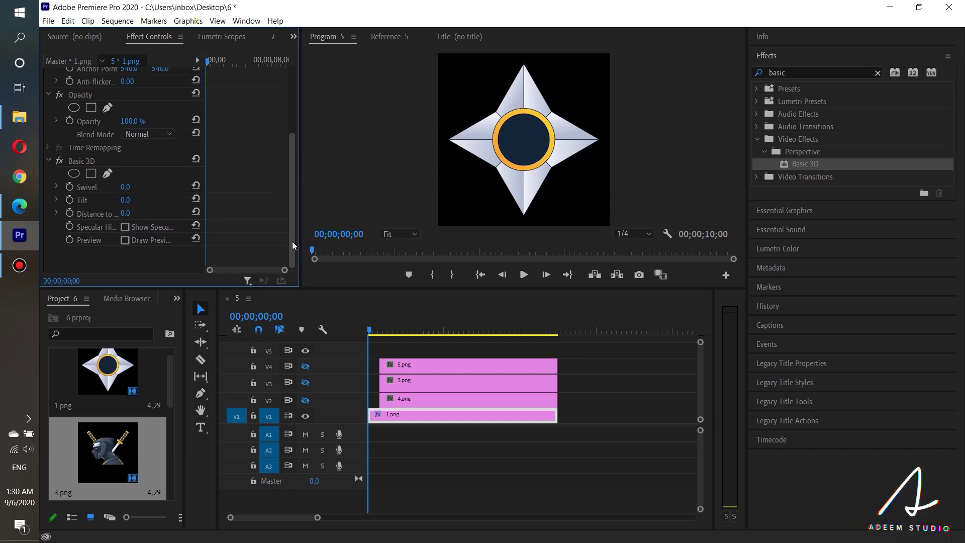
{"action": "left_click", "coordinate": [438, 455]}
{"action": "left_click", "coordinate": [426, 416]}
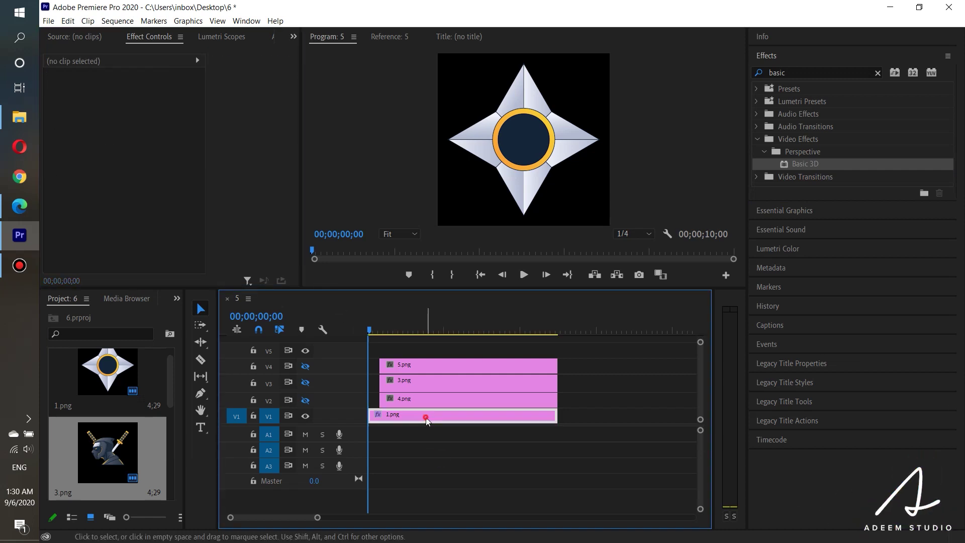
{"action": "left_click_drag", "start_coordinate": [292, 135], "coordinate": [296, 186]}
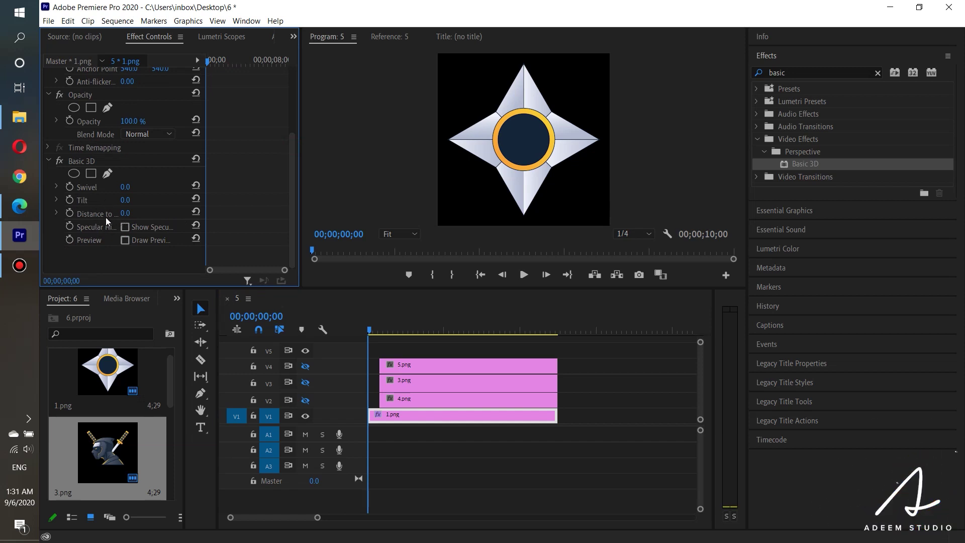
{"action": "left_click", "coordinate": [376, 336]}
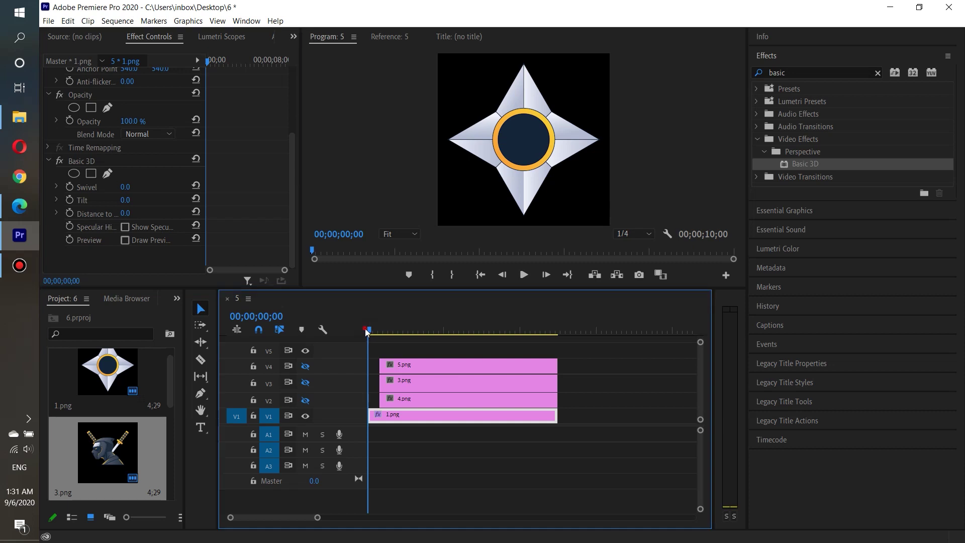
{"action": "left_click", "coordinate": [353, 332]}
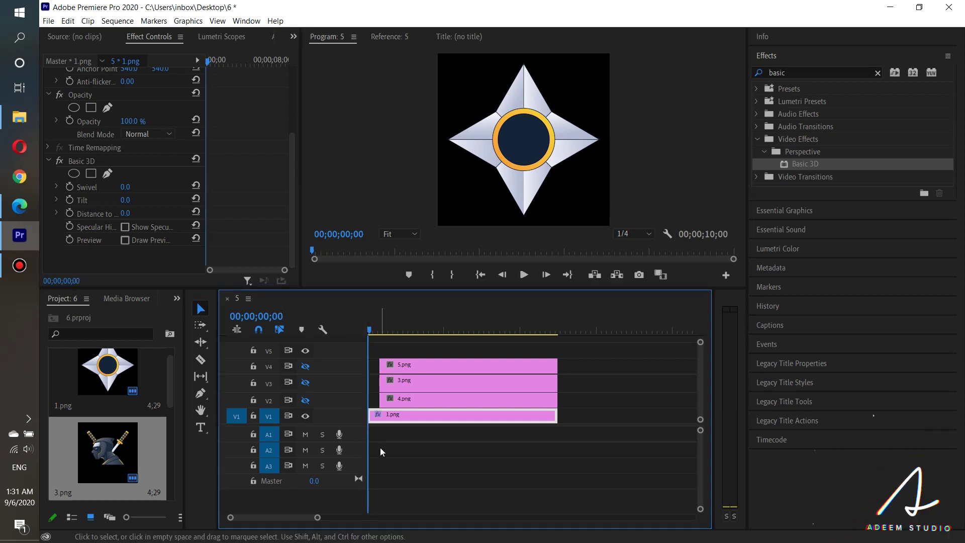
- Keyframe the star's Distance to Image from -60 at the start to 0 at frame 17
{"action": "left_click", "coordinate": [69, 214]}
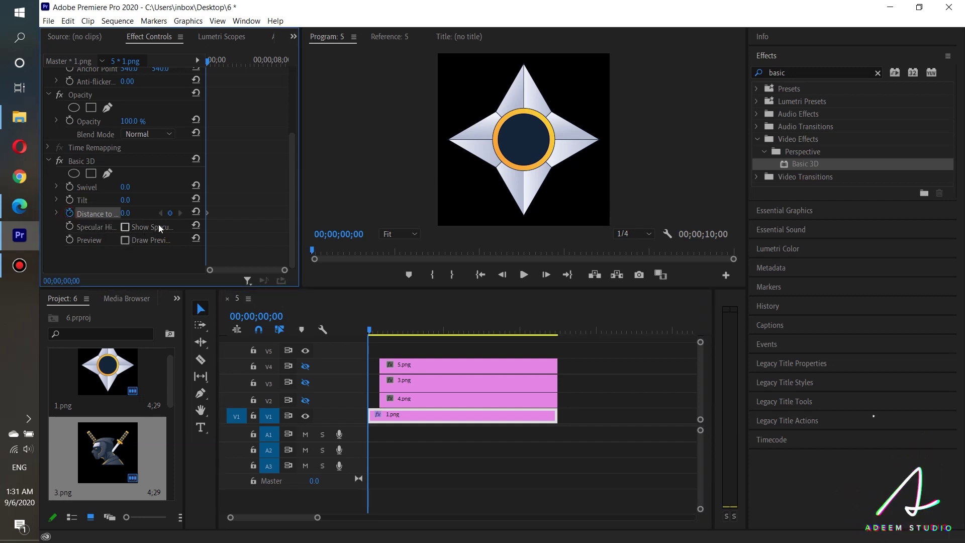
{"action": "left_click_drag", "start_coordinate": [299, 267], "coordinate": [362, 266]}
{"action": "left_click_drag", "start_coordinate": [134, 214], "coordinate": [104, 214]}
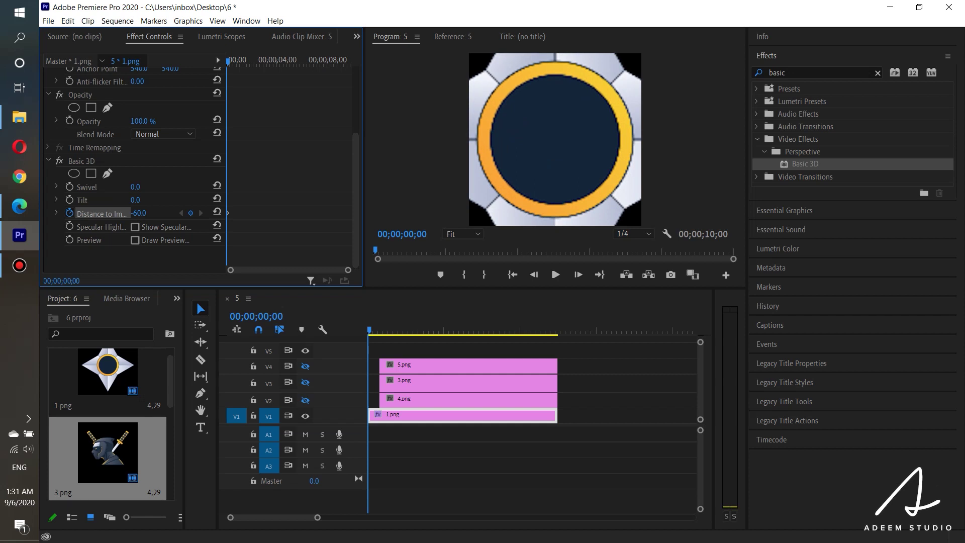
{"action": "left_click_drag", "start_coordinate": [369, 332], "coordinate": [380, 332]}
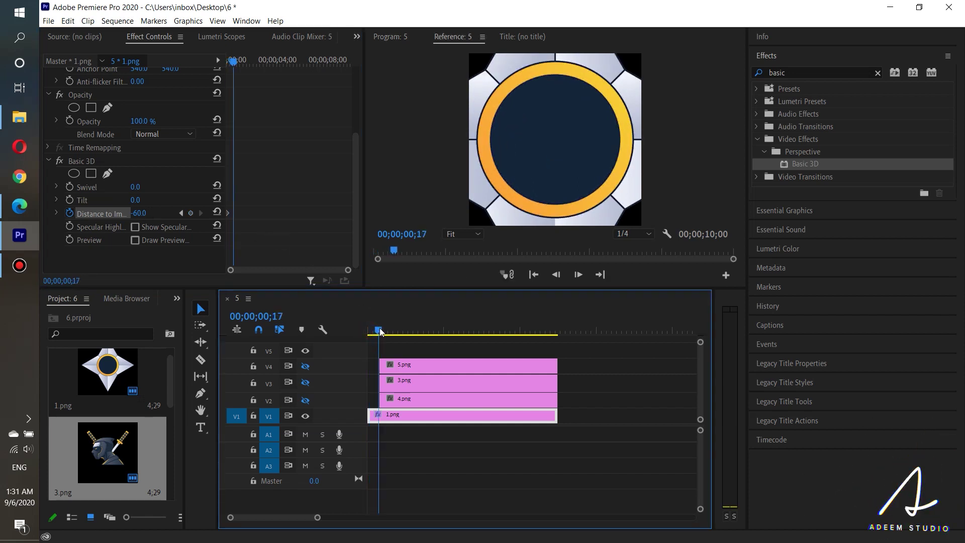
{"action": "left_click", "coordinate": [191, 213]}
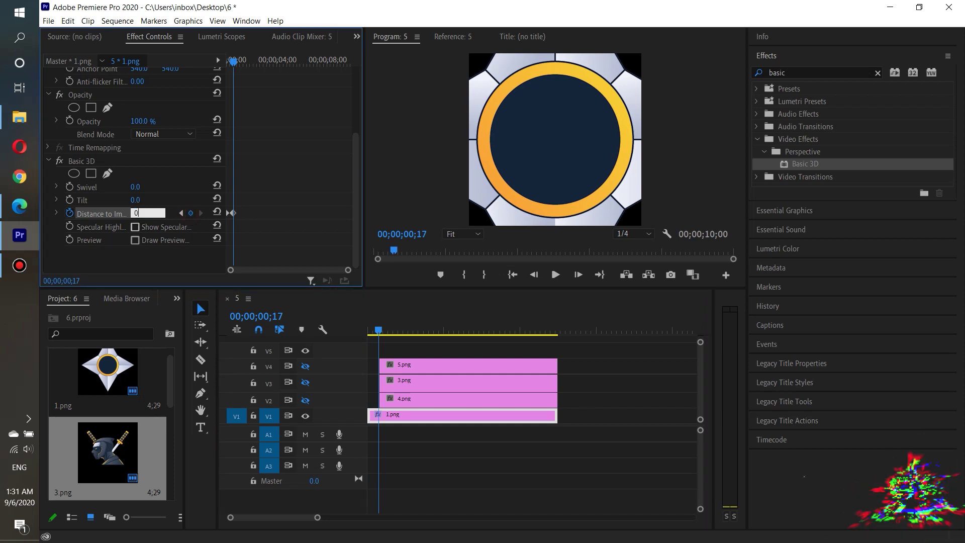
{"action": "type", "text": "0"}
{"action": "key", "text": "Return"}
{"action": "key", "text": "Home"}
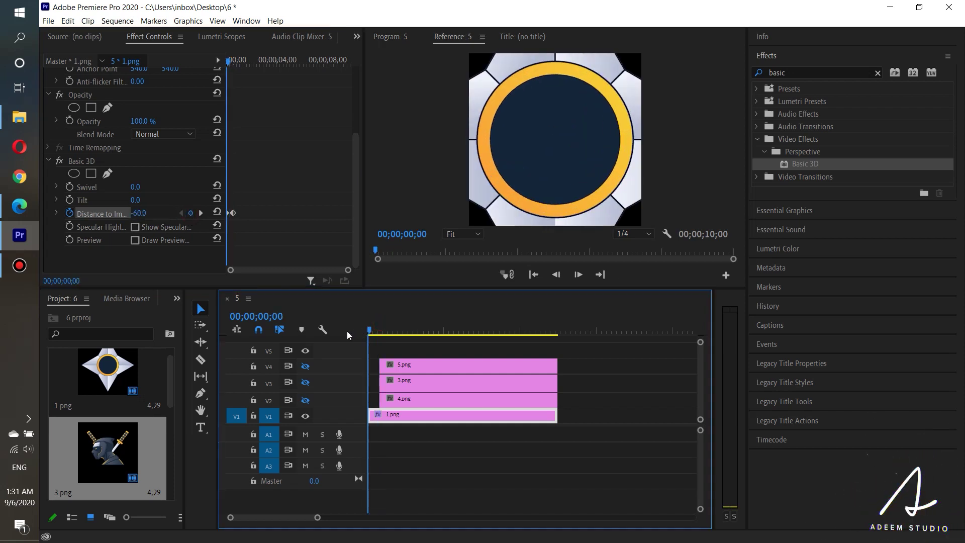
{"action": "left_click", "coordinate": [555, 275]}
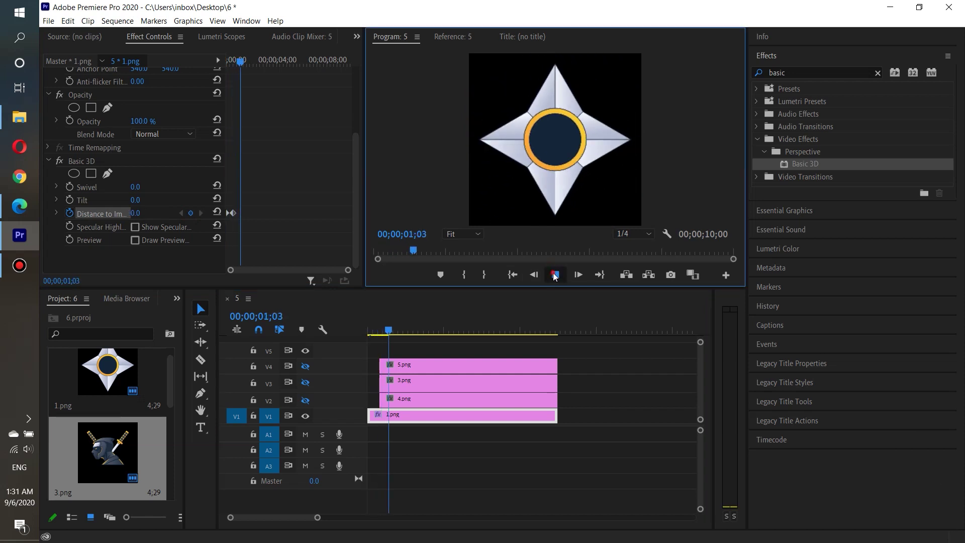
{"action": "left_click", "coordinate": [556, 275]}
{"action": "left_click", "coordinate": [232, 213]}
{"action": "right_click", "coordinate": [233, 213]}
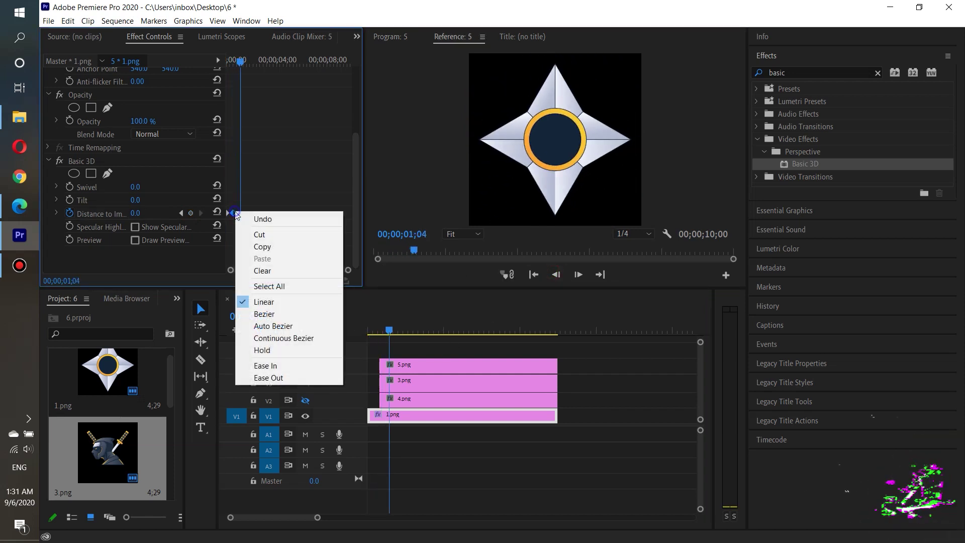
- Apply Ease In to the final Distance to Image keyframe
{"action": "left_click", "coordinate": [272, 370]}
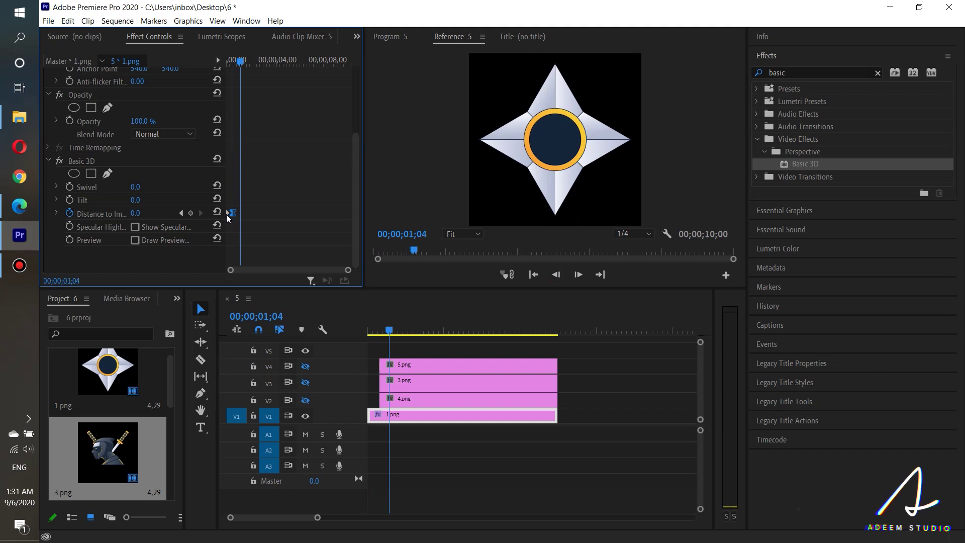
{"action": "right_click", "coordinate": [229, 213]}
{"action": "left_click", "coordinate": [261, 369]}
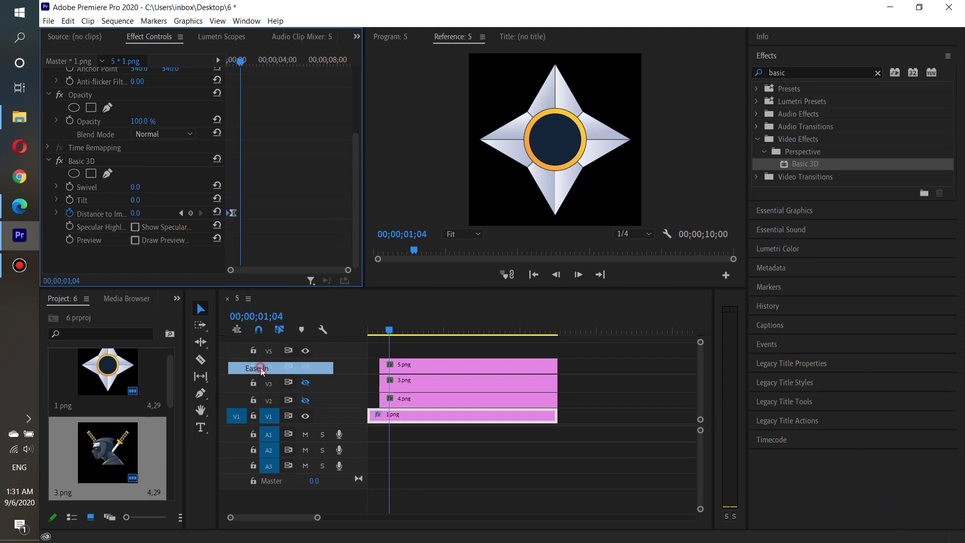
- Play back and scrub the eased zoom-out around its final frames
{"action": "left_click_drag", "start_coordinate": [390, 334], "coordinate": [346, 335]}
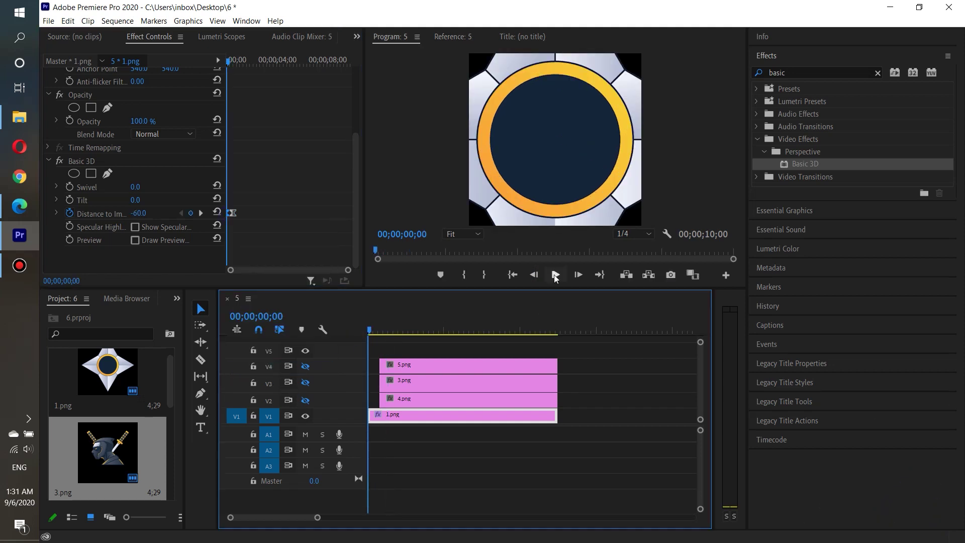
{"action": "left_click", "coordinate": [556, 275]}
{"action": "left_click", "coordinate": [556, 275]}
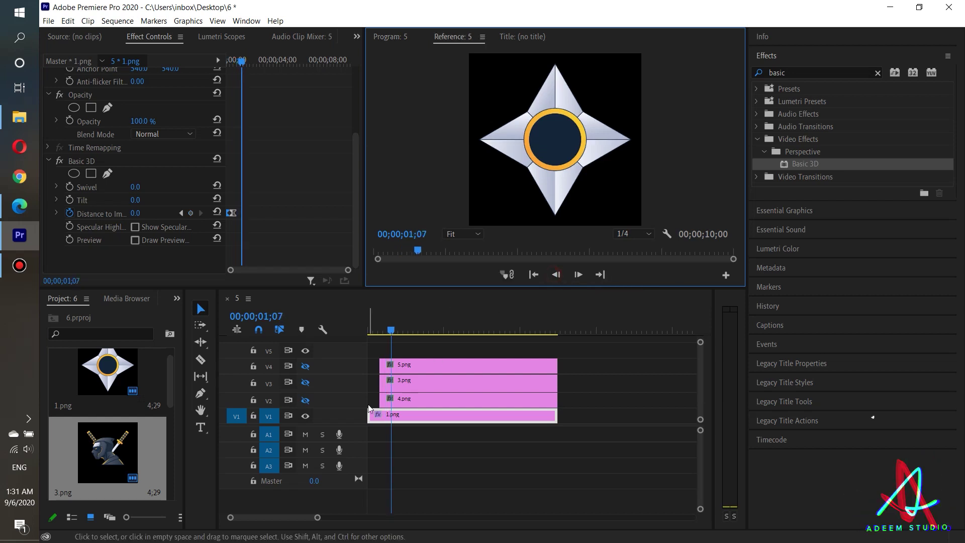
{"action": "key", "text": "="}
{"action": "left_click_drag", "start_coordinate": [412, 334], "coordinate": [393, 335]}
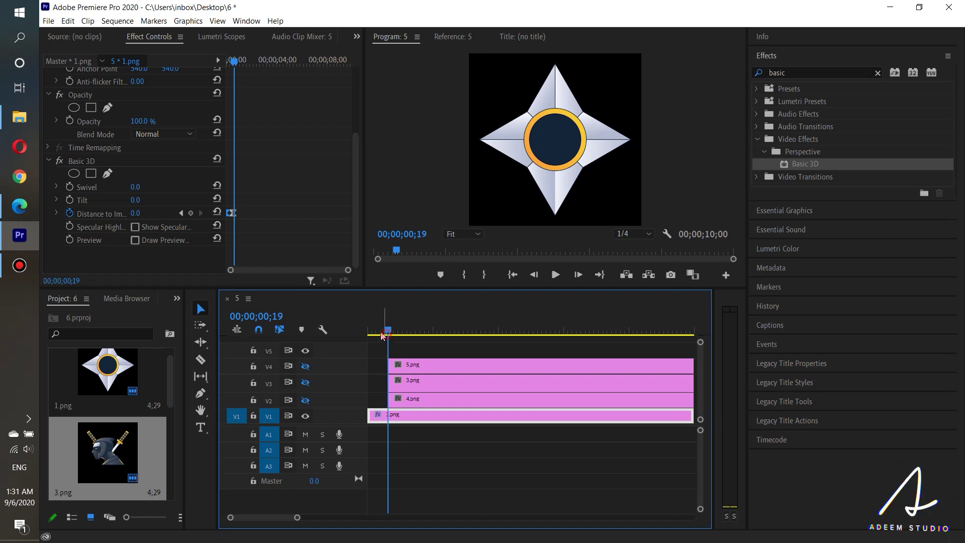
{"action": "left_click_drag", "start_coordinate": [379, 336], "coordinate": [389, 330]}
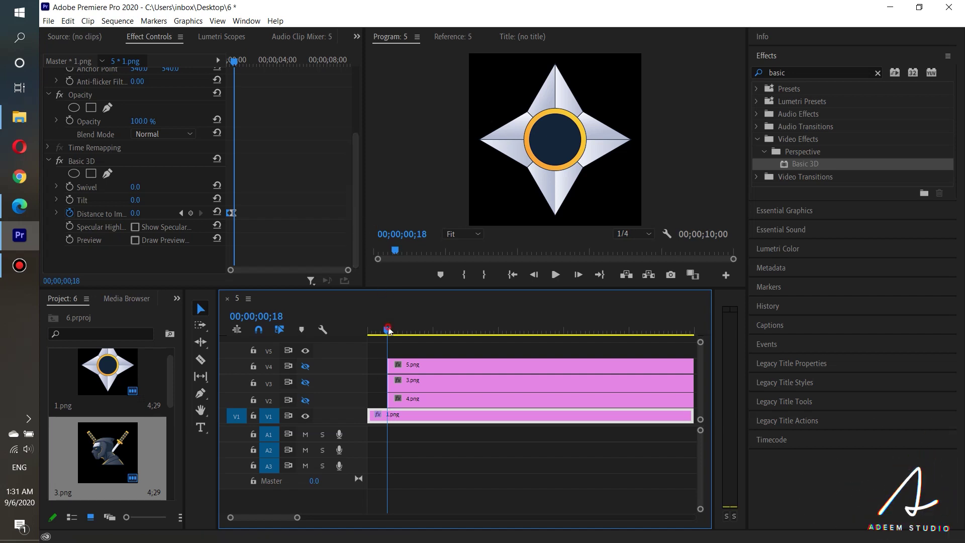
{"action": "left_click_drag", "start_coordinate": [389, 329], "coordinate": [385, 330]}
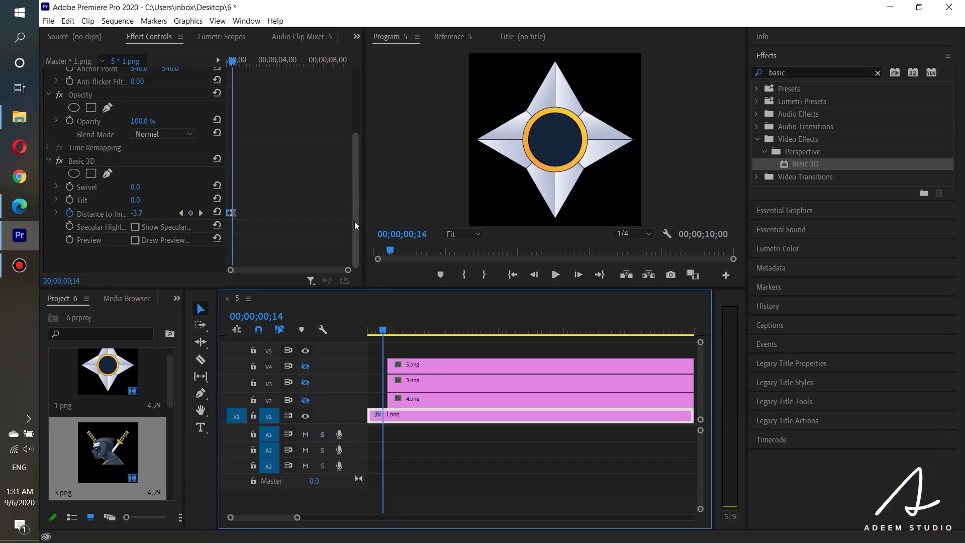
{"action": "left_click_drag", "start_coordinate": [354, 221], "coordinate": [357, 136]}
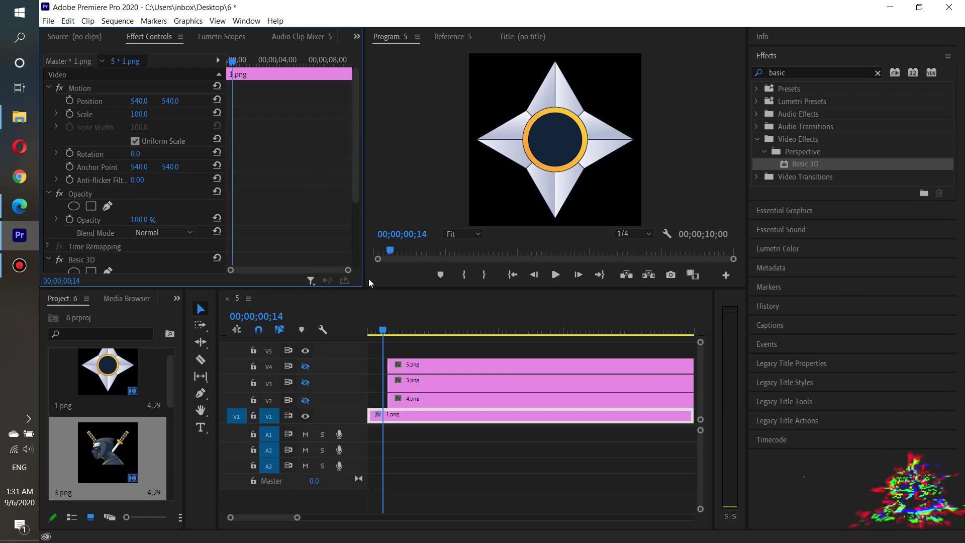
- Set the star's Rotation to 270° at the end of the clip
{"action": "key", "text": "minus"}
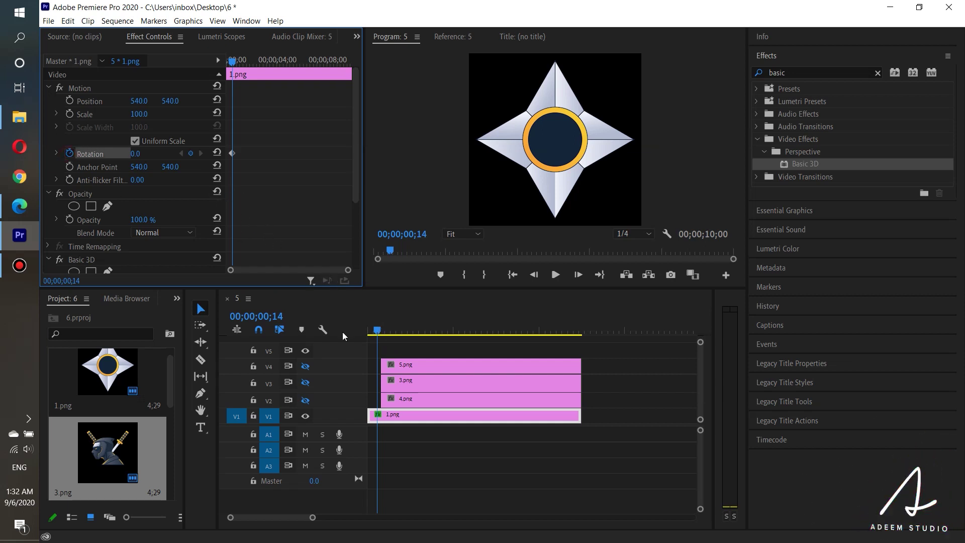
{"action": "left_click_drag", "start_coordinate": [377, 333], "coordinate": [520, 334]}
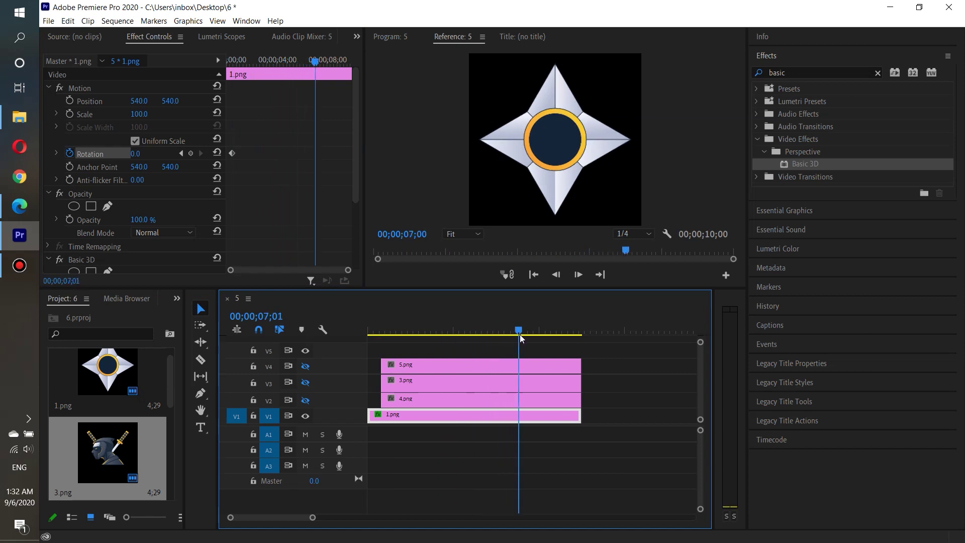
{"action": "left_click_drag", "start_coordinate": [531, 336], "coordinate": [582, 338]}
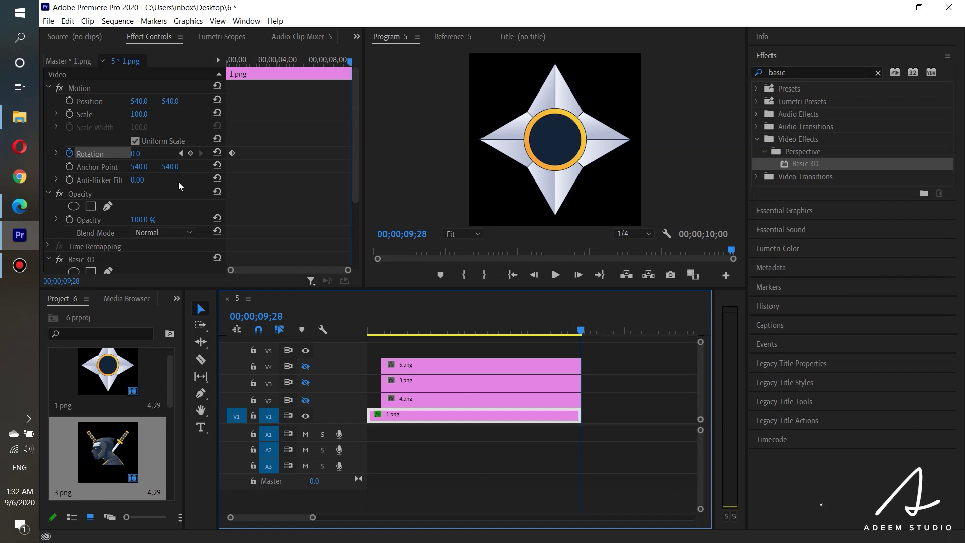
{"action": "left_click_drag", "start_coordinate": [134, 154], "coordinate": [255, 155]}
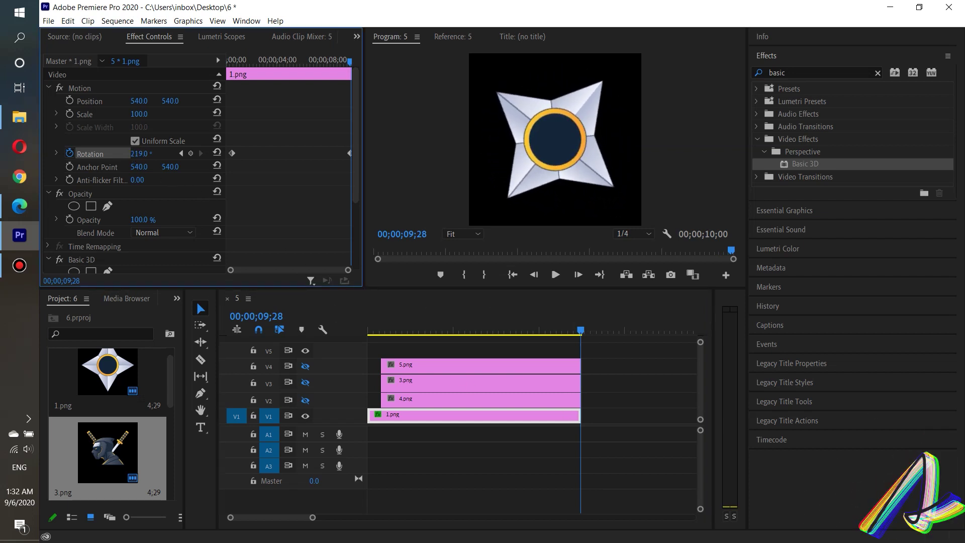
{"action": "left_click_drag", "start_coordinate": [255, 155], "coordinate": [274, 155]}
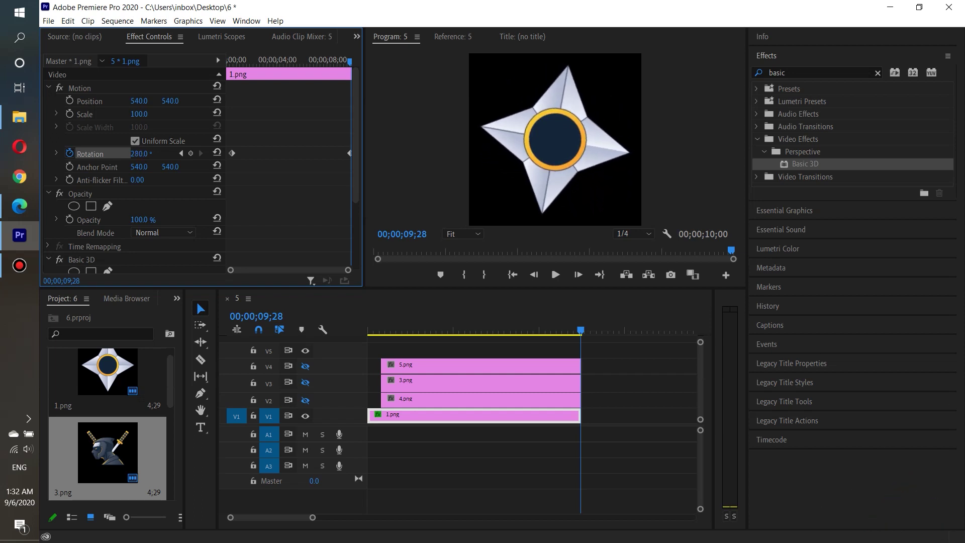
{"action": "left_click_drag", "start_coordinate": [274, 155], "coordinate": [269, 155]}
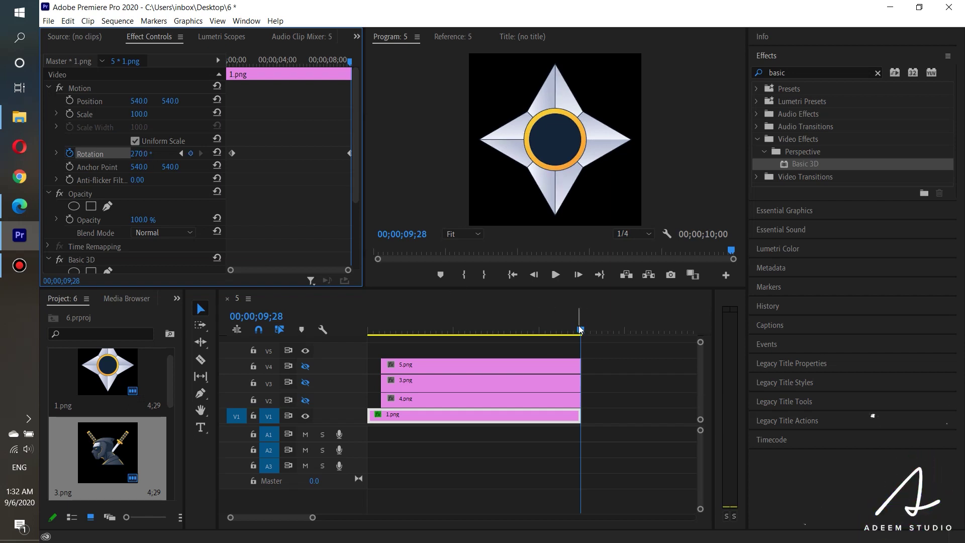
- Play back the rotating star, save the project, and check rotation at 00;21
{"action": "left_click_drag", "start_coordinate": [581, 330], "coordinate": [370, 322]}
{"action": "left_click", "coordinate": [553, 274]}
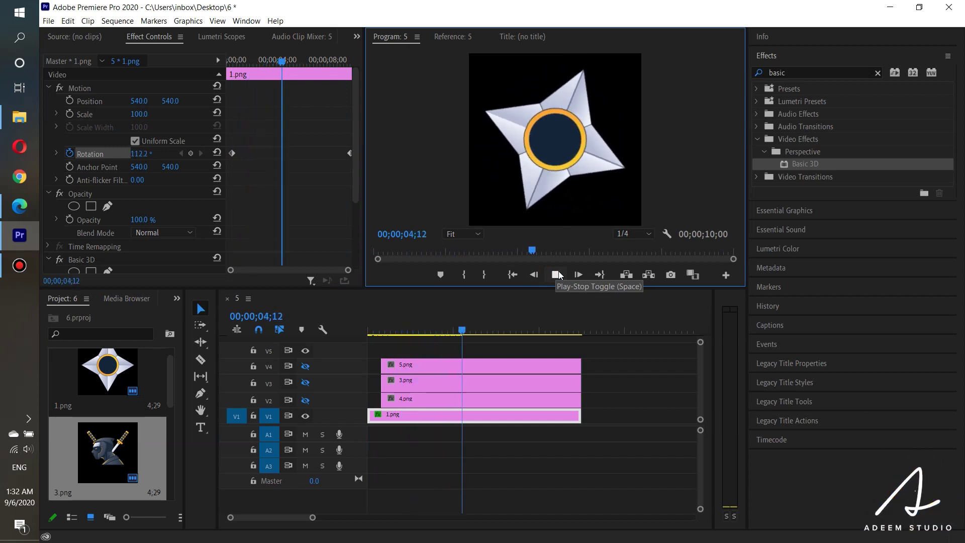
{"action": "left_click", "coordinate": [559, 274]}
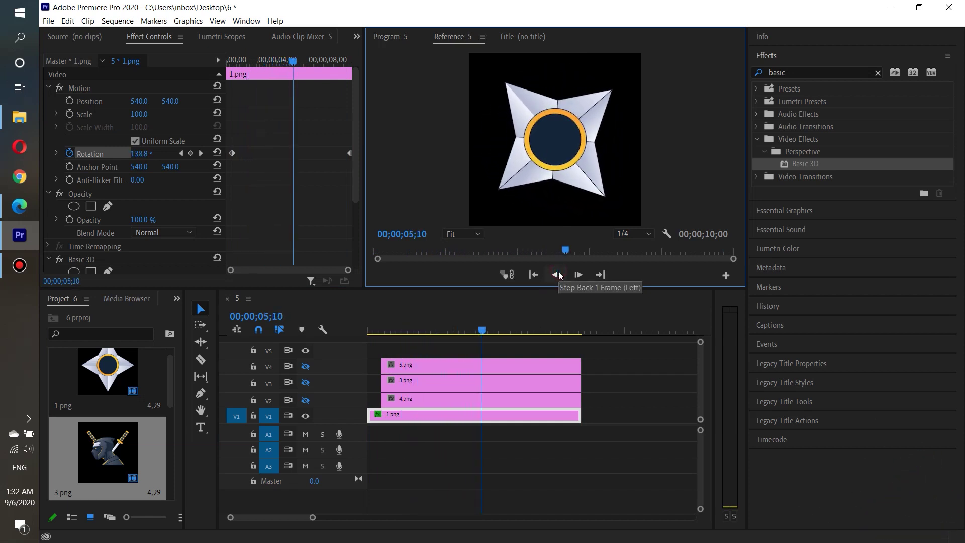
{"action": "left_click", "coordinate": [478, 329]}
{"action": "key", "text": "ctrl+s"}
{"action": "left_click_drag", "start_coordinate": [431, 329], "coordinate": [377, 331]}
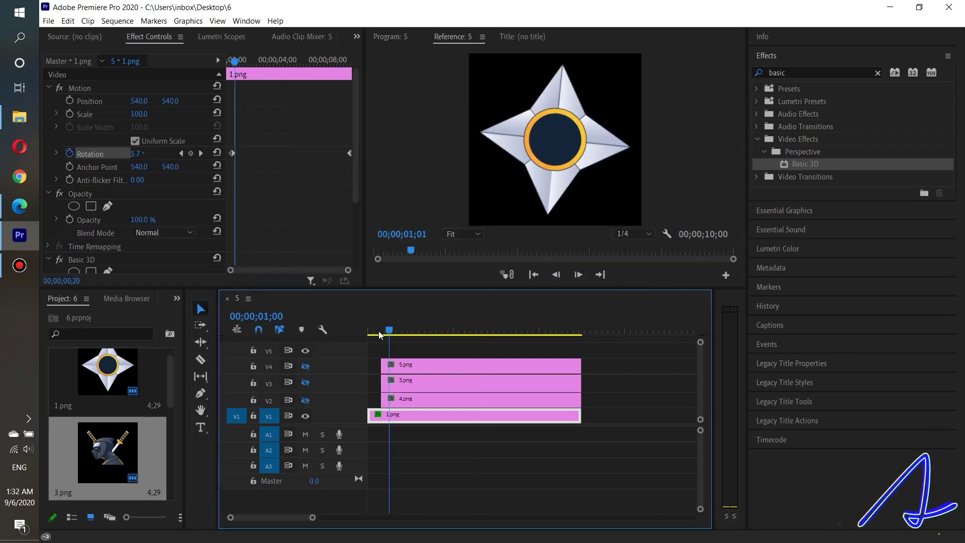
{"action": "left_click_drag", "start_coordinate": [387, 329], "coordinate": [380, 333]}
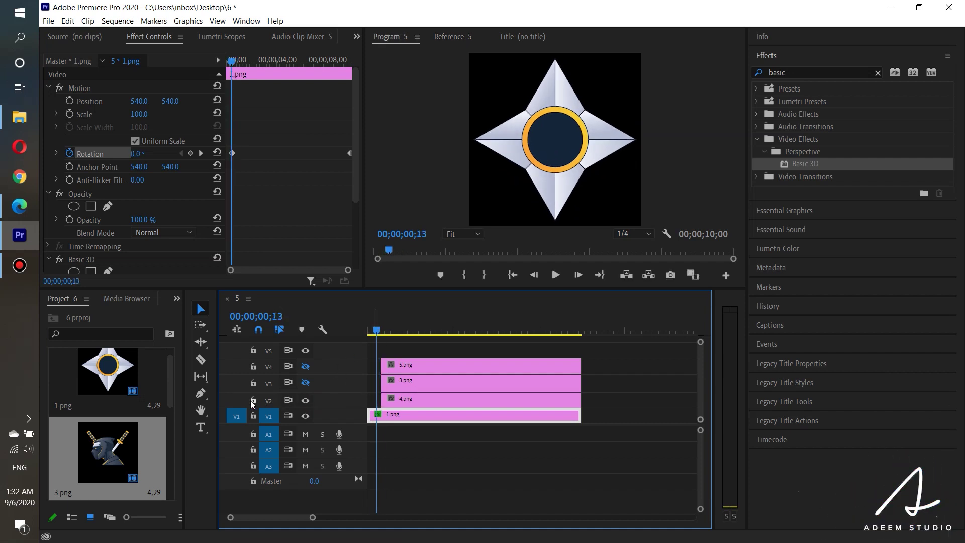
- Compare layers via track visibility, leaving V4 shown and V2, V3 hidden; select 5.png
{"action": "left_click", "coordinate": [400, 383]}
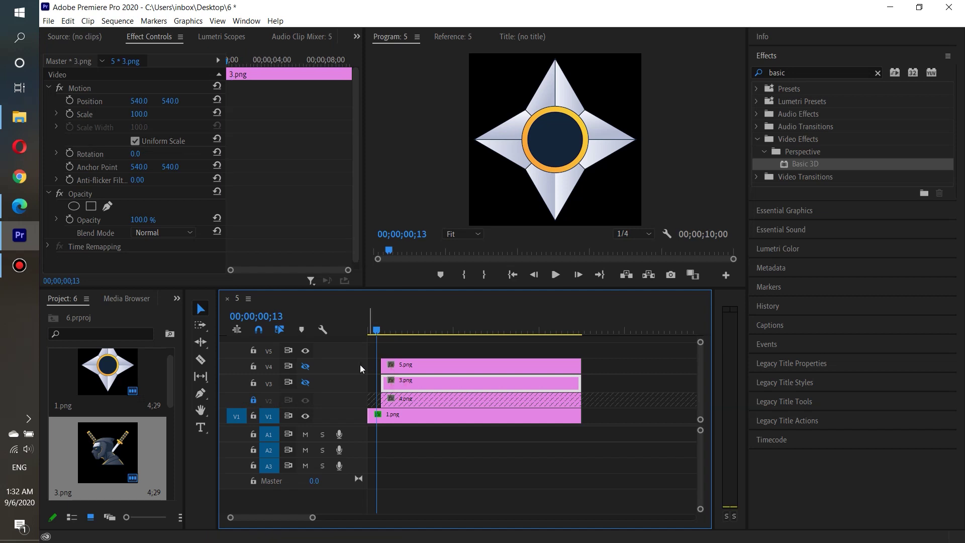
{"action": "left_click", "coordinate": [305, 366]}
{"action": "left_click", "coordinate": [305, 383]}
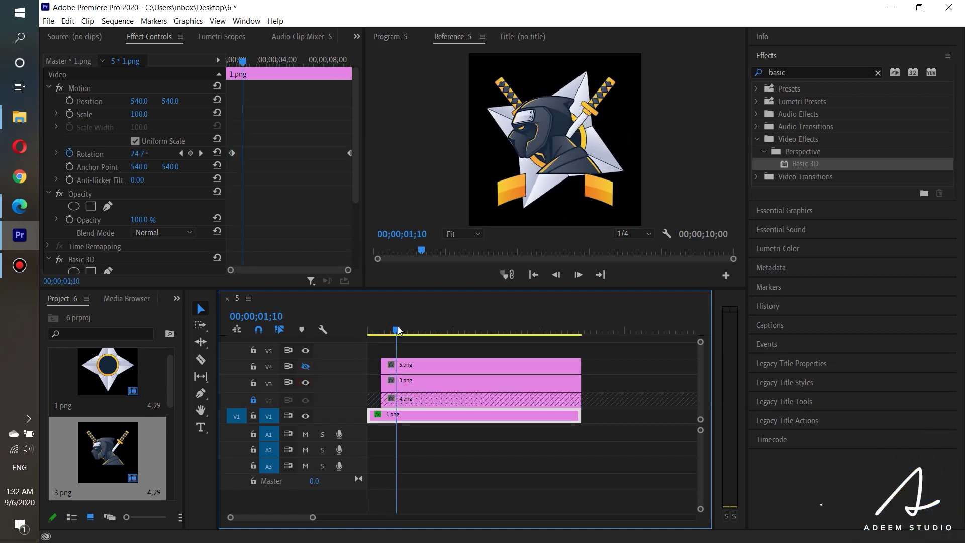
{"action": "left_click", "coordinate": [305, 366]}
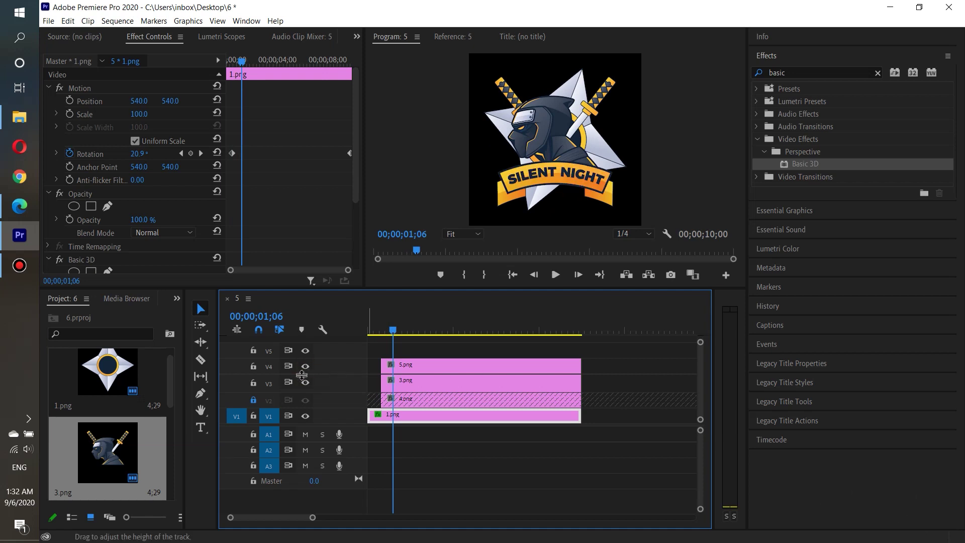
{"action": "left_click", "coordinate": [307, 366]}
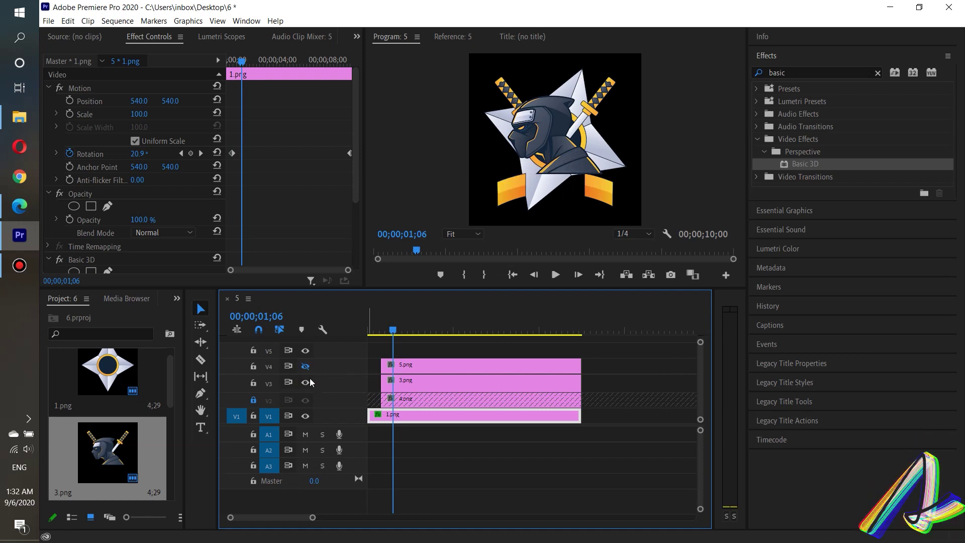
{"action": "left_click", "coordinate": [308, 382]}
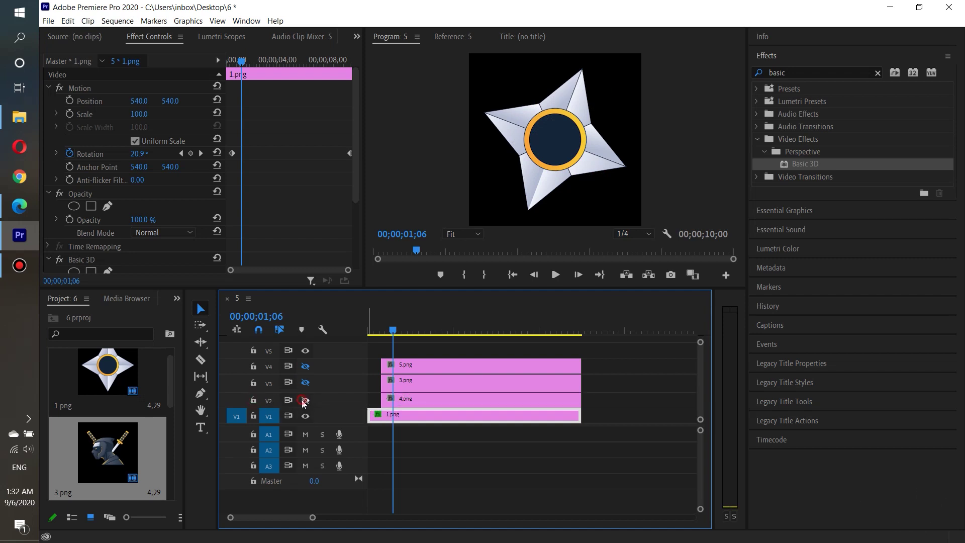
{"action": "left_click", "coordinate": [305, 401]}
{"action": "left_click", "coordinate": [305, 382]}
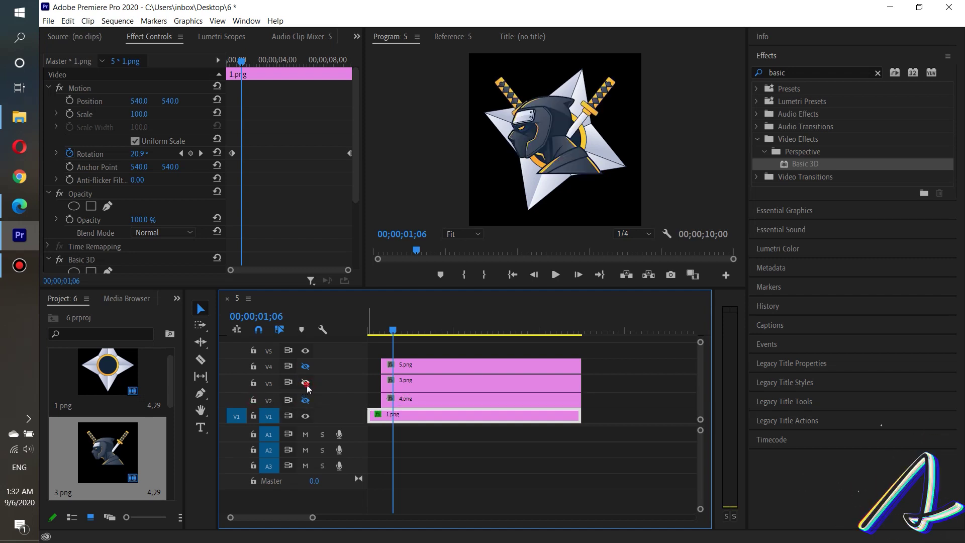
{"action": "left_click", "coordinate": [306, 382]}
{"action": "left_click", "coordinate": [305, 367]}
{"action": "left_click", "coordinate": [402, 368]}
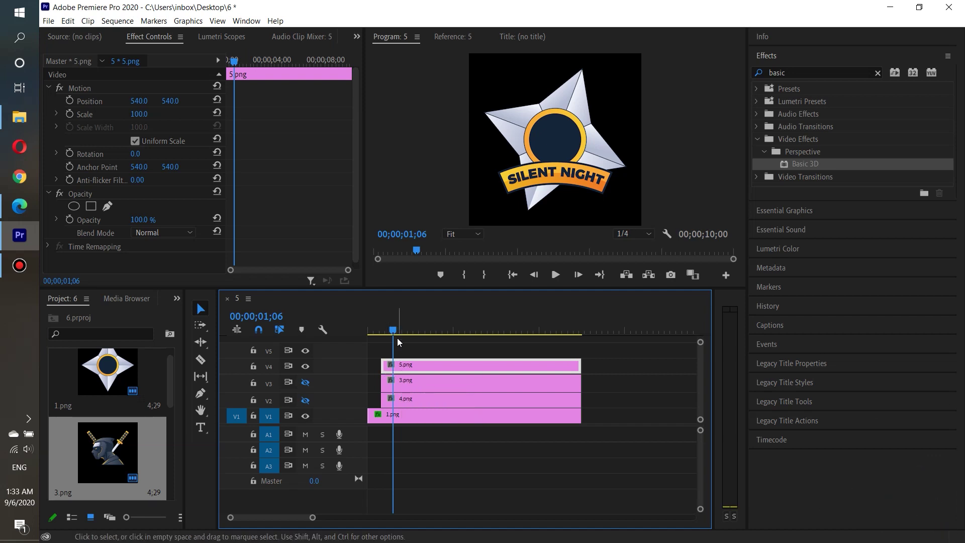
- Play the layered logo from the start and move the playhead to 00;19
{"action": "left_click", "coordinate": [370, 333]}
{"action": "left_click", "coordinate": [555, 275]}
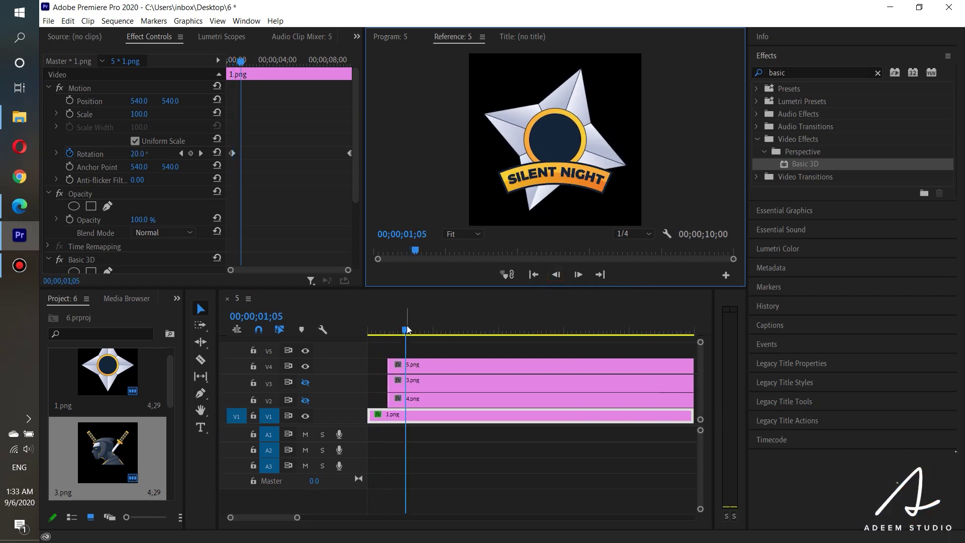
{"action": "left_click_drag", "start_coordinate": [408, 330], "coordinate": [389, 330]}
- Apply Basic 3D to 5.png, keyframing Distance to Image -23 at 00;19 and 0.0 at 01;10
{"action": "left_click", "coordinate": [398, 363]}
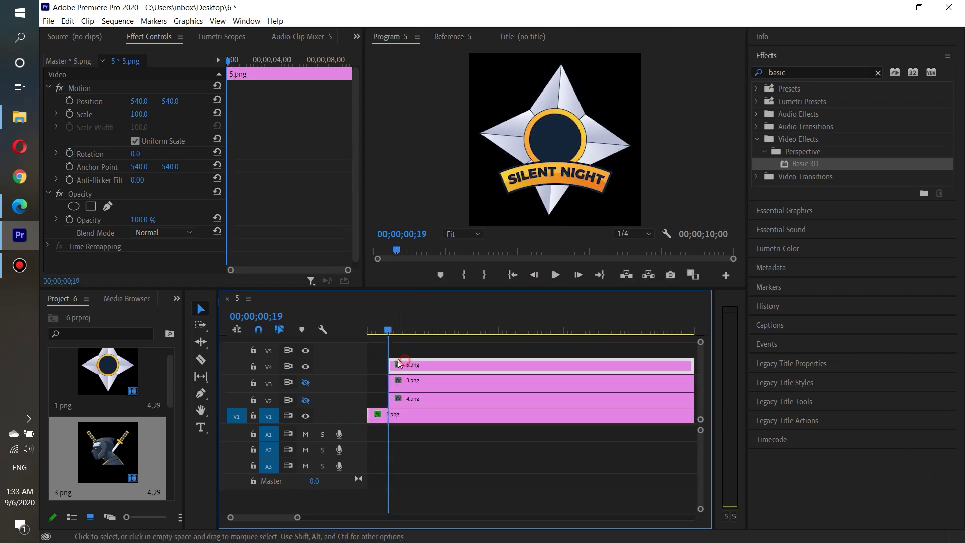
{"action": "mouse_move", "coordinate": [793, 164]}
{"action": "left_mouse_down"}
{"action": "mouse_move", "coordinate": [521, 296]}
{"action": "mouse_move", "coordinate": [471, 364]}
{"action": "left_mouse_up"}
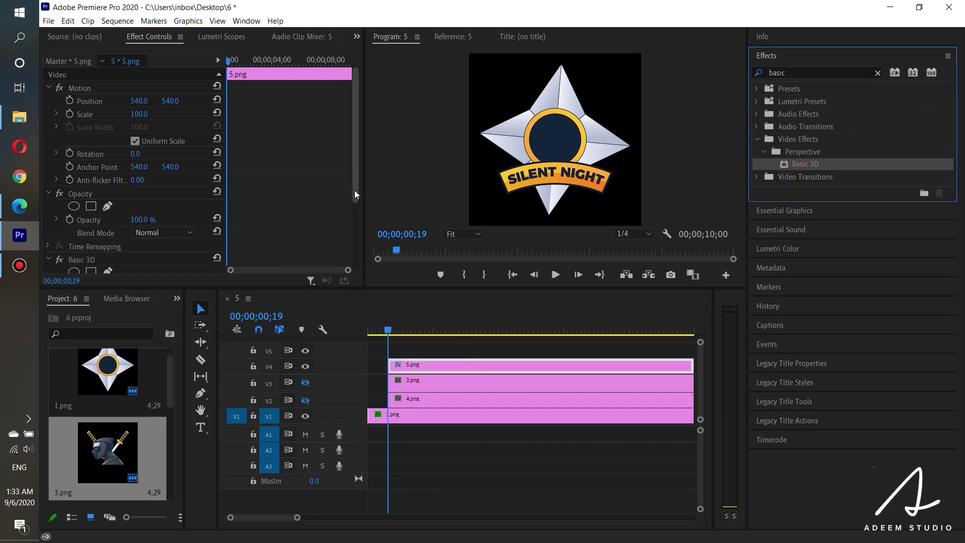
{"action": "left_click_drag", "start_coordinate": [355, 190], "coordinate": [356, 249]}
{"action": "left_click", "coordinate": [69, 213]}
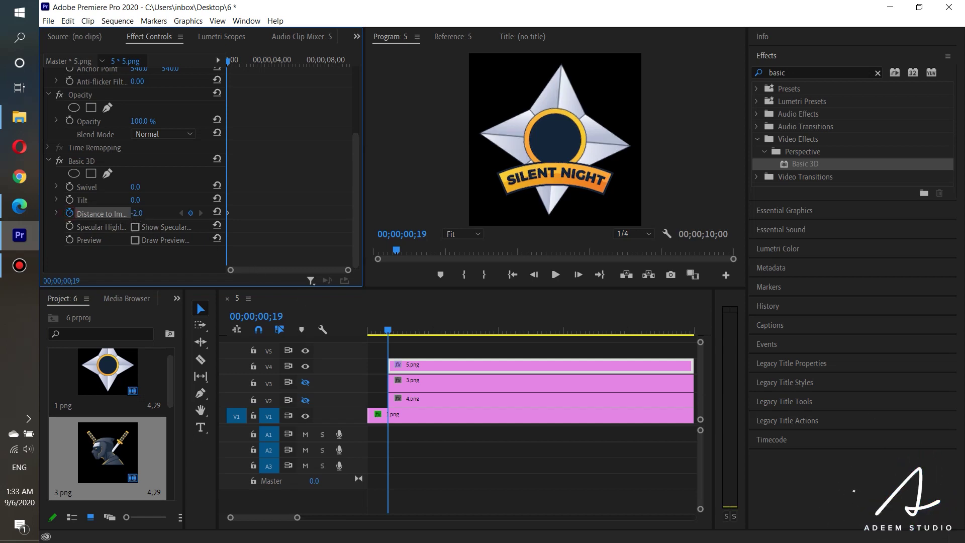
{"action": "mouse_move", "coordinate": [137, 213]}
{"action": "left_mouse_down"}
{"action": "mouse_move", "coordinate": [116, 213]}
{"action": "mouse_move", "coordinate": [135, 213]}
{"action": "left_mouse_up"}
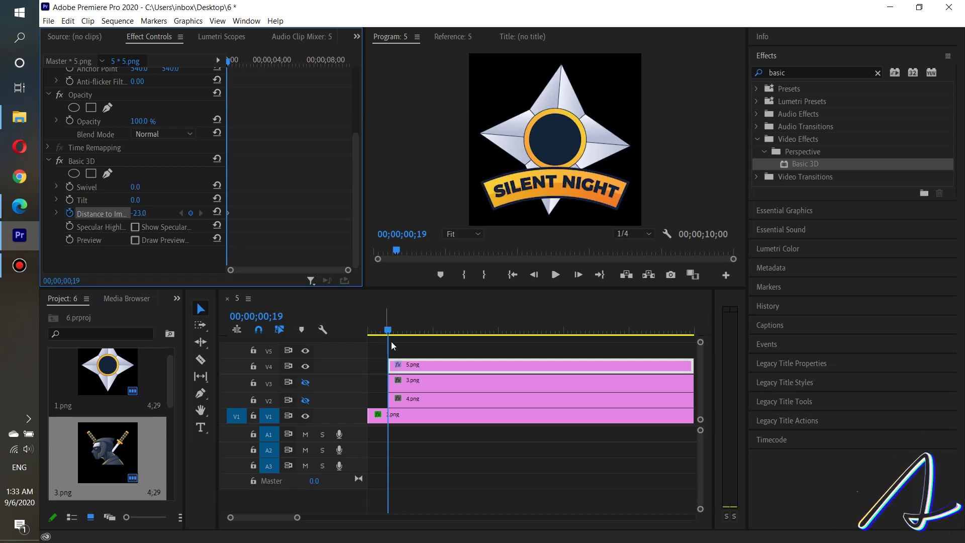
{"action": "left_click_drag", "start_coordinate": [389, 330], "coordinate": [411, 330]}
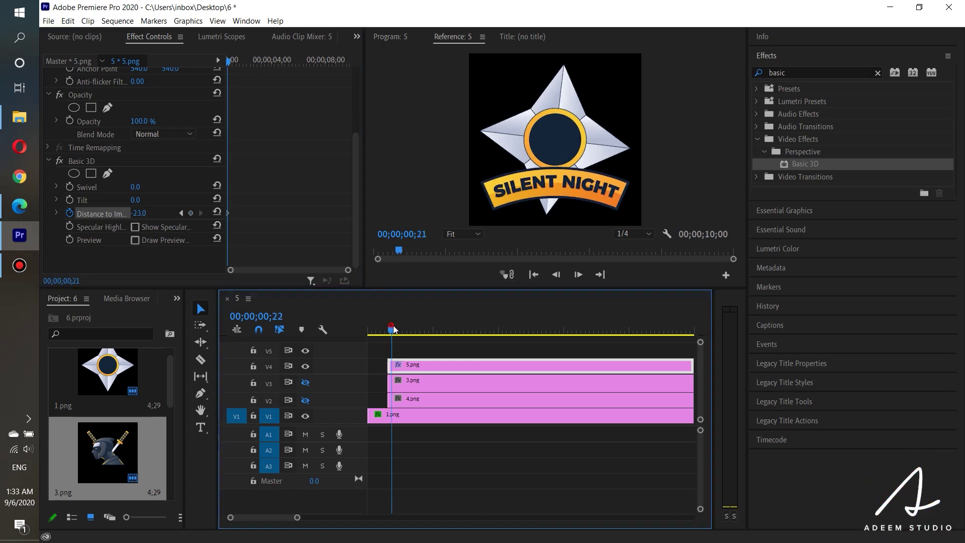
{"action": "left_click", "coordinate": [189, 212]}
{"action": "left_click", "coordinate": [146, 213]}
{"action": "type", "text": "0"}
{"action": "key", "text": "Return"}
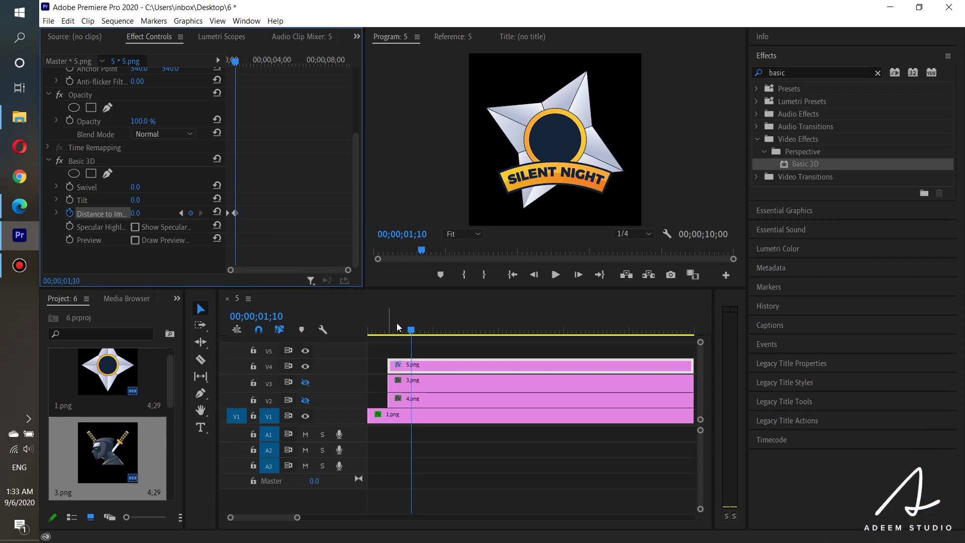
- Replay the banner shrink animation several times to review it
{"action": "left_click", "coordinate": [380, 330]}
{"action": "left_click", "coordinate": [556, 274]}
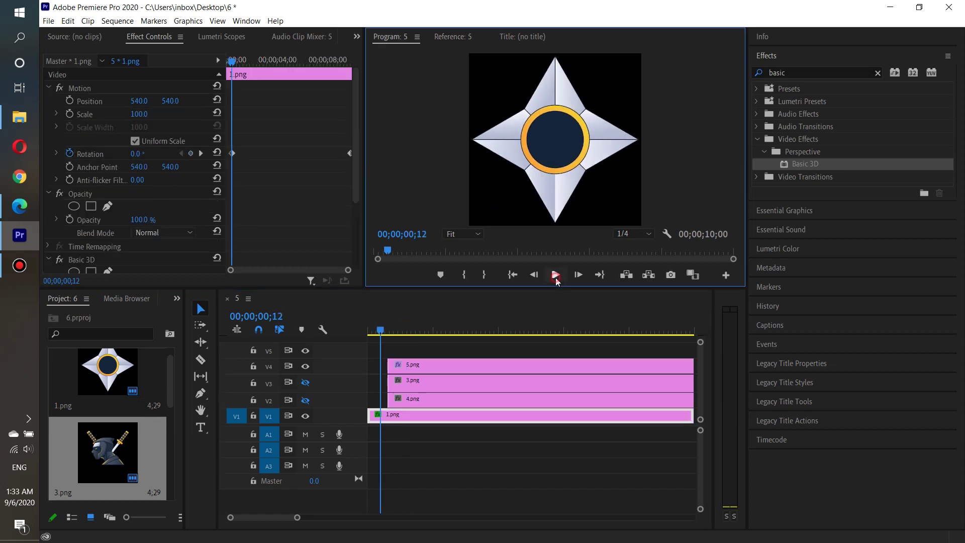
{"action": "left_click", "coordinate": [556, 277]}
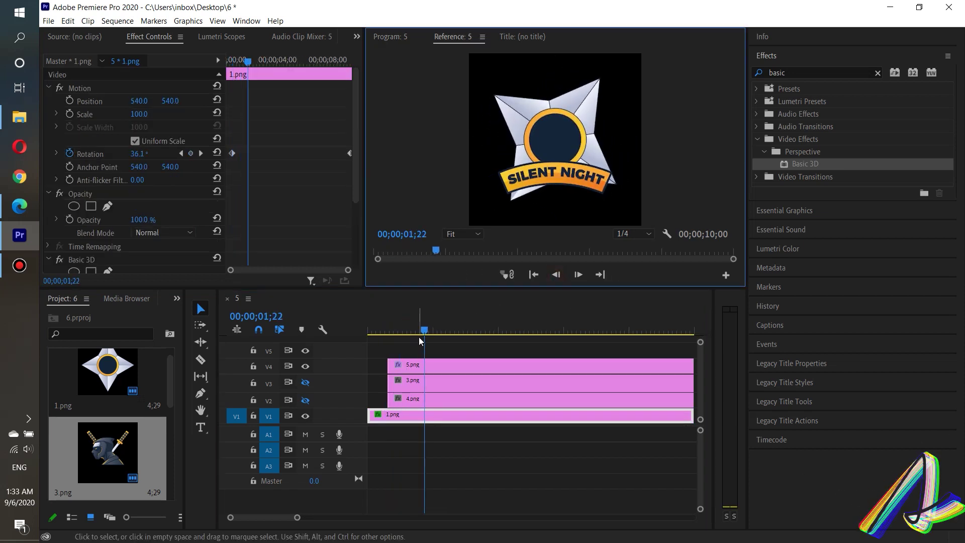
{"action": "left_click", "coordinate": [377, 330]}
{"action": "left_click", "coordinate": [555, 275]}
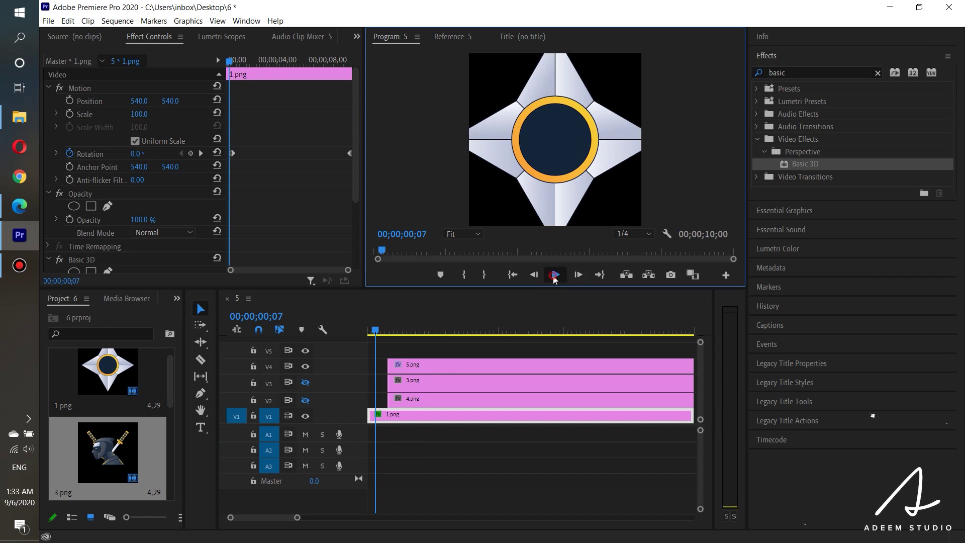
{"action": "left_click", "coordinate": [413, 320]}
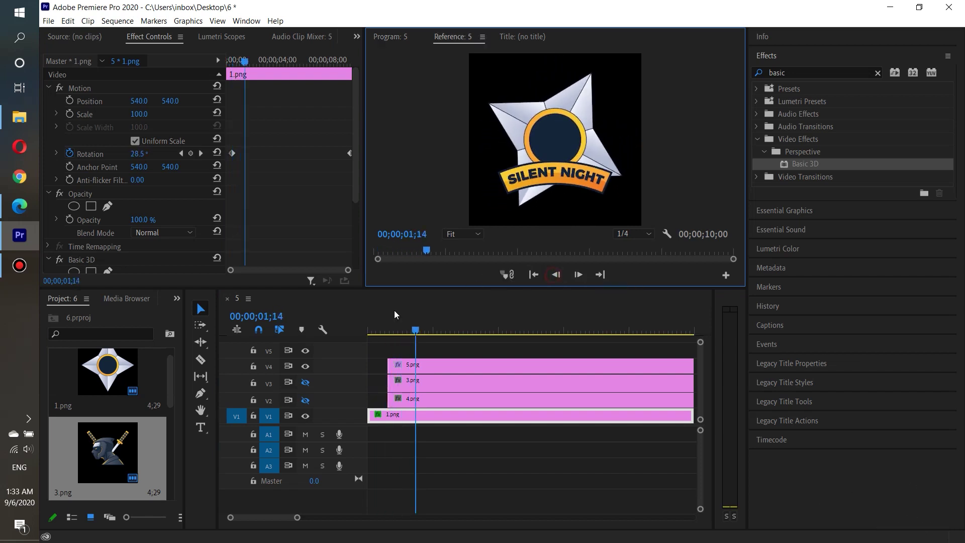
{"action": "left_click", "coordinate": [370, 319]}
{"action": "left_click", "coordinate": [555, 276]}
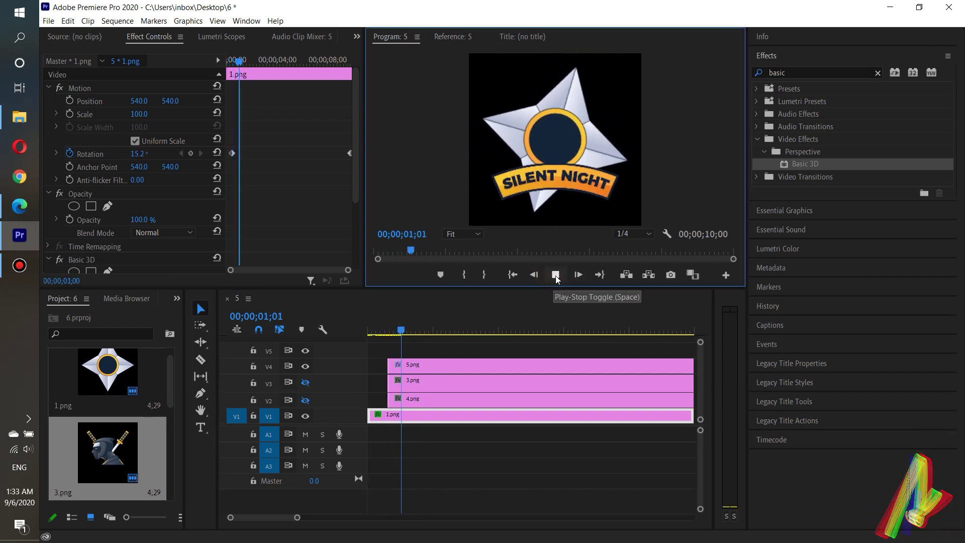
{"action": "left_click", "coordinate": [466, 346]}
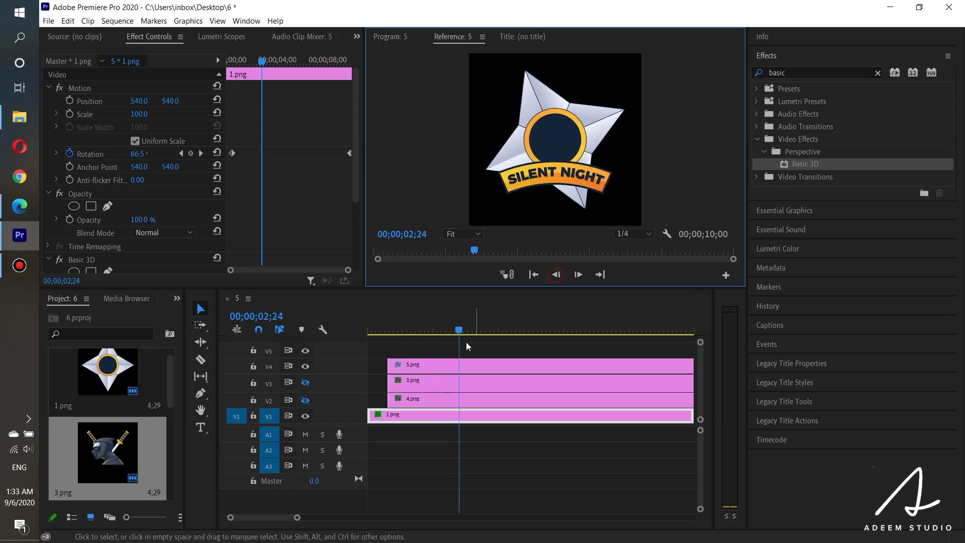
{"action": "left_click_drag", "start_coordinate": [460, 320], "coordinate": [404, 324]}
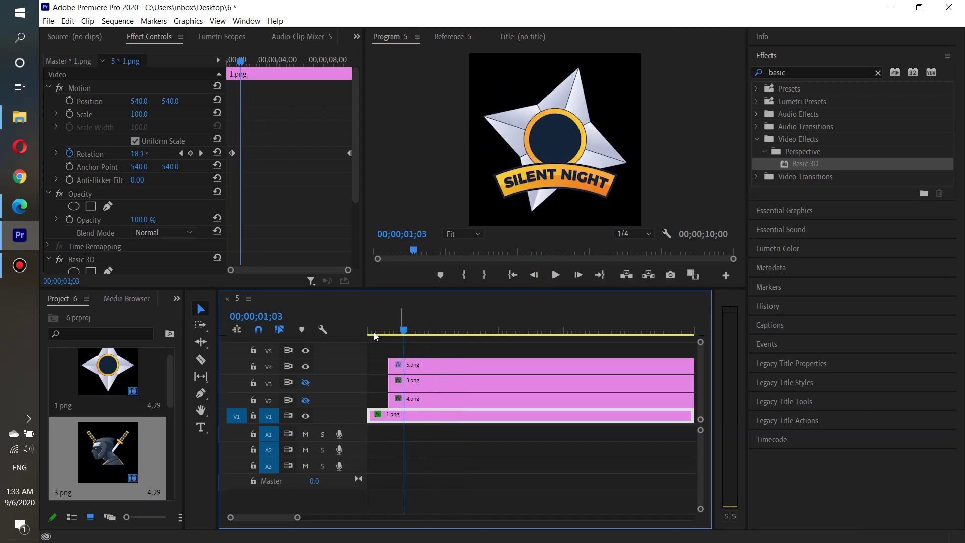
- Turn track V2 off and back on, then set the playhead to 00;18
{"action": "left_click", "coordinate": [307, 399]}
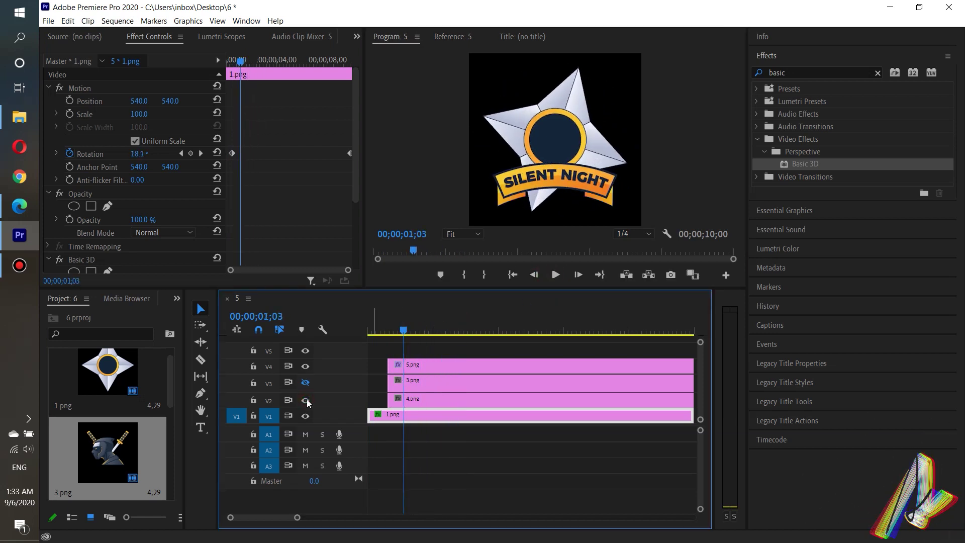
{"action": "left_click", "coordinate": [307, 401]}
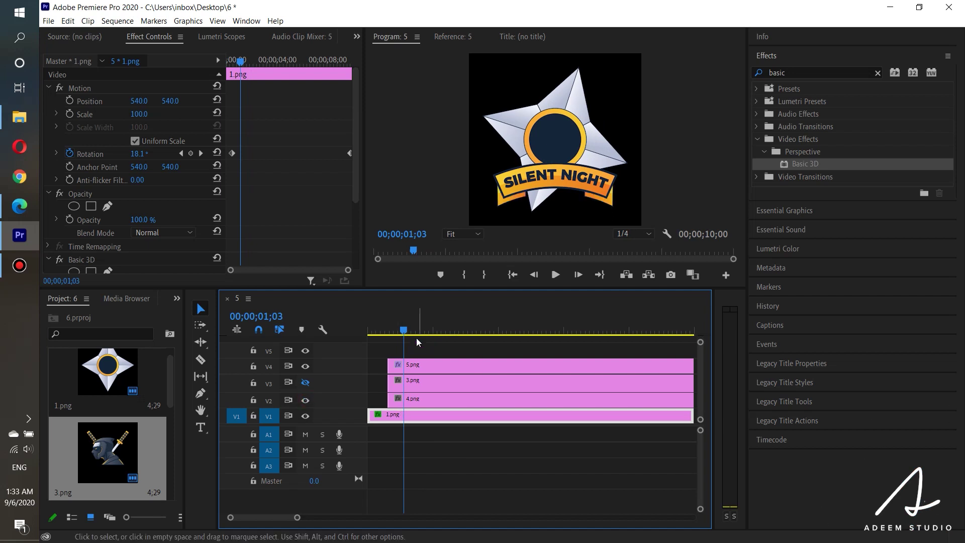
{"action": "left_click", "coordinate": [395, 332]}
{"action": "left_click_drag", "start_coordinate": [394, 332], "coordinate": [388, 332]}
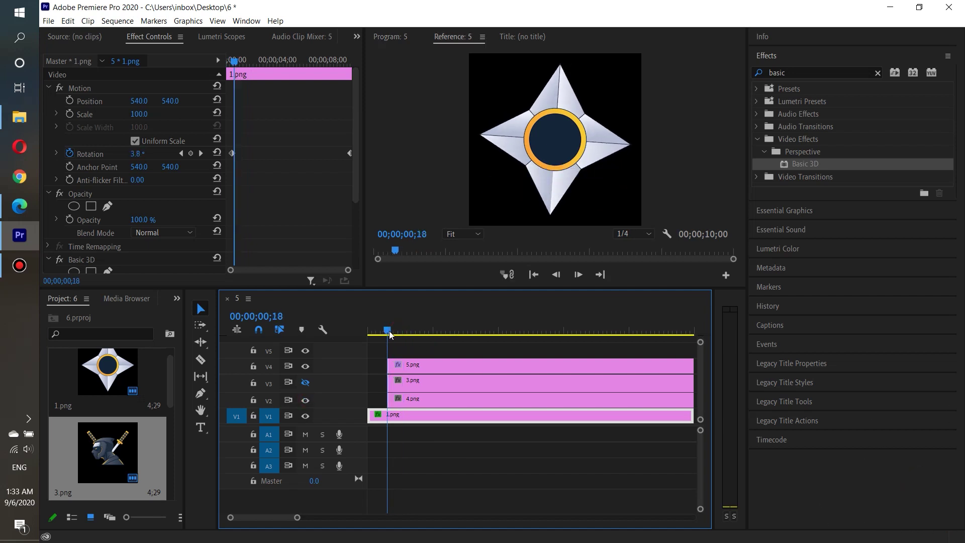
- Drag 4.png's in-point on V2 about 4 frames later and scrub to check the layers
{"action": "left_click", "coordinate": [394, 397]}
{"action": "left_click", "coordinate": [396, 402]}
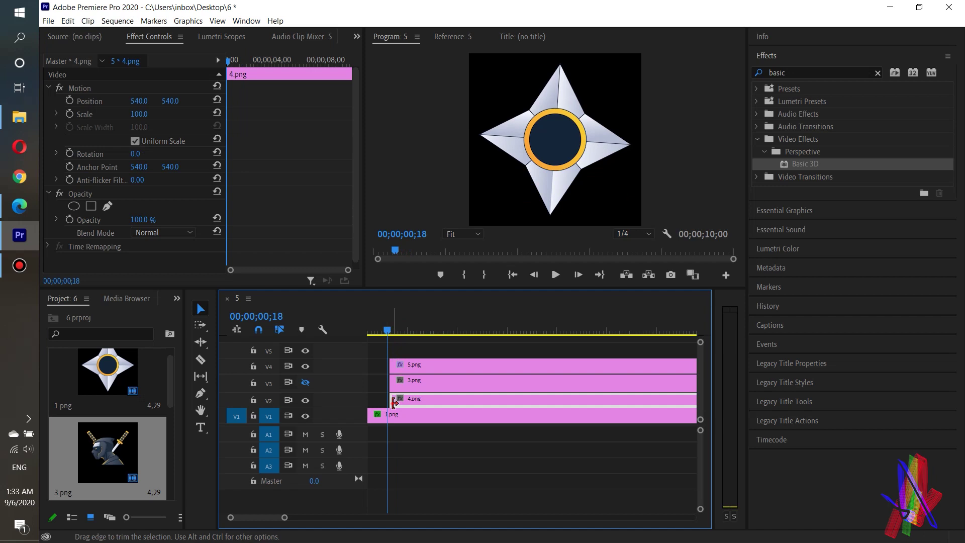
{"action": "left_click_drag", "start_coordinate": [396, 402], "coordinate": [404, 394]}
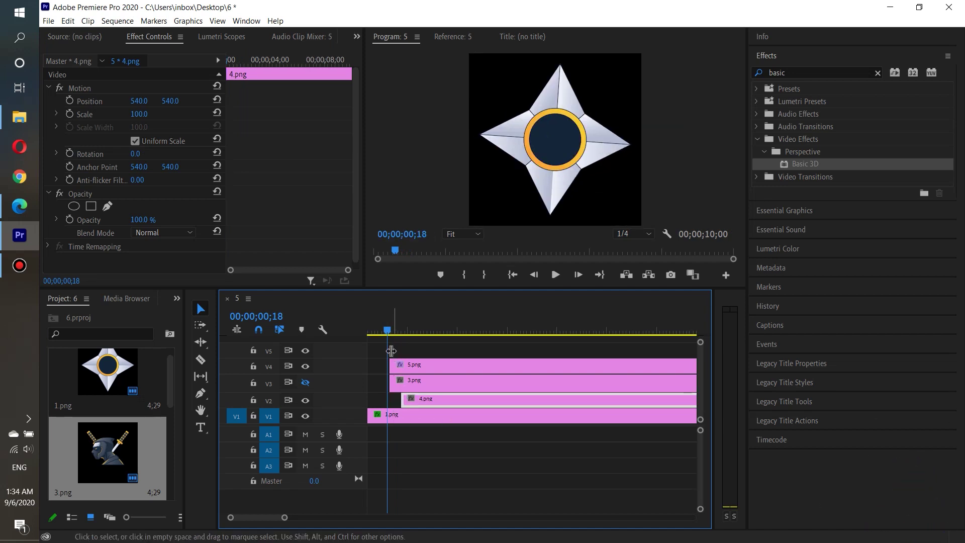
{"action": "left_click_drag", "start_coordinate": [388, 329], "coordinate": [402, 329]}
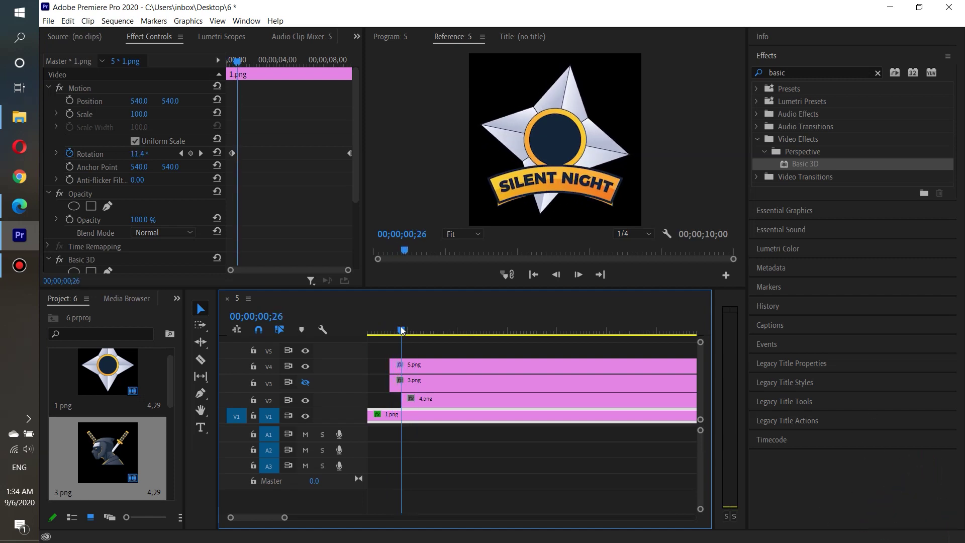
{"action": "left_click", "coordinate": [432, 398]}
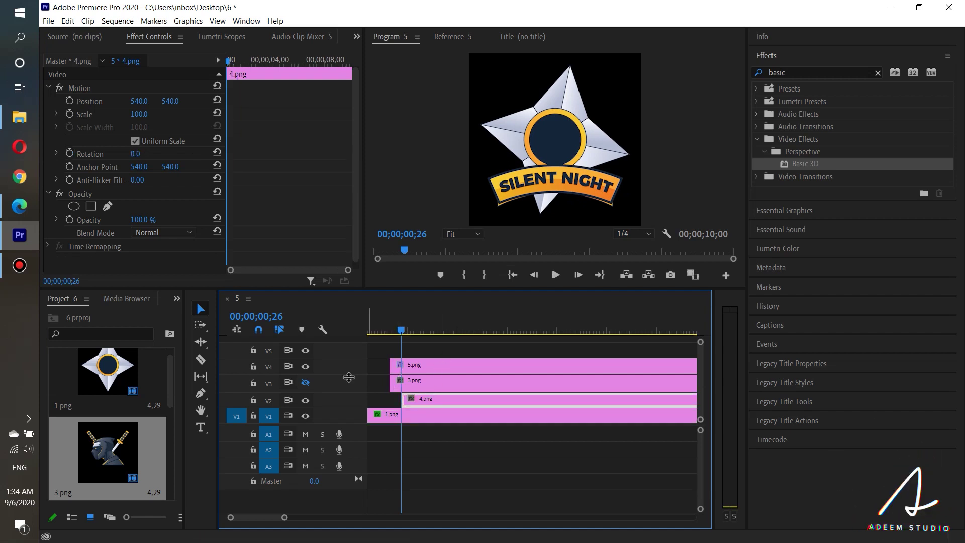
- Keep the ninja layer hidden and hide the Silent Night banner on V4
{"action": "left_click", "coordinate": [305, 385]}
{"action": "left_click", "coordinate": [305, 385]}
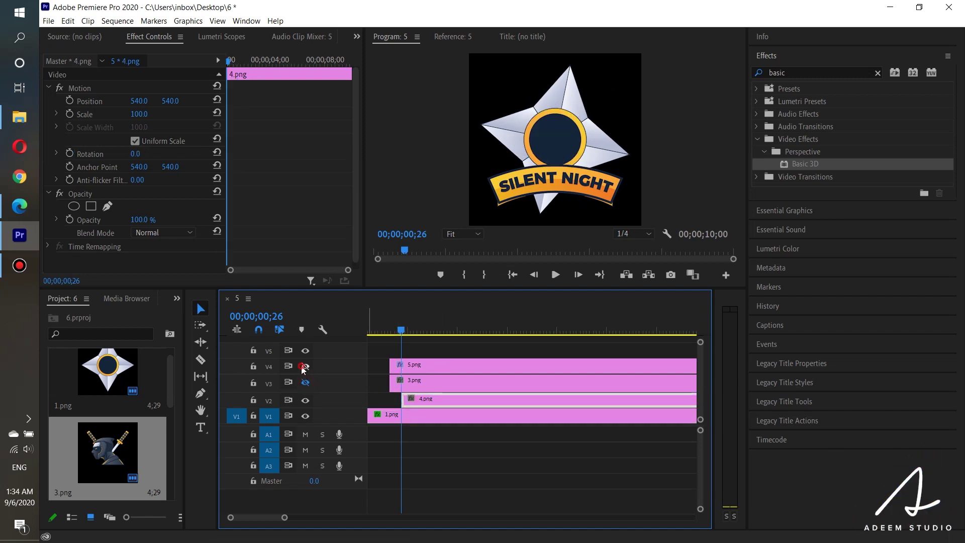
{"action": "left_click", "coordinate": [304, 366]}
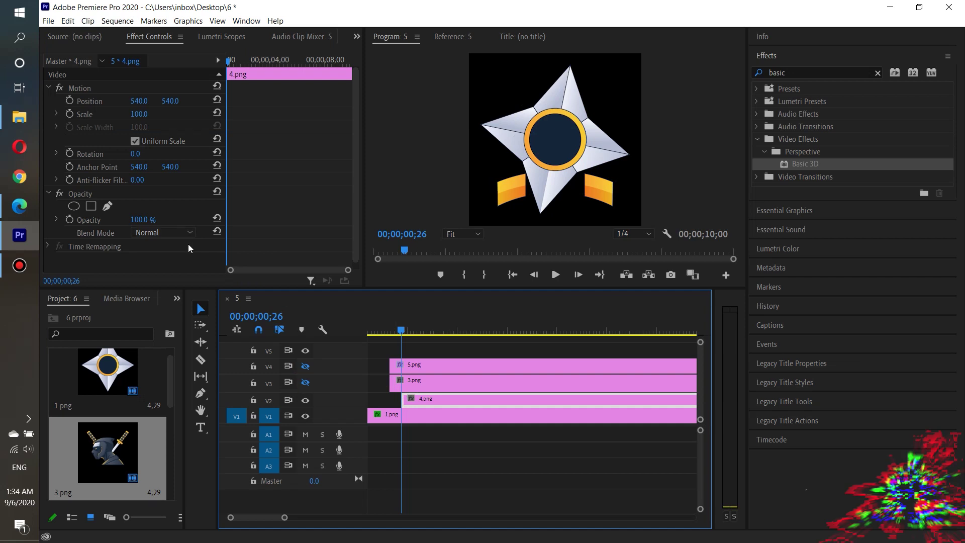
- Apply Basic 3D to 4.png and set its Tilt to 39°
{"action": "mouse_move", "coordinate": [795, 164]}
{"action": "left_mouse_down"}
{"action": "mouse_move", "coordinate": [424, 424]}
{"action": "mouse_move", "coordinate": [421, 400]}
{"action": "left_mouse_up"}
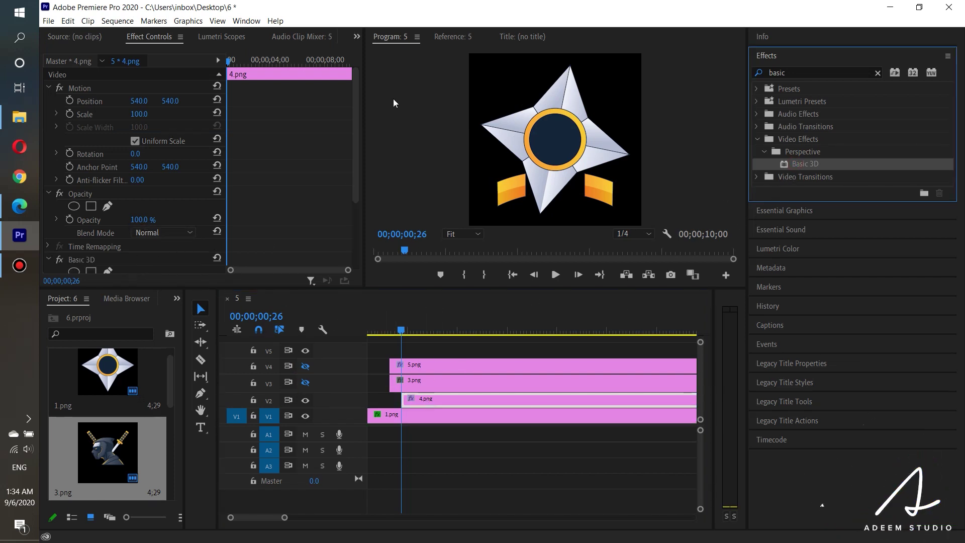
{"action": "mouse_move", "coordinate": [358, 162]}
{"action": "left_mouse_down"}
{"action": "mouse_move", "coordinate": [170, 212]}
{"action": "mouse_move", "coordinate": [166, 200]}
{"action": "left_mouse_up"}
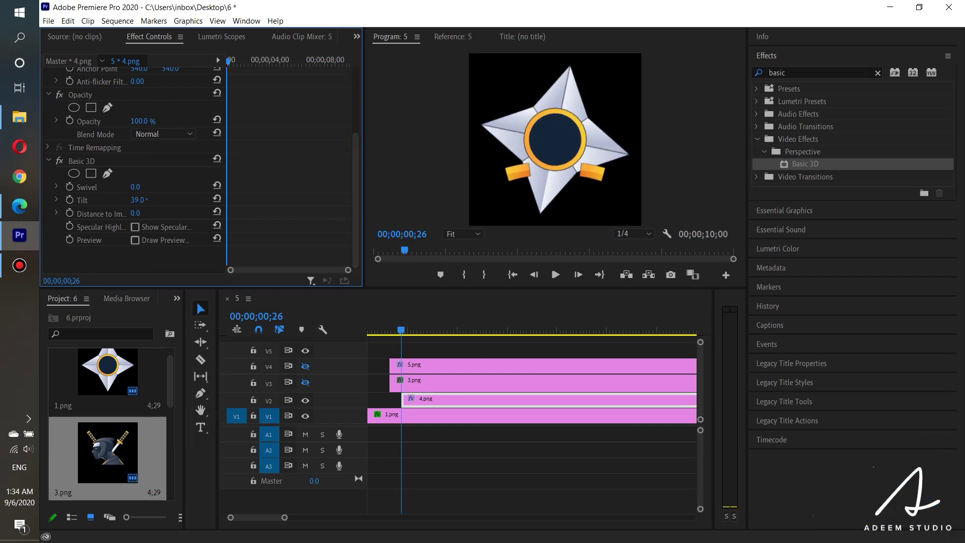
{"action": "left_click_drag", "start_coordinate": [139, 200], "coordinate": [135, 199]}
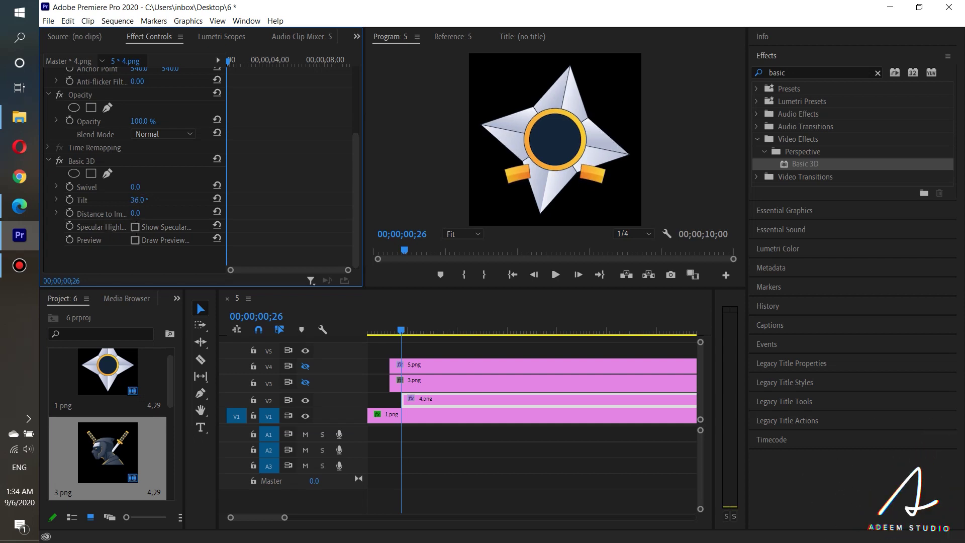
{"action": "type", "text": "39"}
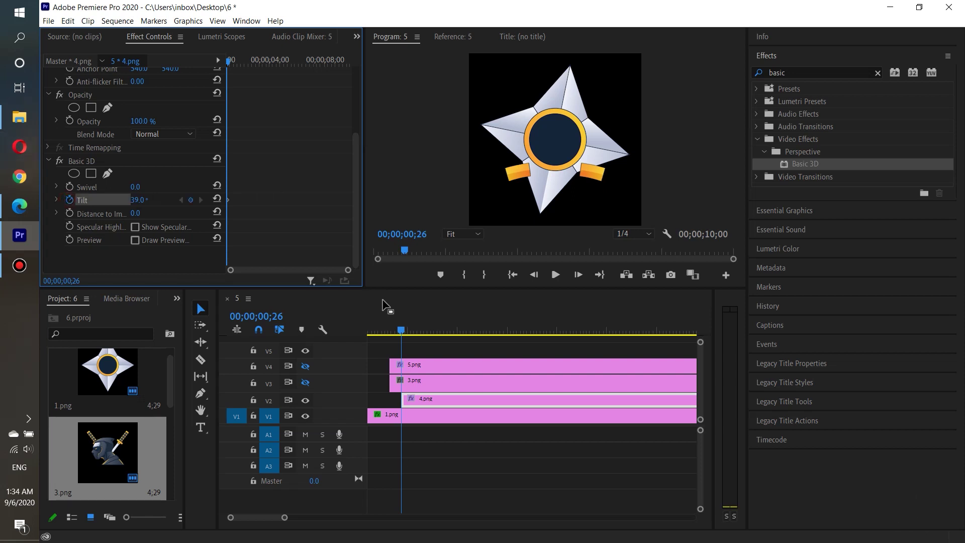
{"action": "left_click_drag", "start_coordinate": [407, 332], "coordinate": [430, 332]}
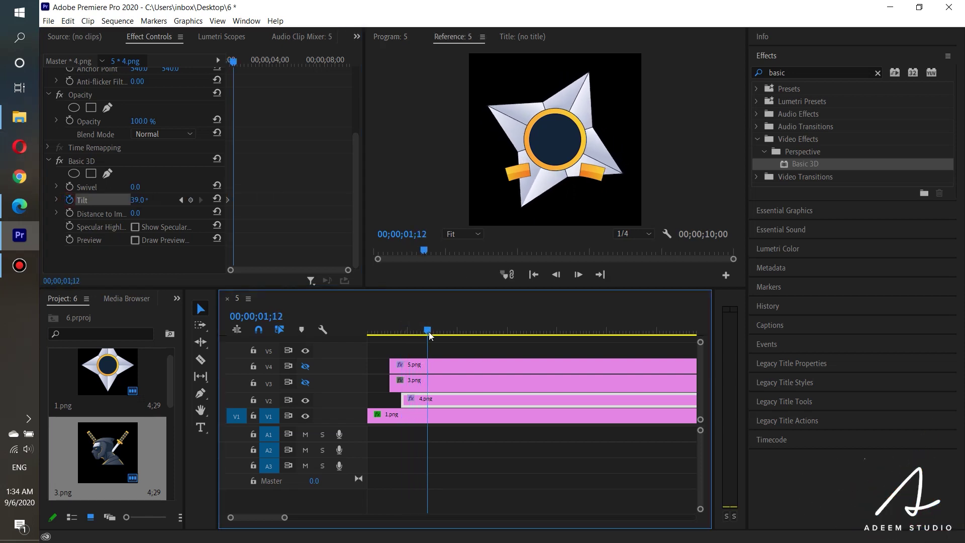
- Show the Silent Night banner again and park the playhead at 00;00;01;16
{"action": "left_click", "coordinate": [306, 383]}
{"action": "left_click", "coordinate": [306, 383]}
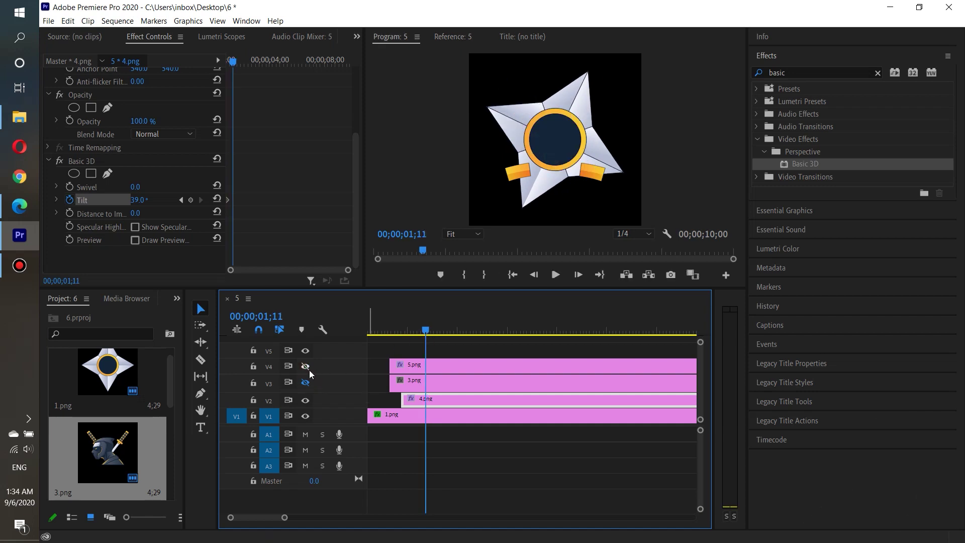
{"action": "left_click", "coordinate": [306, 367]}
{"action": "left_click", "coordinate": [424, 331]}
{"action": "left_click_drag", "start_coordinate": [393, 333], "coordinate": [435, 336]}
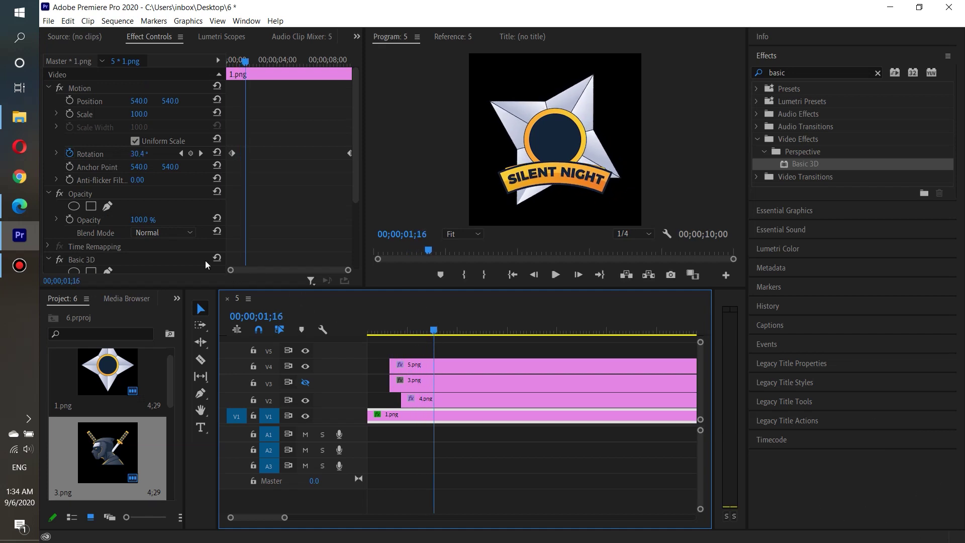
- Add a 0° Tilt keyframe to 4.png at 00;00;01;16, then play back from 00;00;00;10
{"action": "left_click", "coordinate": [424, 400]}
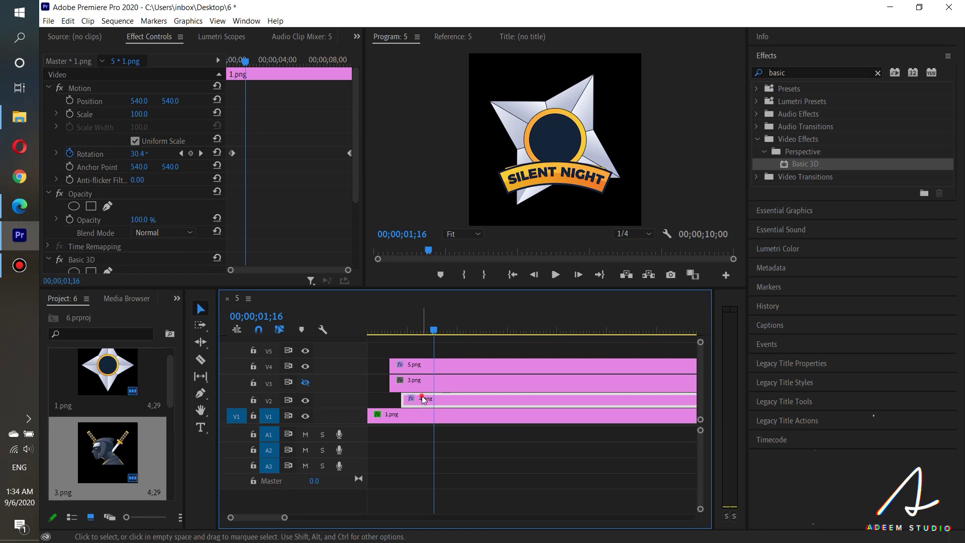
{"action": "left_click_drag", "start_coordinate": [357, 178], "coordinate": [363, 221]}
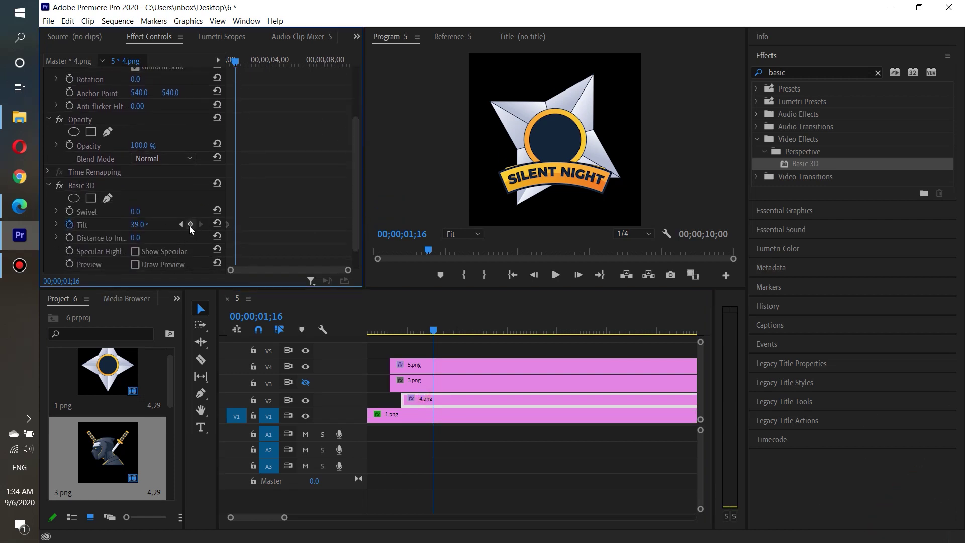
{"action": "left_click", "coordinate": [191, 224]}
{"action": "left_click", "coordinate": [140, 224]}
{"action": "type", "text": "0"}
{"action": "key", "text": "Return"}
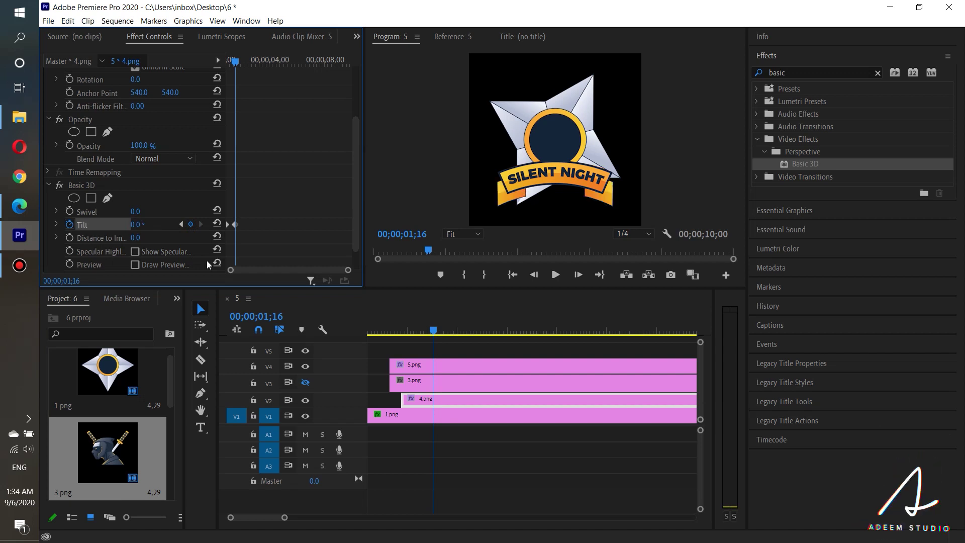
{"action": "left_click", "coordinate": [434, 330]}
{"action": "left_click", "coordinate": [376, 333]}
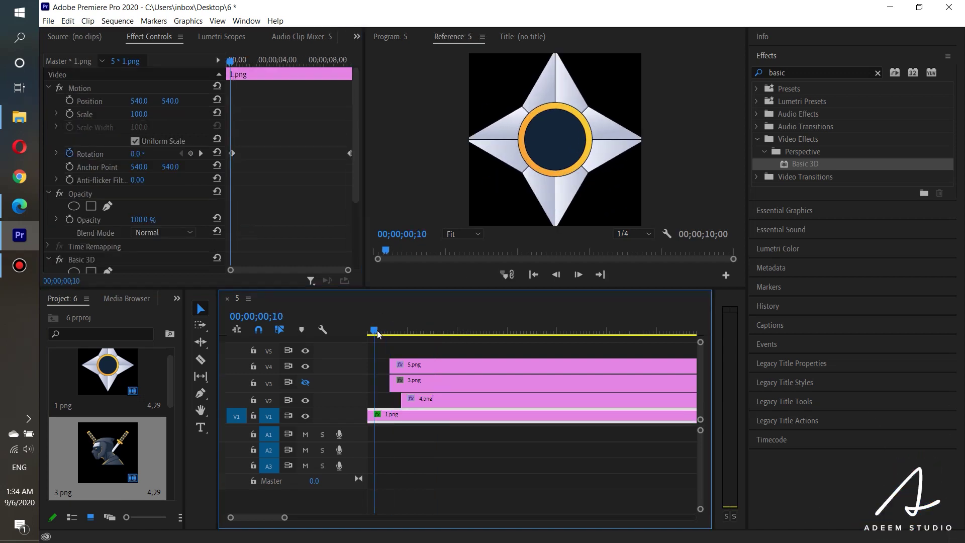
{"action": "left_click", "coordinate": [554, 274]}
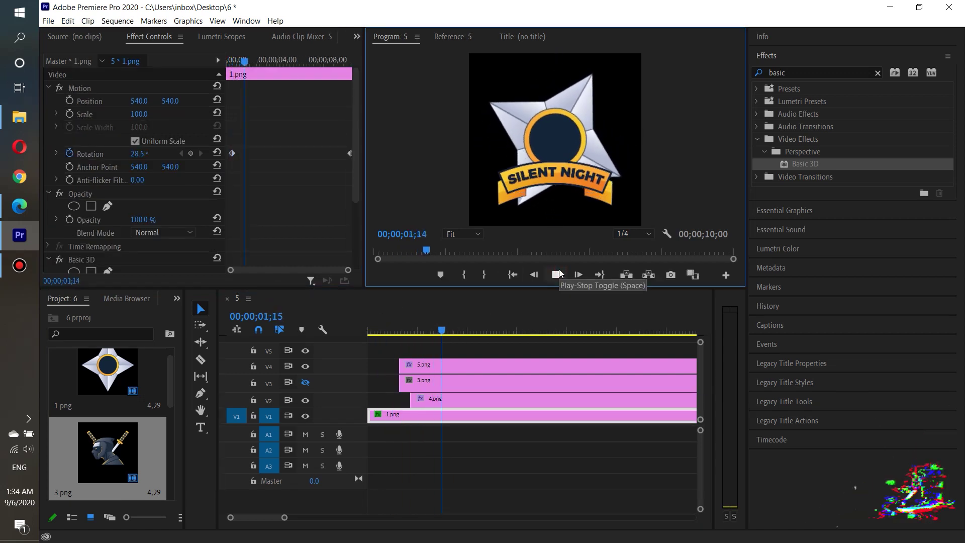
- Trim 4.png's start a few frames later, checking frames around 00;00;00;25
{"action": "mouse_move", "coordinate": [457, 330]}
{"action": "left_mouse_down"}
{"action": "mouse_move", "coordinate": [396, 335]}
{"action": "mouse_move", "coordinate": [417, 336]}
{"action": "left_mouse_up"}
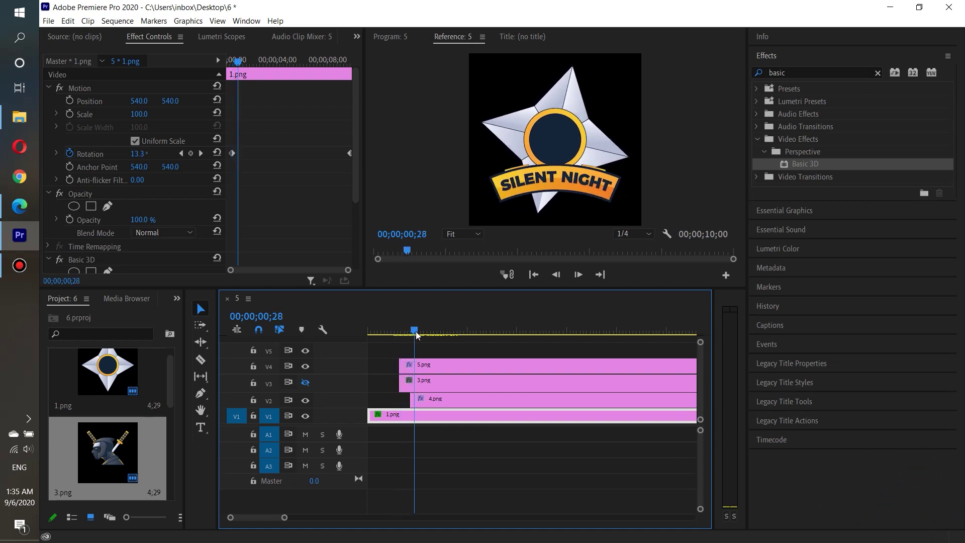
{"action": "left_click_drag", "start_coordinate": [415, 336], "coordinate": [413, 336]}
{"action": "mouse_move", "coordinate": [417, 406]}
{"action": "left_mouse_down"}
{"action": "mouse_move", "coordinate": [407, 406]}
{"action": "mouse_move", "coordinate": [420, 401]}
{"action": "left_mouse_up"}
{"action": "left_click_drag", "start_coordinate": [413, 335], "coordinate": [410, 335]}
{"action": "left_click_drag", "start_coordinate": [417, 400], "coordinate": [430, 398]}
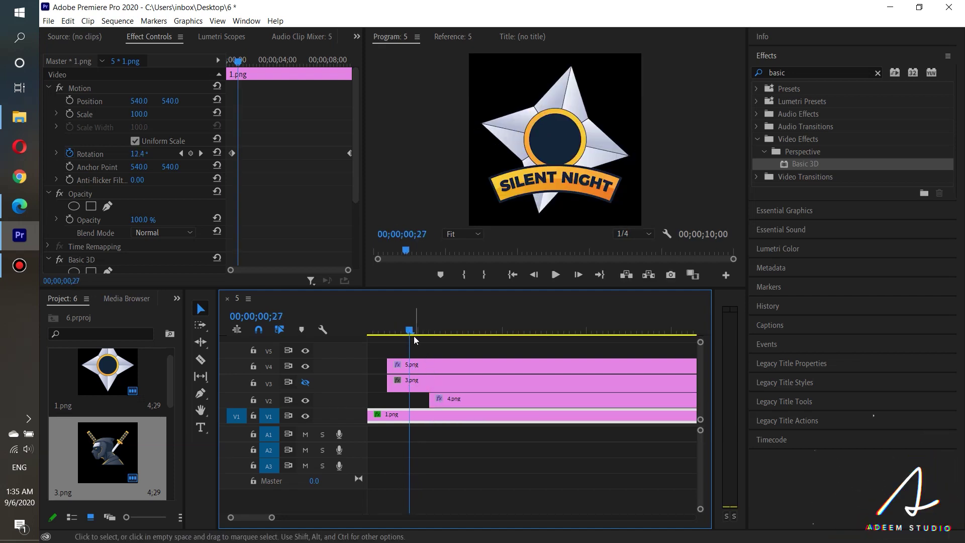
{"action": "left_click", "coordinate": [425, 329]}
{"action": "left_click_drag", "start_coordinate": [424, 329], "coordinate": [381, 318]}
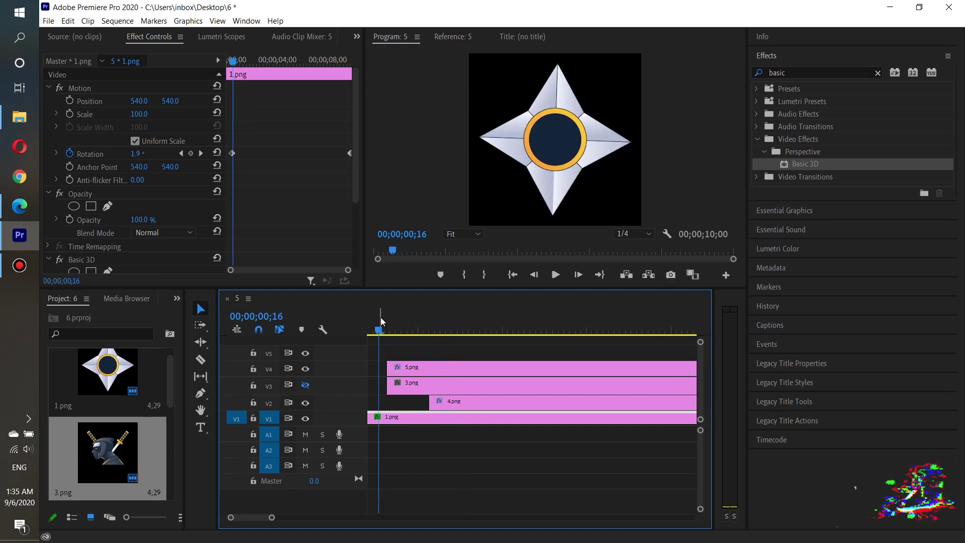
- Shift 5.png and 3.png slightly later, play back the retimed animation, and save
{"action": "left_click_drag", "start_coordinate": [424, 384], "coordinate": [439, 387]}
{"action": "key", "text": "minus"}
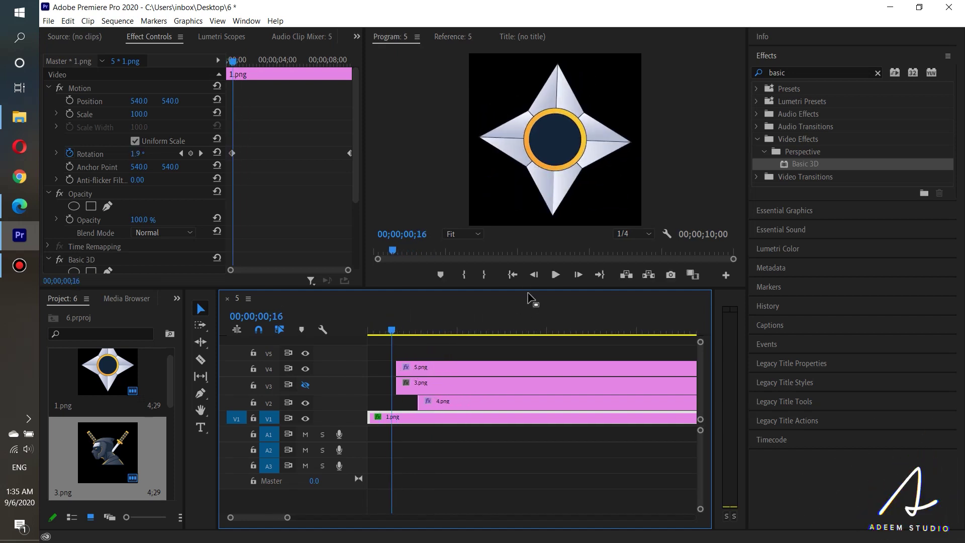
{"action": "left_click", "coordinate": [555, 275]}
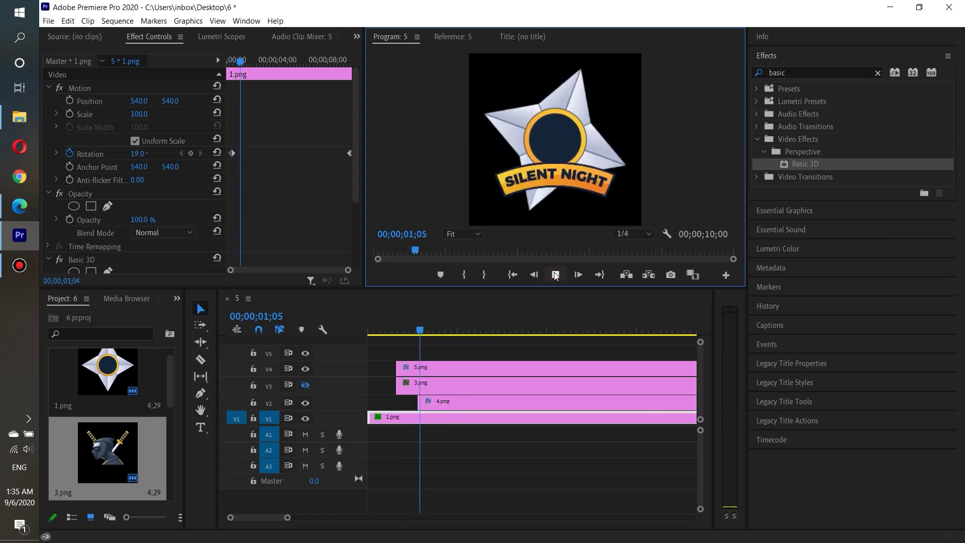
{"action": "key", "text": "ctrl+s"}
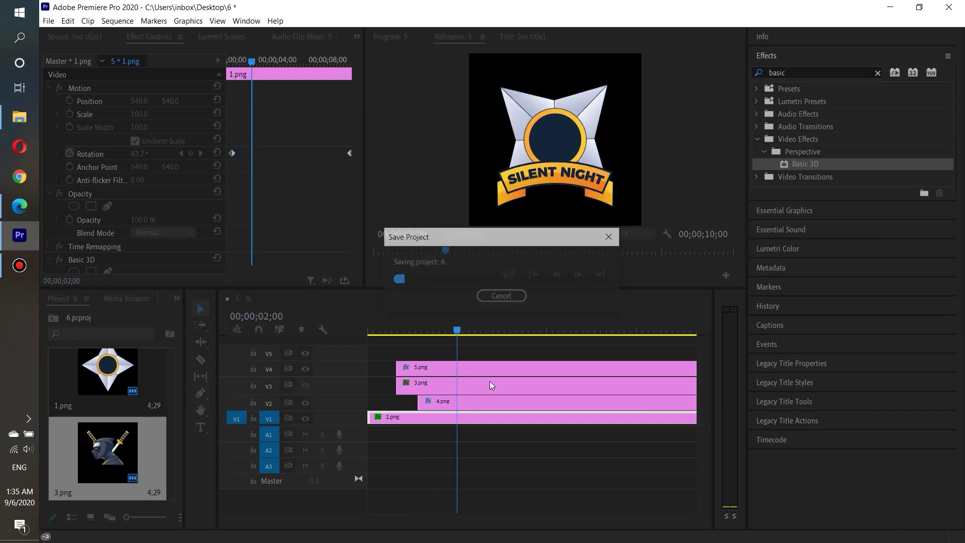
- Show the ninja layer on V3, scrub the logo animation, and open the '7 side logo' folder
{"action": "left_click_drag", "start_coordinate": [456, 324], "coordinate": [415, 329]}
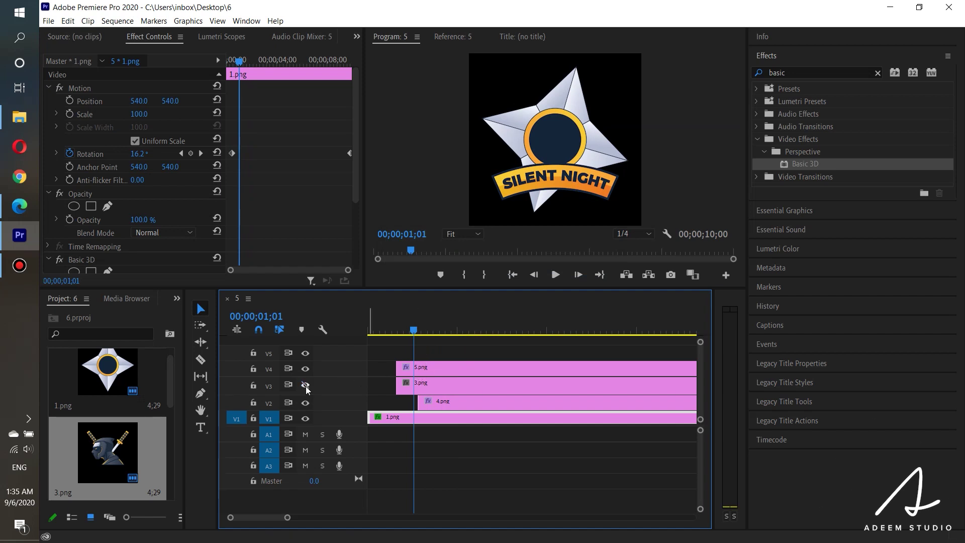
{"action": "left_click", "coordinate": [306, 385]}
{"action": "left_click", "coordinate": [402, 330]}
{"action": "left_click_drag", "start_coordinate": [383, 329], "coordinate": [412, 325]}
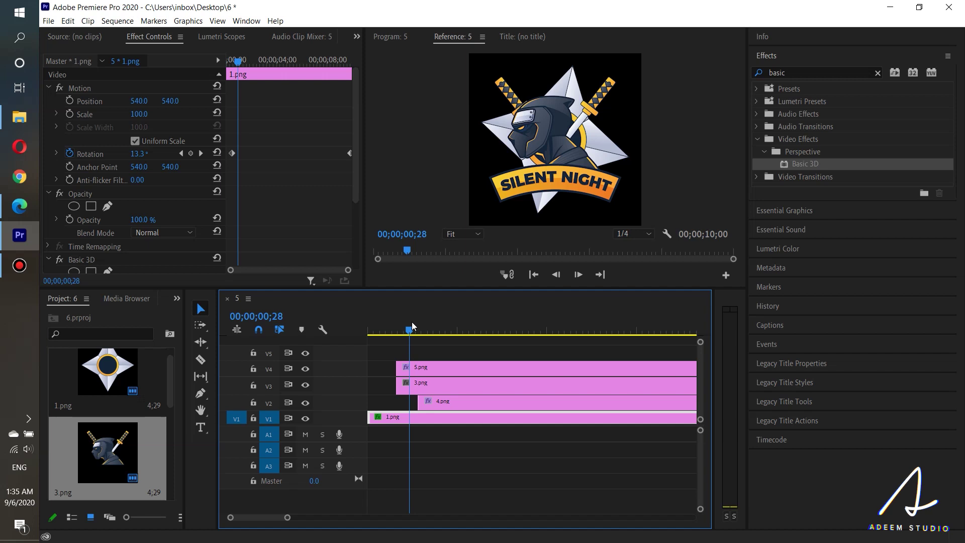
{"action": "left_click", "coordinate": [427, 384]}
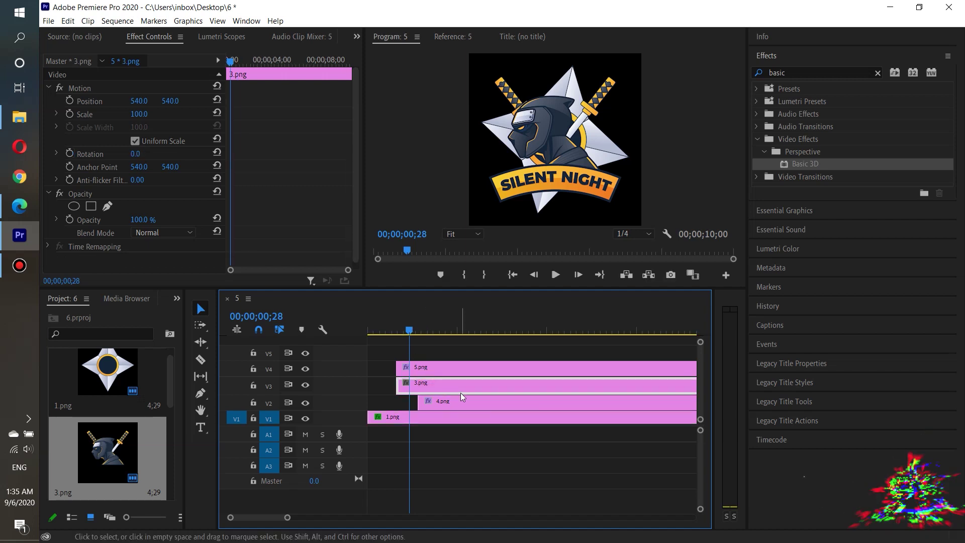
{"action": "left_click", "coordinate": [19, 117]}
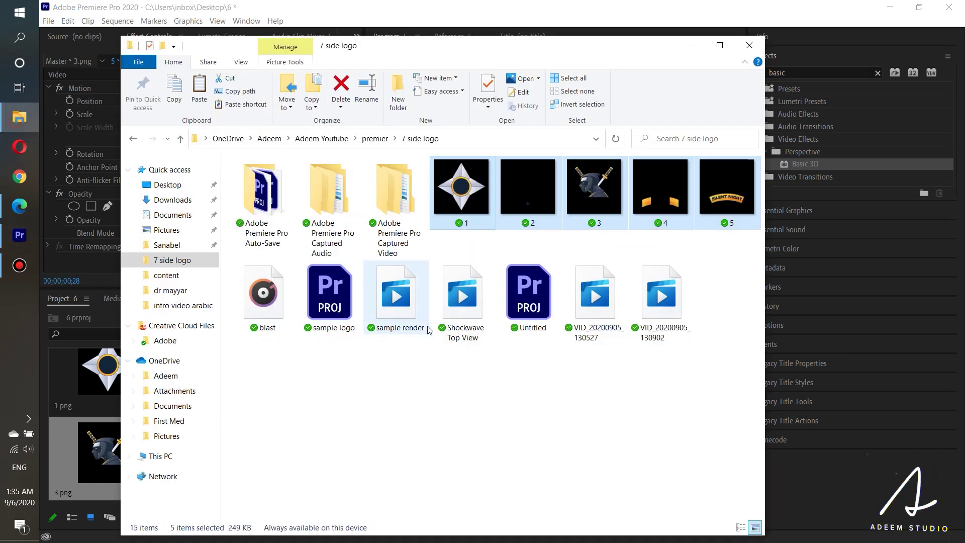
- Play 'sample render' in Movies & TV, then close the player and the folder window
{"action": "double_click", "coordinate": [381, 302]}
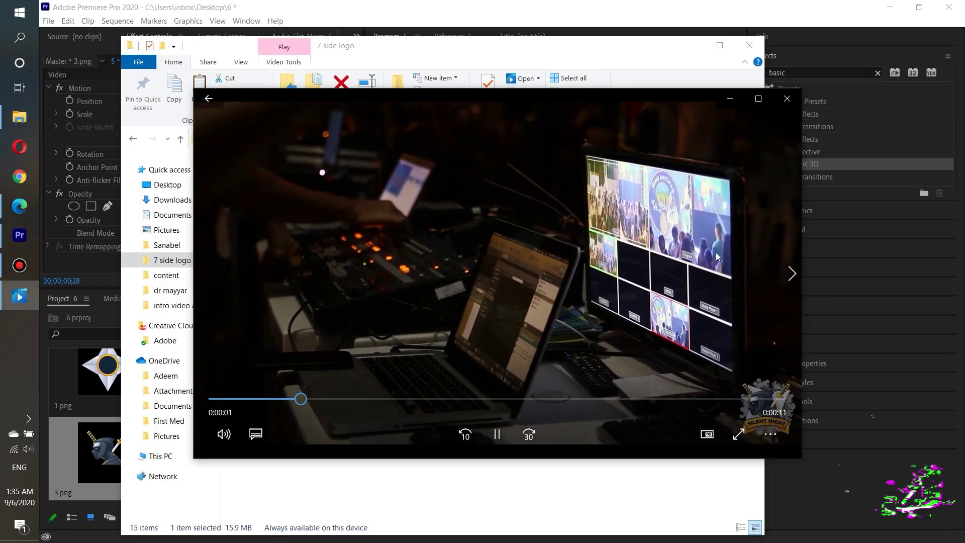
{"action": "left_click", "coordinate": [788, 98]}
{"action": "left_click", "coordinate": [749, 45]}
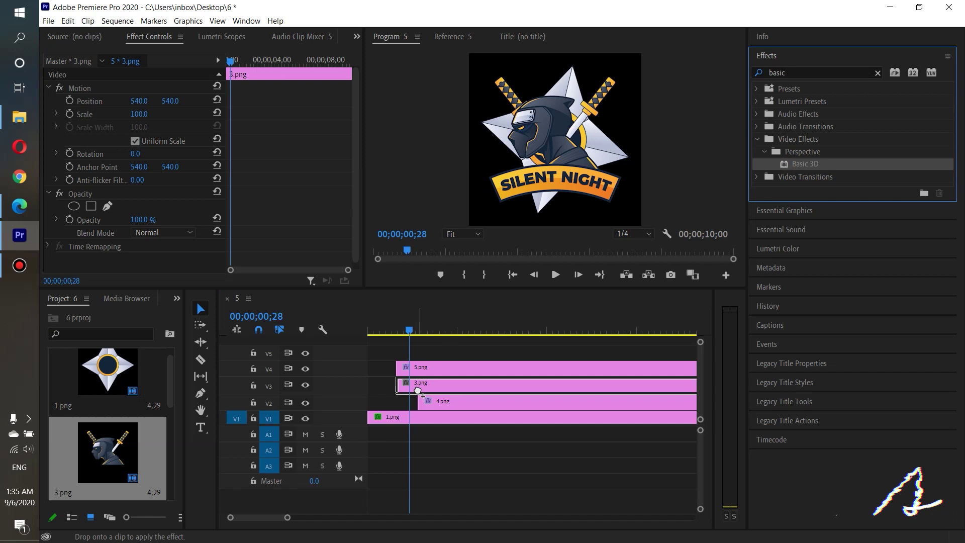
- Apply Basic 3D to the 3.png ninja and set its Swivel to -45°
{"action": "left_click_drag", "start_coordinate": [788, 166], "coordinate": [352, 196]}
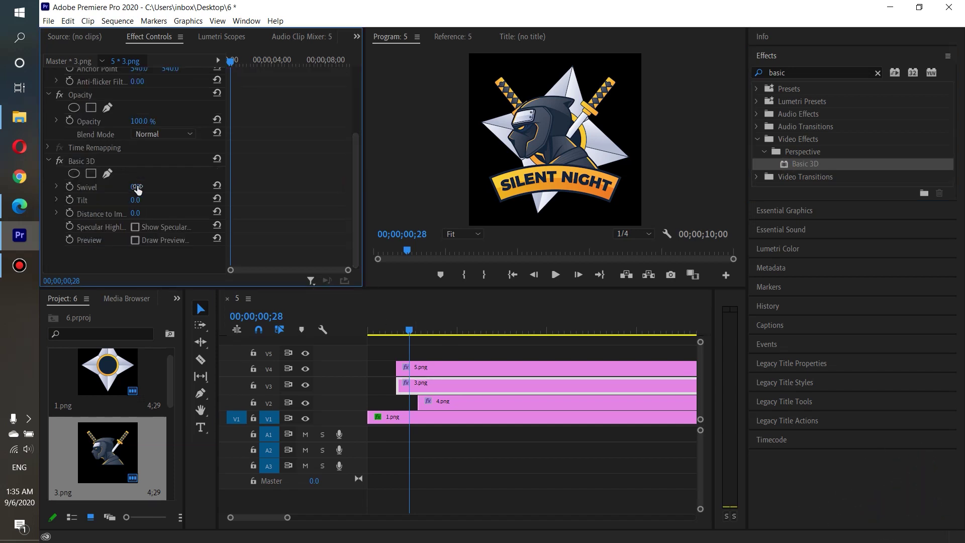
{"action": "left_click_drag", "start_coordinate": [137, 187], "coordinate": [117, 187]}
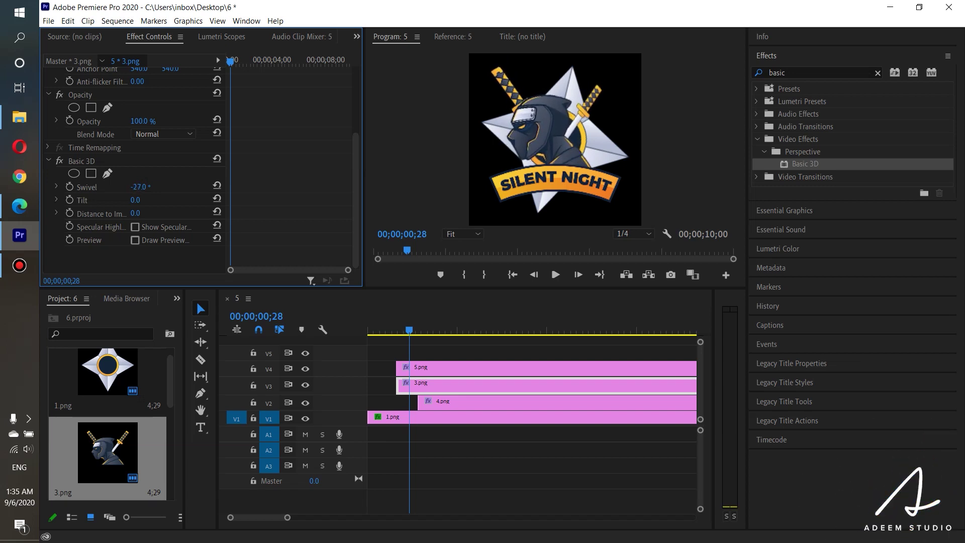
{"action": "left_click_drag", "start_coordinate": [139, 186], "coordinate": [142, 187]}
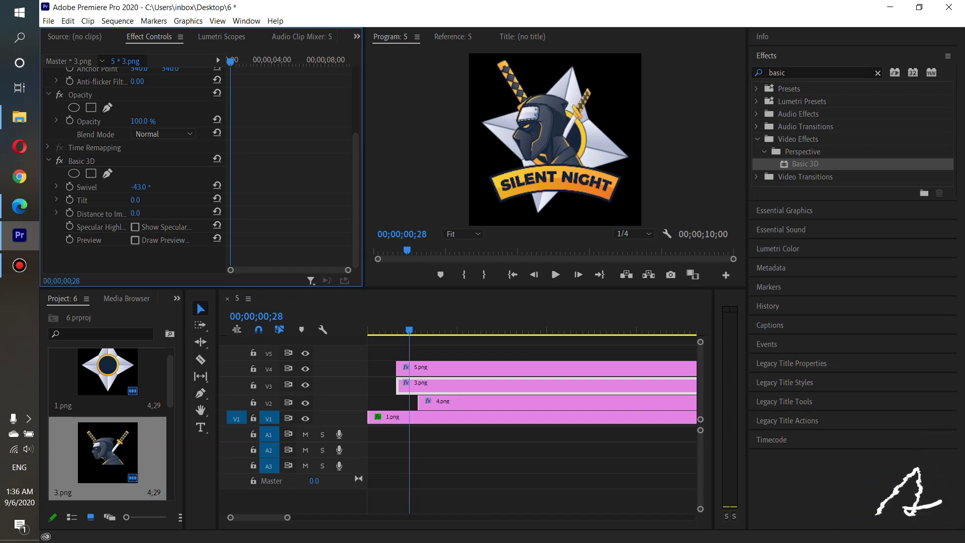
{"action": "left_click_drag", "start_coordinate": [141, 187], "coordinate": [138, 186]}
- Trim 3.png on V3 so it starts at the playhead near 00;00;01;15
{"action": "left_click_drag", "start_coordinate": [405, 332], "coordinate": [398, 331]}
{"action": "left_click", "coordinate": [423, 383]}
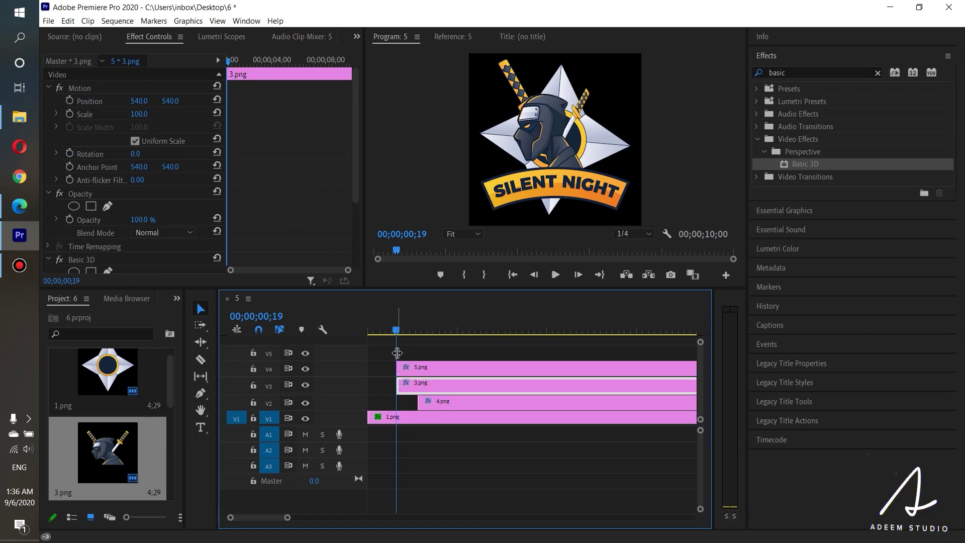
{"action": "left_click_drag", "start_coordinate": [398, 329], "coordinate": [435, 336]}
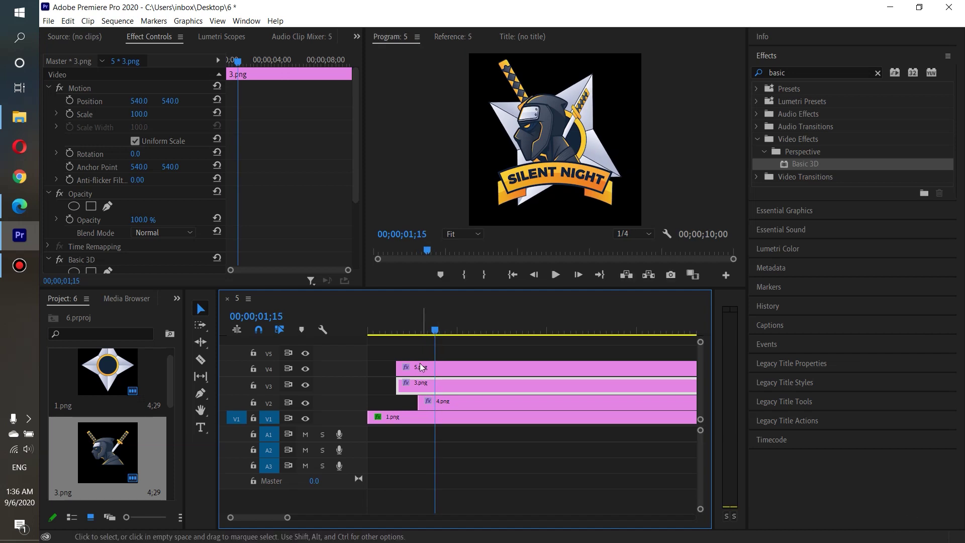
{"action": "left_click_drag", "start_coordinate": [400, 385], "coordinate": [436, 385]}
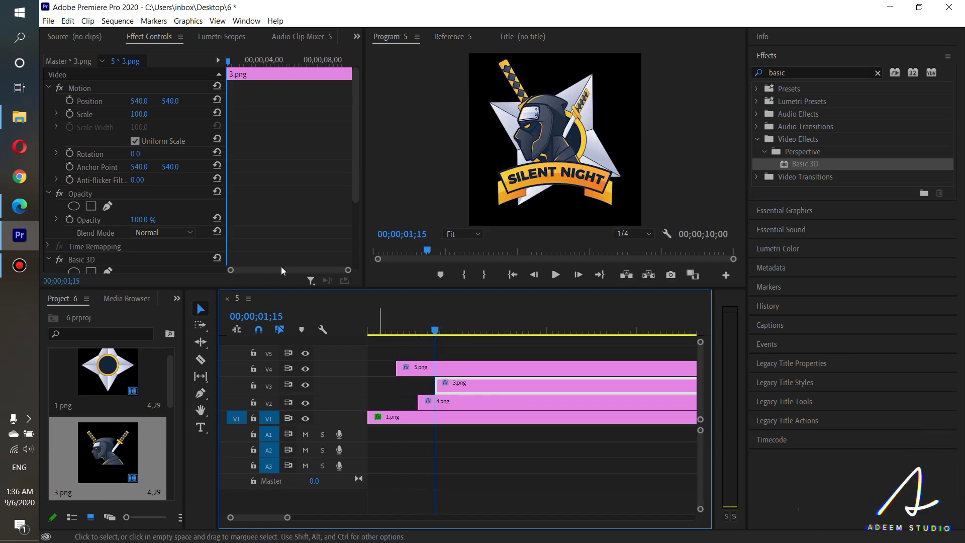
- Keyframe 3.png's Swivel at -45° at 00;00;01;15 and 0° at 00;00;02;01
{"action": "left_click_drag", "start_coordinate": [354, 170], "coordinate": [361, 230]}
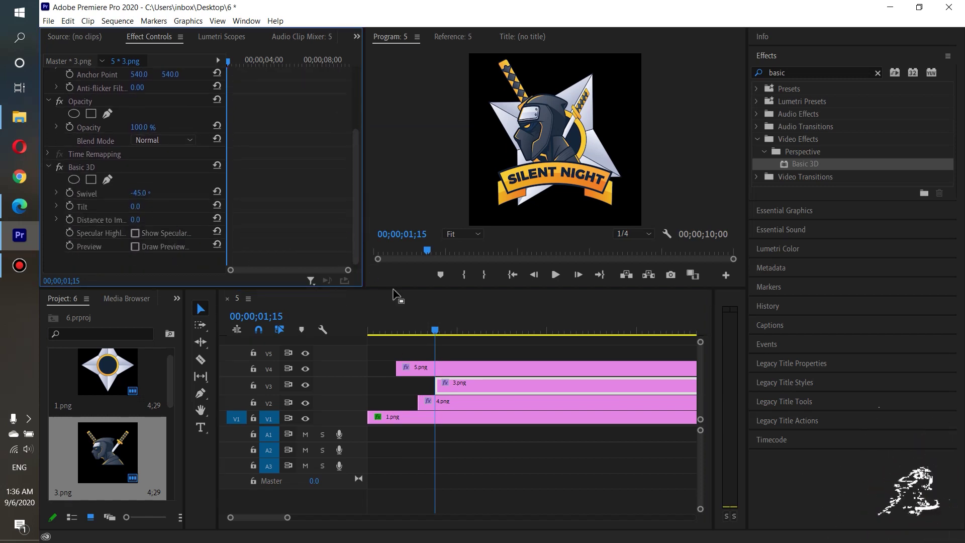
{"action": "scroll", "coordinate": [360, 223], "scroll_direction": "down", "scroll_amount": 1}
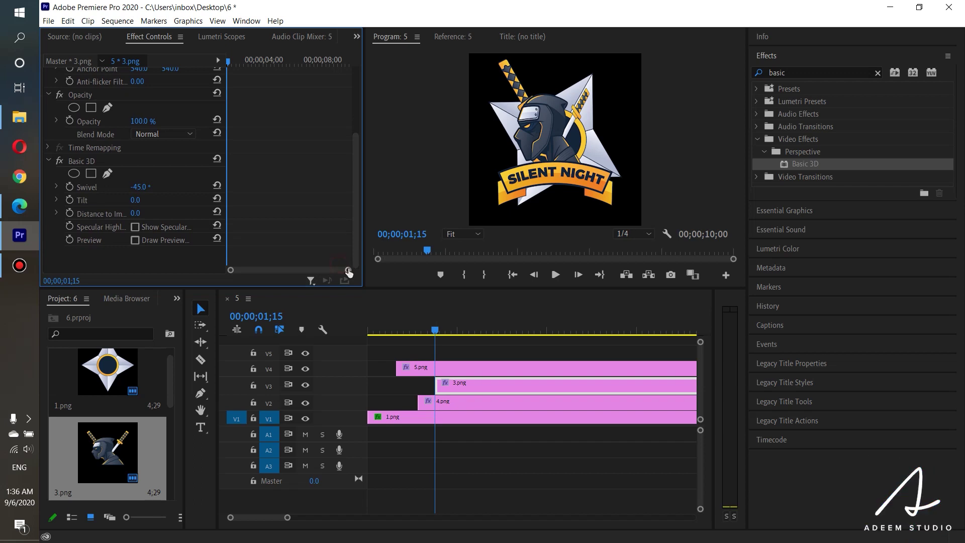
{"action": "left_click", "coordinate": [456, 385]}
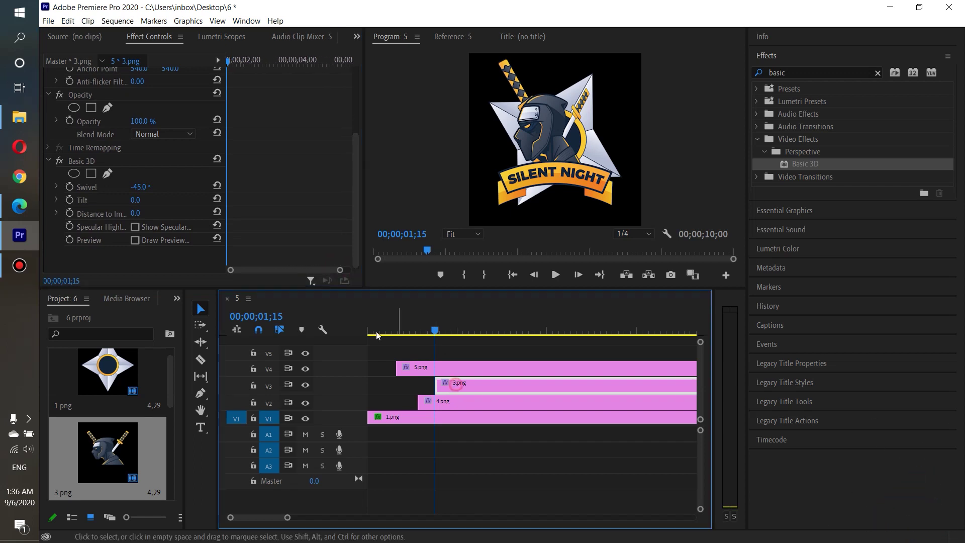
{"action": "left_click", "coordinate": [70, 187]}
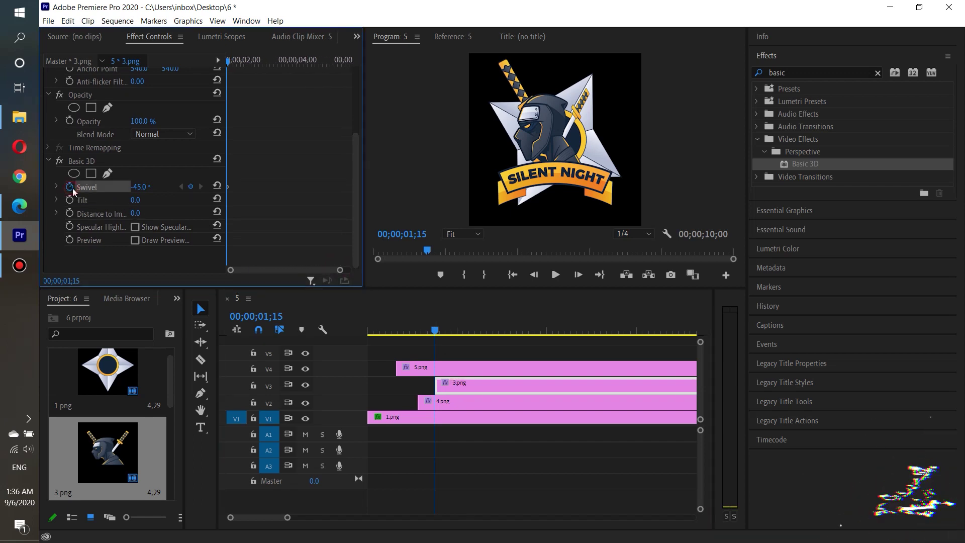
{"action": "left_click_drag", "start_coordinate": [436, 332], "coordinate": [456, 330]}
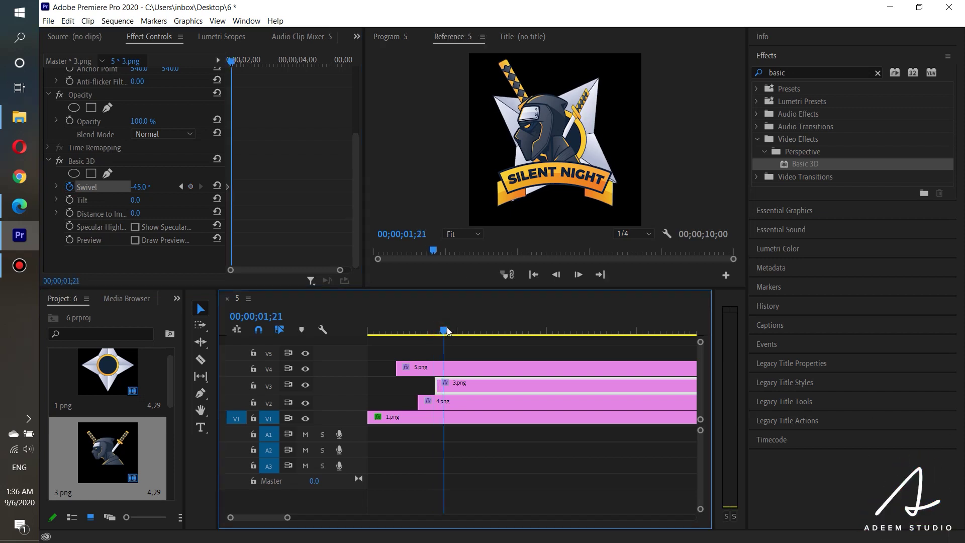
{"action": "left_click", "coordinate": [190, 186]}
{"action": "key", "text": "Escape"}
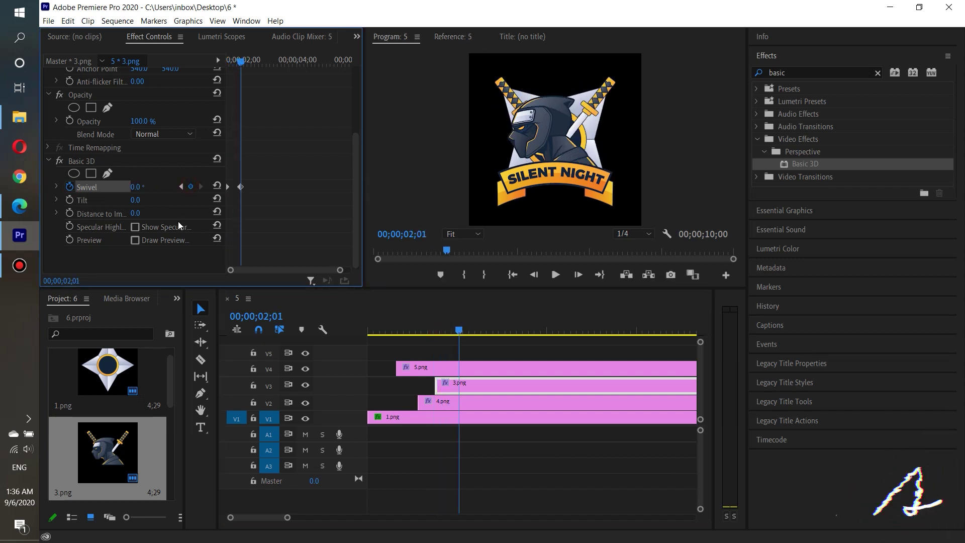
{"action": "scroll", "coordinate": [475, 384], "scroll_direction": "down", "scroll_amount": 2, "text": "alt"}
{"action": "scroll", "coordinate": [475, 385], "scroll_direction": "down", "scroll_amount": 1, "text": "alt"}
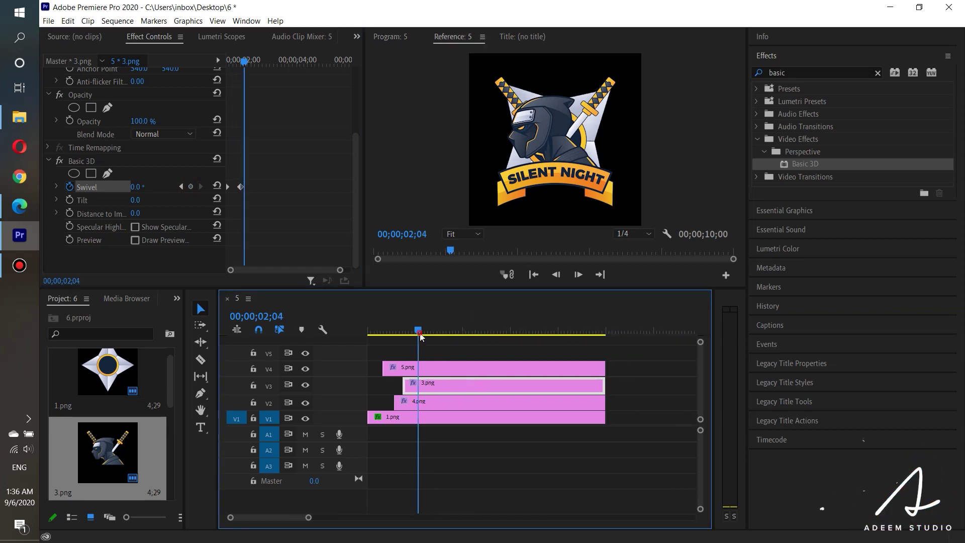
- Rewind to the sequence start and play the logo animation
{"action": "left_click", "coordinate": [355, 326]}
{"action": "key", "text": "Home"}
{"action": "left_click", "coordinate": [557, 275]}
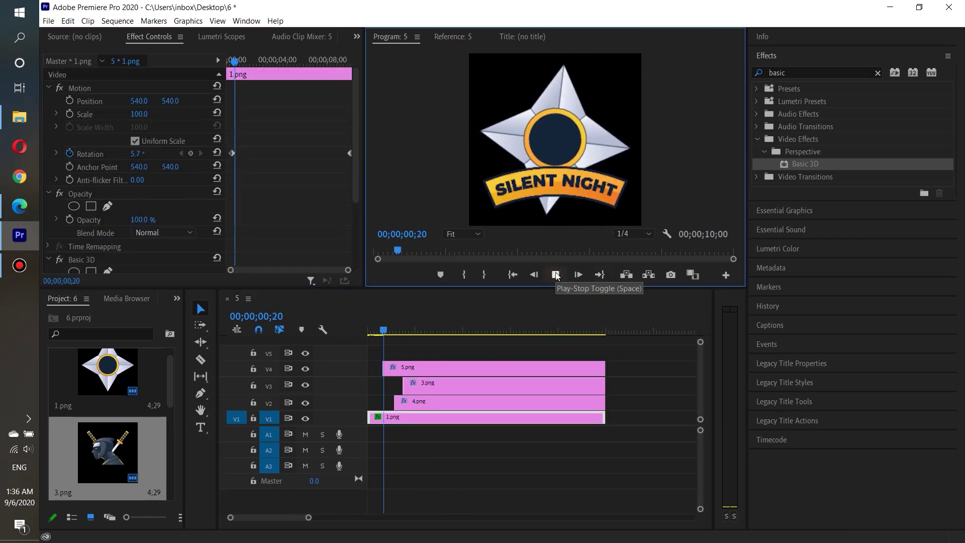
{"action": "left_click", "coordinate": [557, 275]}
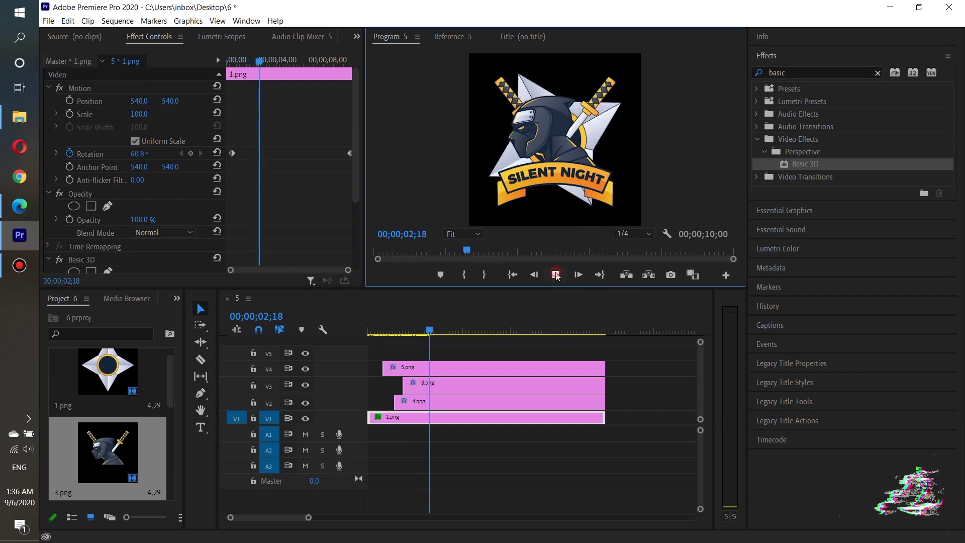
- Move 3.png's final Swivel keyframe slightly earlier in Effect Controls
{"action": "left_click", "coordinate": [452, 37]}
{"action": "left_click", "coordinate": [433, 384]}
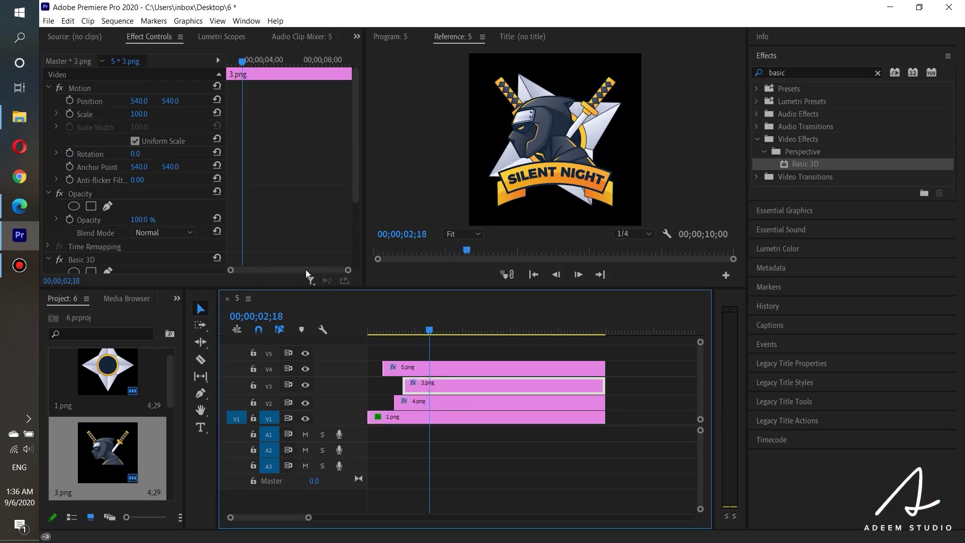
{"action": "left_click_drag", "start_coordinate": [356, 182], "coordinate": [357, 248]}
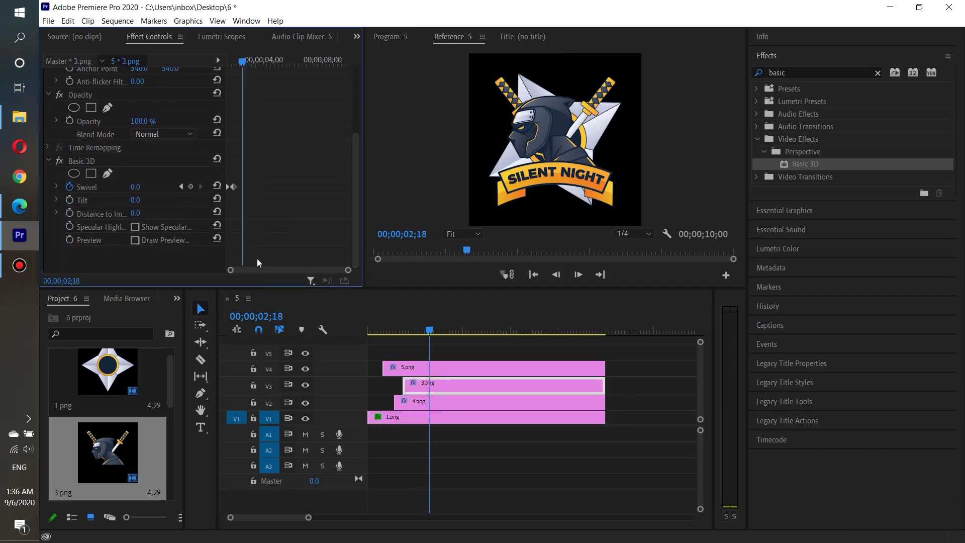
{"action": "left_click_drag", "start_coordinate": [229, 270], "coordinate": [250, 270]}
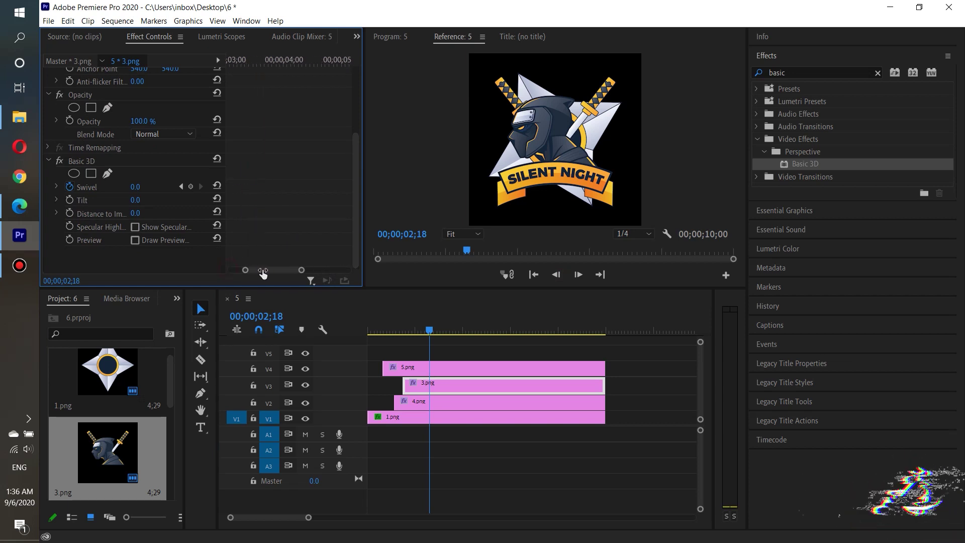
{"action": "mouse_move", "coordinate": [348, 270]}
{"action": "left_mouse_down"}
{"action": "mouse_move", "coordinate": [297, 270]}
{"action": "mouse_move", "coordinate": [306, 271]}
{"action": "left_mouse_up"}
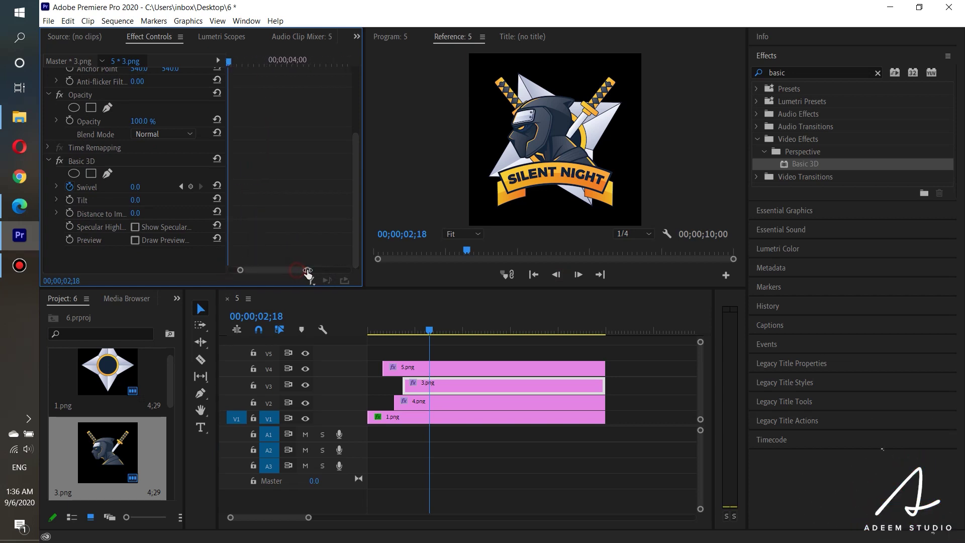
{"action": "left_click_drag", "start_coordinate": [242, 187], "coordinate": [236, 187]}
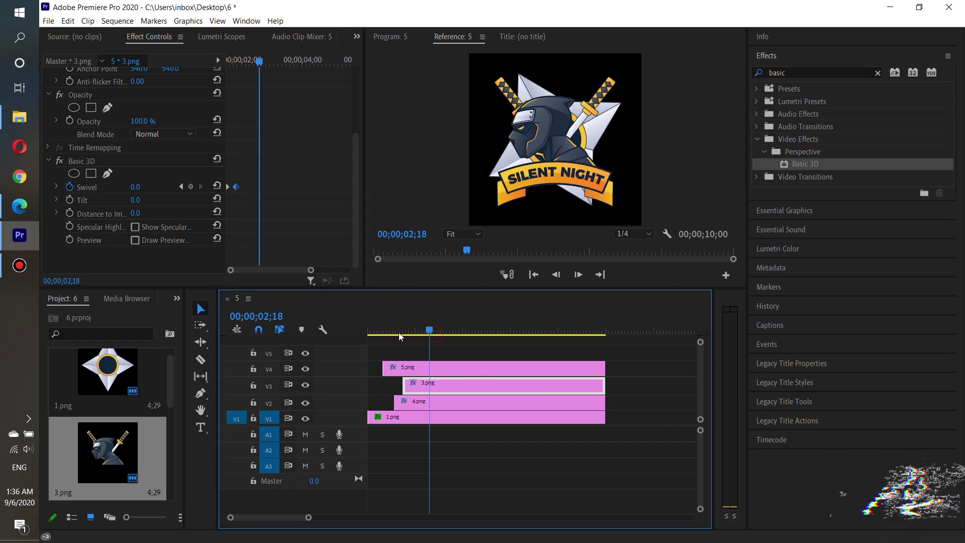
- Replay the animation, save the project, and marquee-select the 5.png and 3.png clips
{"action": "left_click_drag", "start_coordinate": [419, 332], "coordinate": [347, 331]}
{"action": "left_click", "coordinate": [556, 275]}
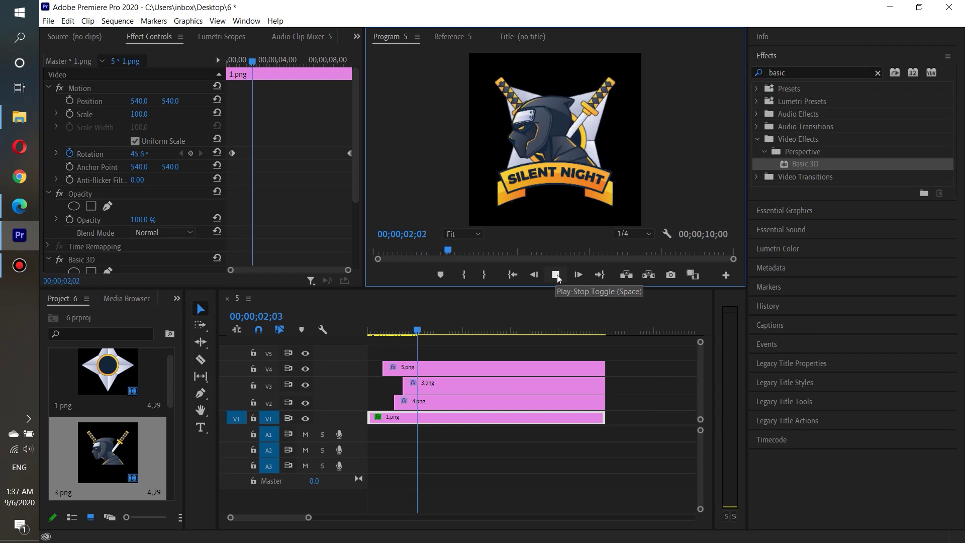
{"action": "left_click", "coordinate": [556, 275]}
{"action": "key", "text": "ctrl+s"}
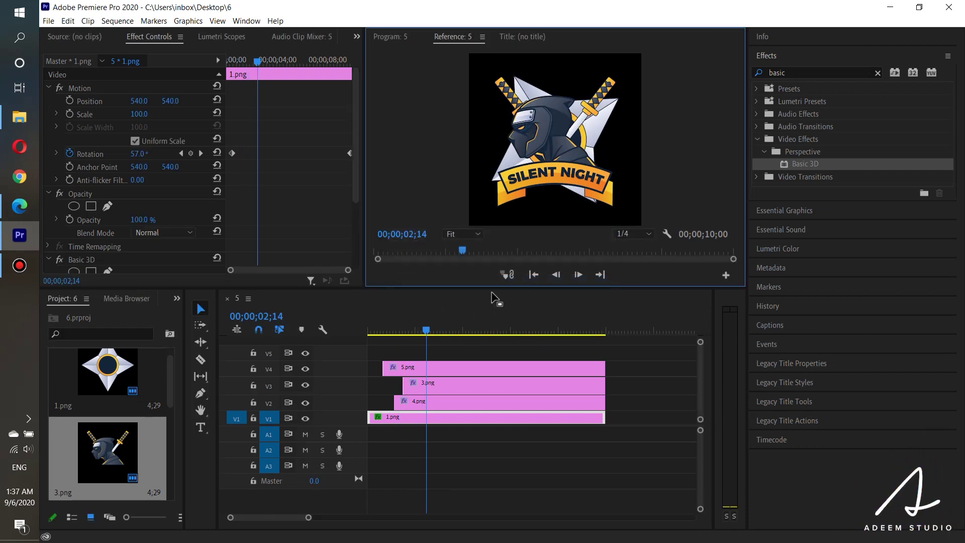
{"action": "left_click_drag", "start_coordinate": [492, 289], "coordinate": [492, 265]}
{"action": "left_click_drag", "start_coordinate": [456, 325], "coordinate": [475, 367]}
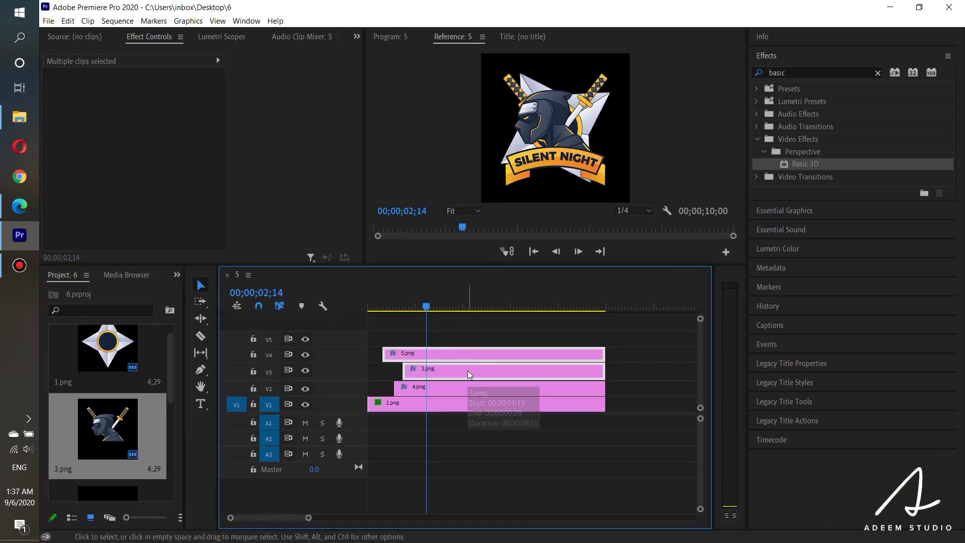
- Move 5.png and 3.png up to V5 and V4, then reopen the '7 side logo' folder
{"action": "left_click_drag", "start_coordinate": [468, 373], "coordinate": [470, 363]}
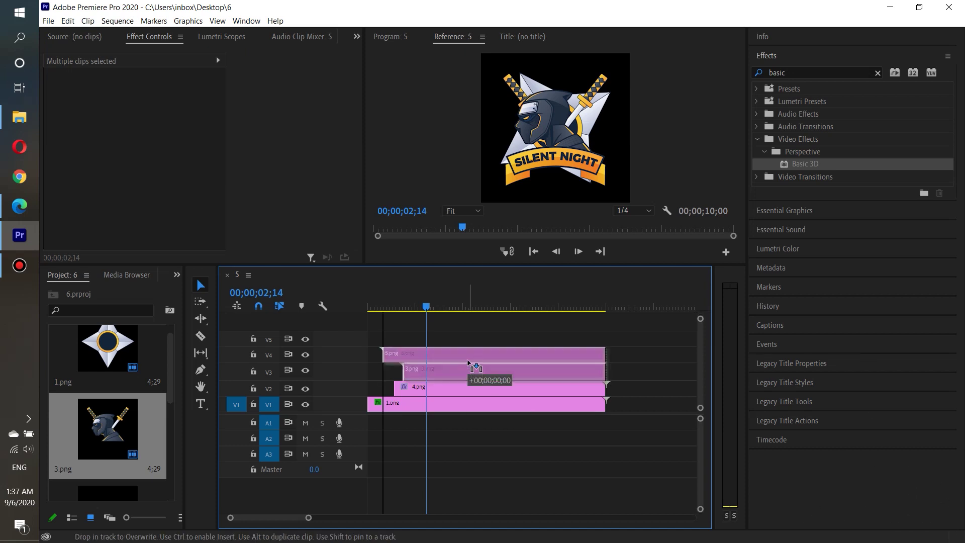
{"action": "left_click", "coordinate": [22, 145]}
{"action": "left_click", "coordinate": [944, 9]}
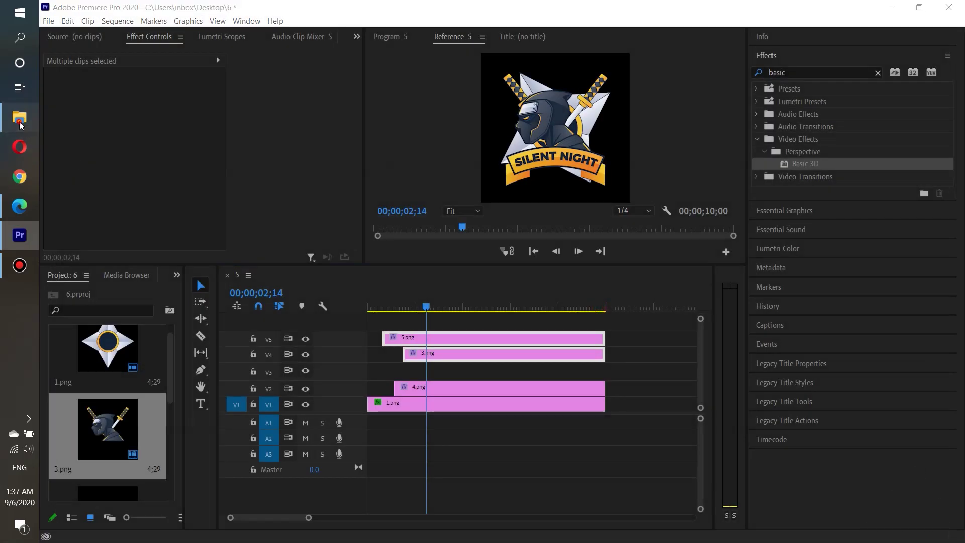
{"action": "left_click", "coordinate": [19, 118]}
{"action": "left_click", "coordinate": [390, 376]}
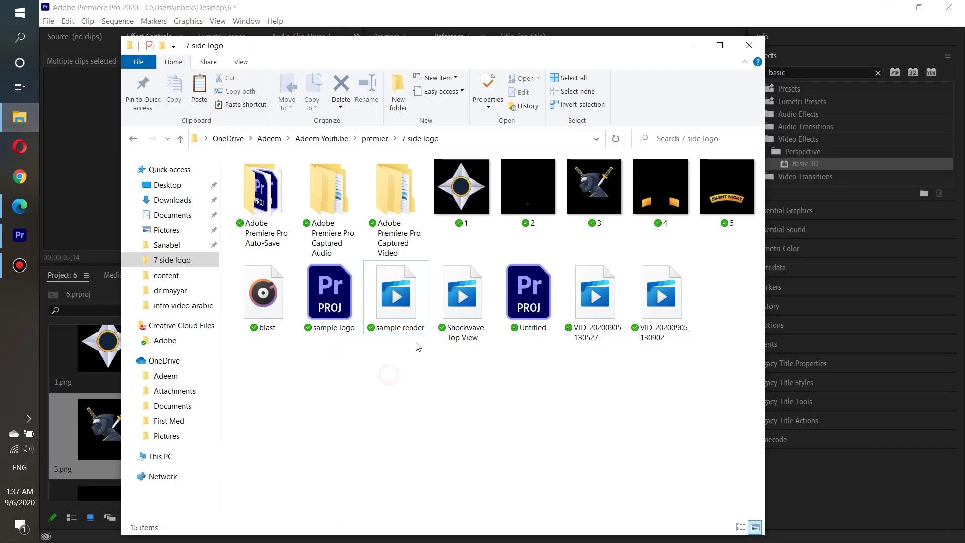
- Drag 'Shockwave Top View.mov' from the 7 side logo folder onto the empty V3 track
{"action": "left_click", "coordinate": [471, 311]}
{"action": "left_click_drag", "start_coordinate": [471, 312], "coordinate": [436, 13]}
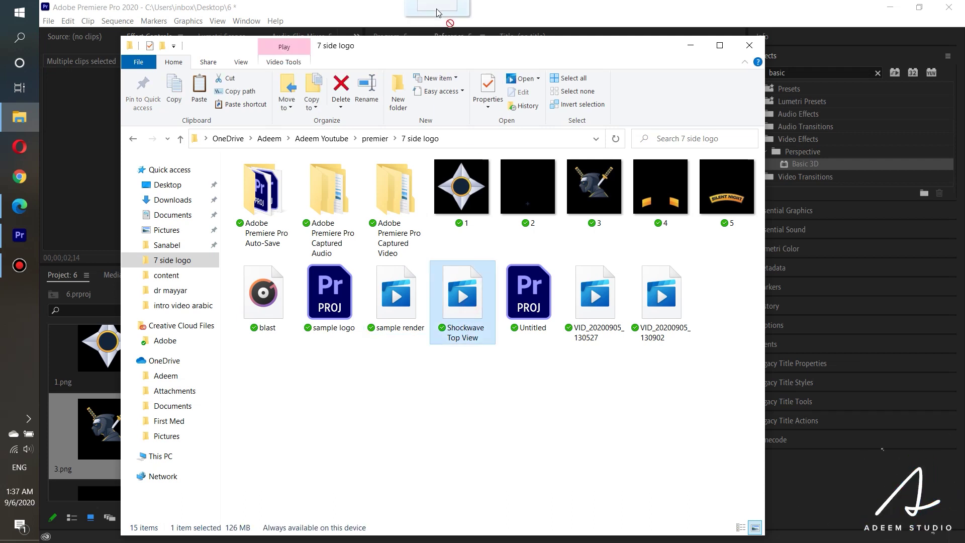
{"action": "mouse_move", "coordinate": [176, 66]}
{"action": "left_mouse_down"}
{"action": "mouse_move", "coordinate": [104, 188]}
{"action": "mouse_move", "coordinate": [19, 235]}
{"action": "mouse_move", "coordinate": [395, 373]}
{"action": "left_mouse_up"}
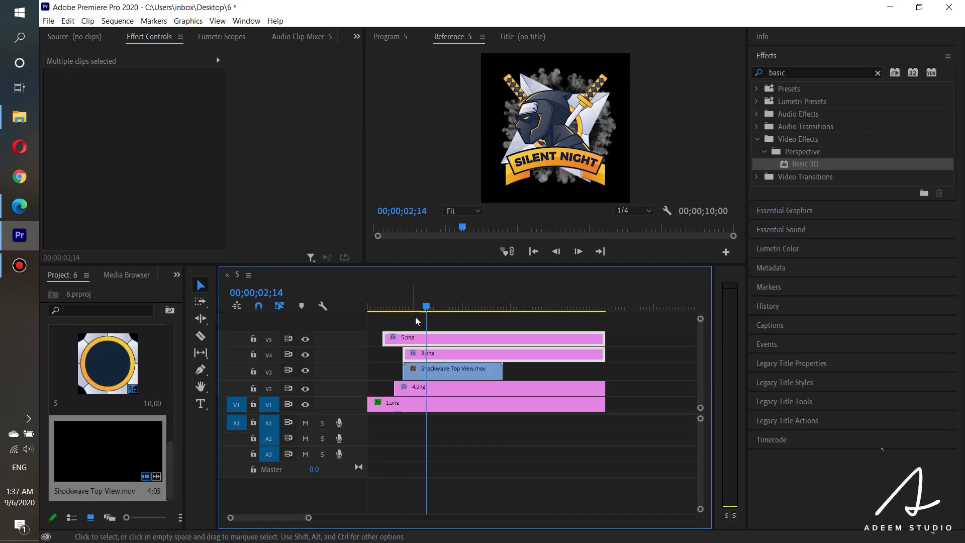
- Play the sequence with the new shockwave clip and enlarge the monitor area to review it
{"action": "left_click", "coordinate": [412, 404]}
{"action": "left_click", "coordinate": [380, 309]}
{"action": "left_click", "coordinate": [556, 252]}
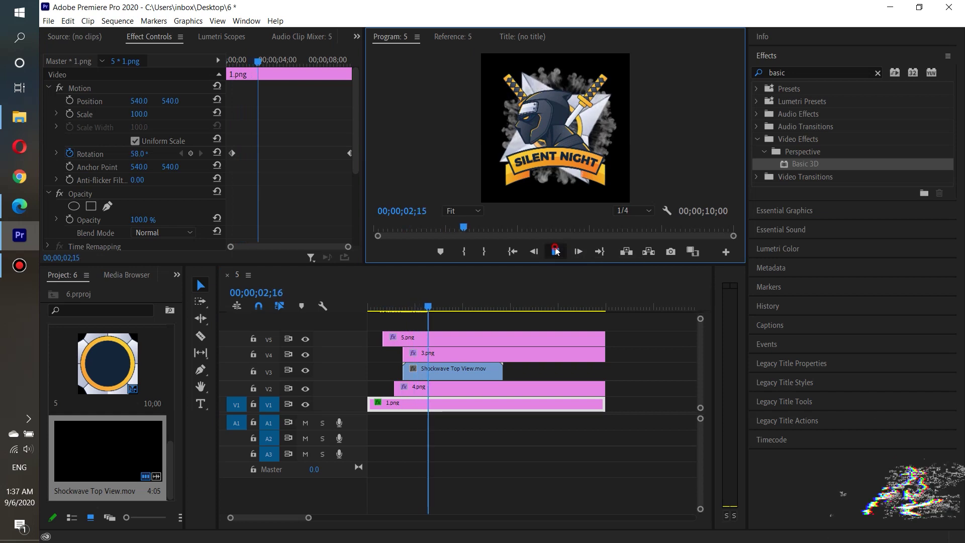
{"action": "left_click", "coordinate": [556, 252]}
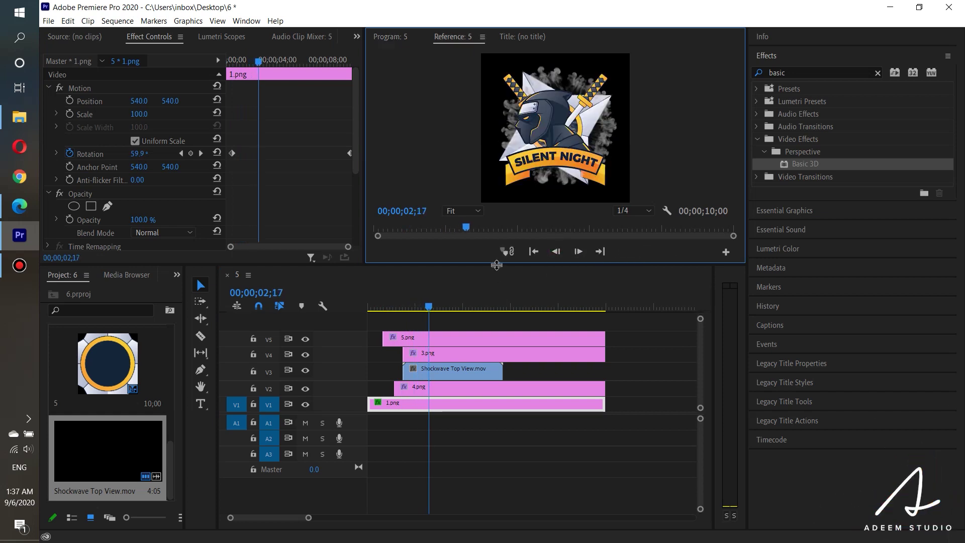
{"action": "left_click_drag", "start_coordinate": [497, 265], "coordinate": [497, 298]}
{"action": "left_click_drag", "start_coordinate": [429, 344], "coordinate": [411, 344]}
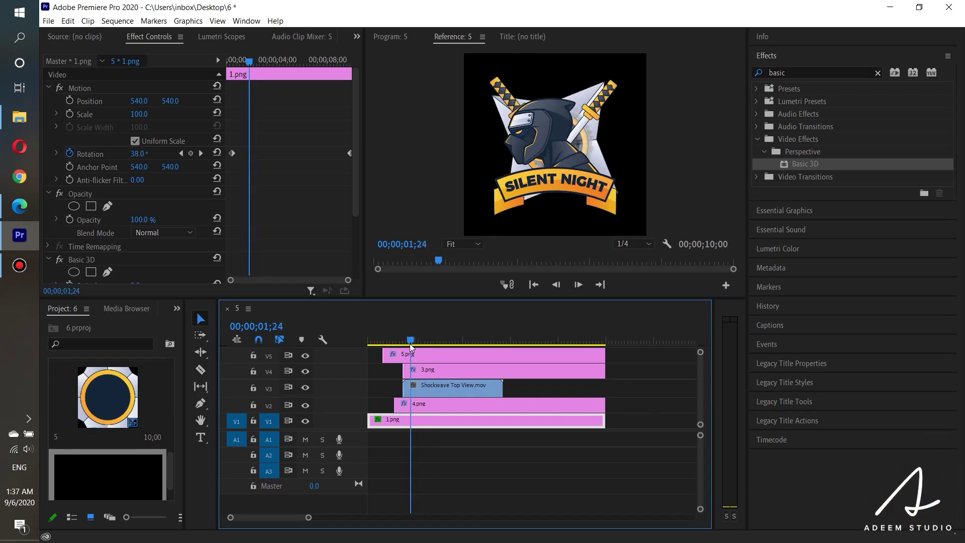
- Slide the Shockwave Top View clip earlier on V3 and preview the smoke burst from 01;07
{"action": "left_click", "coordinate": [429, 390]}
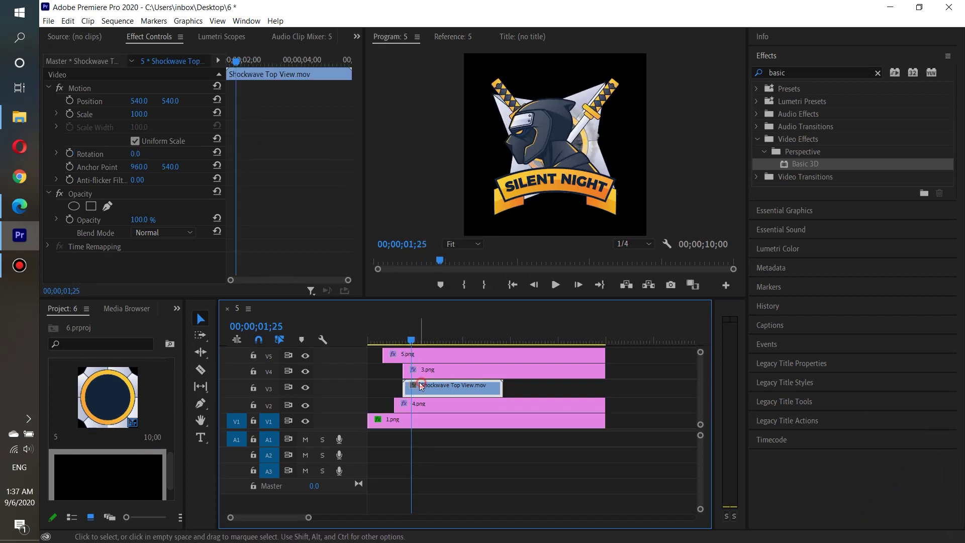
{"action": "key", "text": "backslash"}
{"action": "left_click_drag", "start_coordinate": [436, 392], "coordinate": [445, 393]}
{"action": "left_click", "coordinate": [557, 285]}
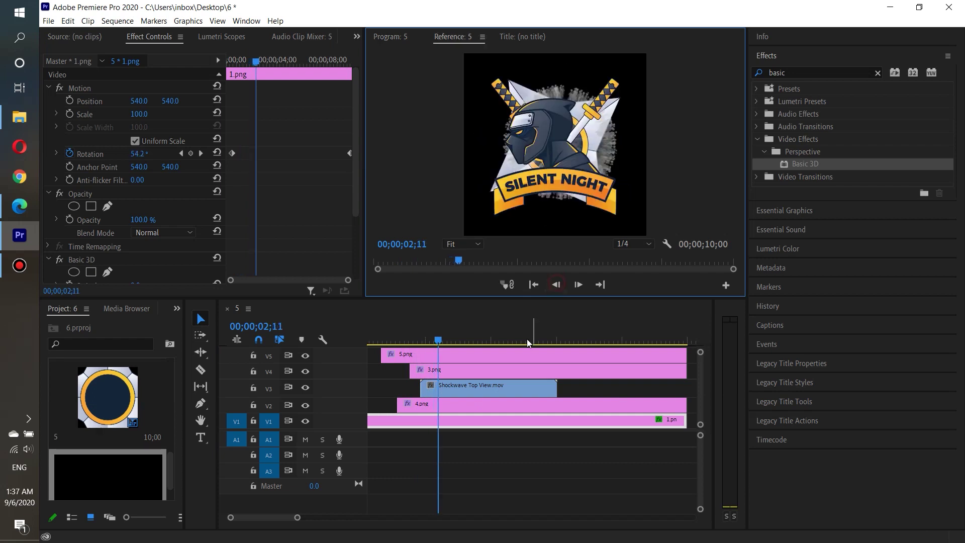
{"action": "mouse_move", "coordinate": [428, 390]}
{"action": "left_mouse_down"}
{"action": "mouse_move", "coordinate": [418, 390]}
{"action": "mouse_move", "coordinate": [426, 391]}
{"action": "left_mouse_up"}
{"action": "left_click", "coordinate": [389, 340]}
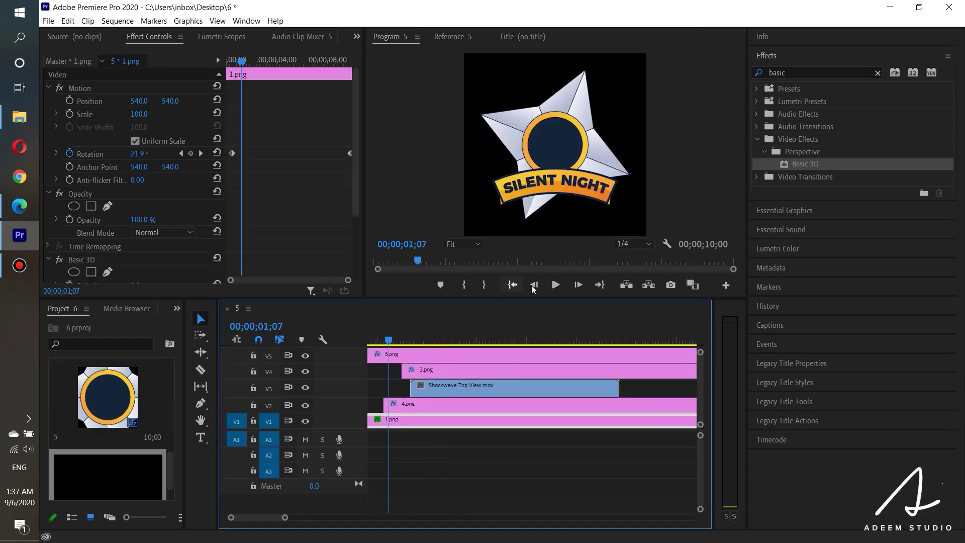
{"action": "left_click", "coordinate": [556, 286]}
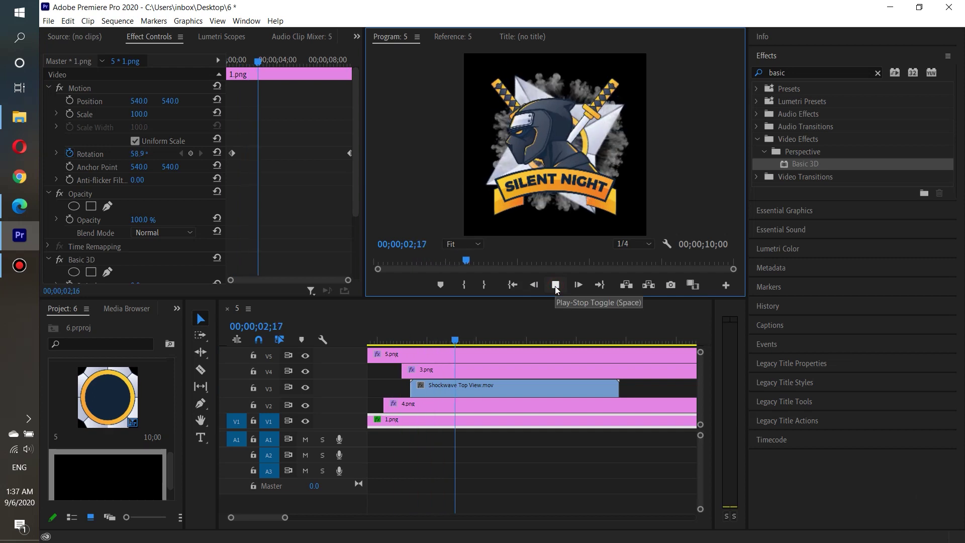
{"action": "left_click", "coordinate": [556, 286]}
{"action": "left_click", "coordinate": [441, 391]}
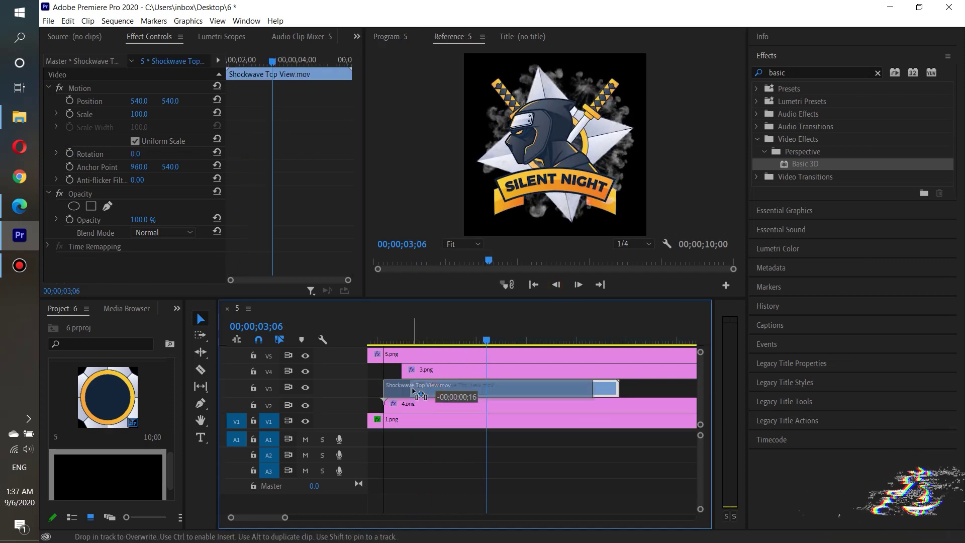
- Zoom the timeline out and bring the playhead back to the sequence start
{"action": "scroll", "coordinate": [421, 387], "scroll_direction": "down", "scroll_amount": 2}
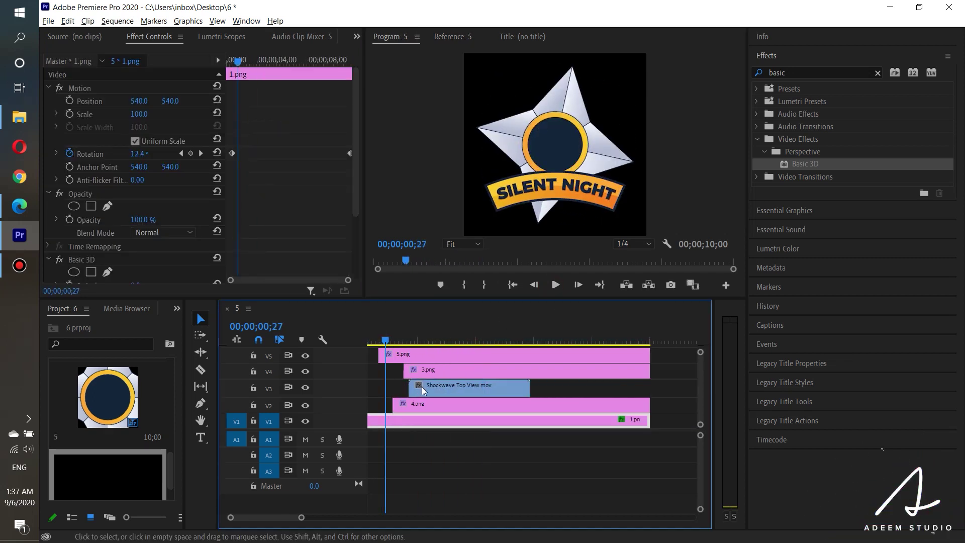
{"action": "scroll", "coordinate": [427, 394], "scroll_direction": "down", "scroll_amount": 2}
{"action": "scroll", "coordinate": [427, 394], "scroll_direction": "down", "scroll_amount": 3}
{"action": "left_click_drag", "start_coordinate": [377, 338], "coordinate": [355, 342]}
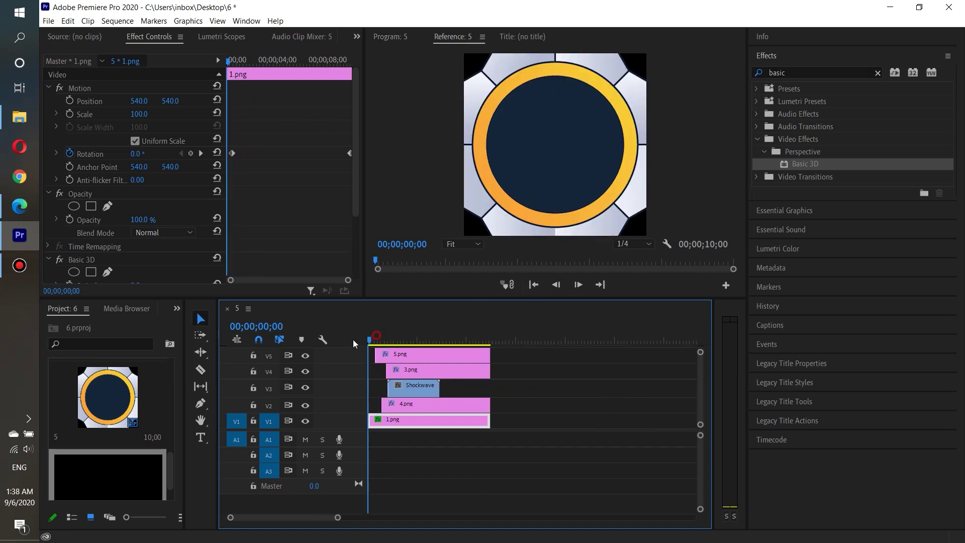
- Shift the Shockwave Top View clip slightly left by setting Position X to 503
{"action": "left_click", "coordinate": [553, 285]}
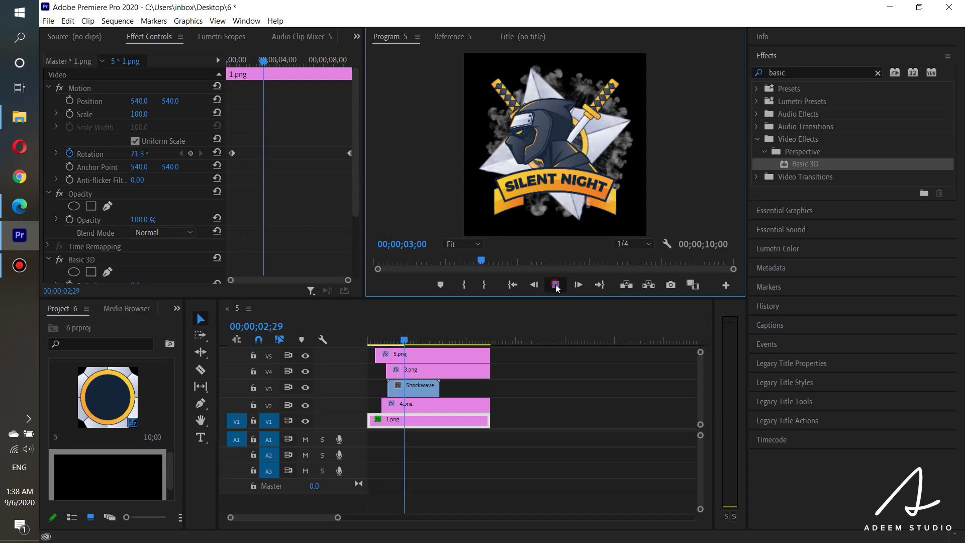
{"action": "left_click", "coordinate": [556, 284]}
{"action": "left_click", "coordinate": [416, 391]}
{"action": "left_click_drag", "start_coordinate": [137, 101], "coordinate": [136, 101]}
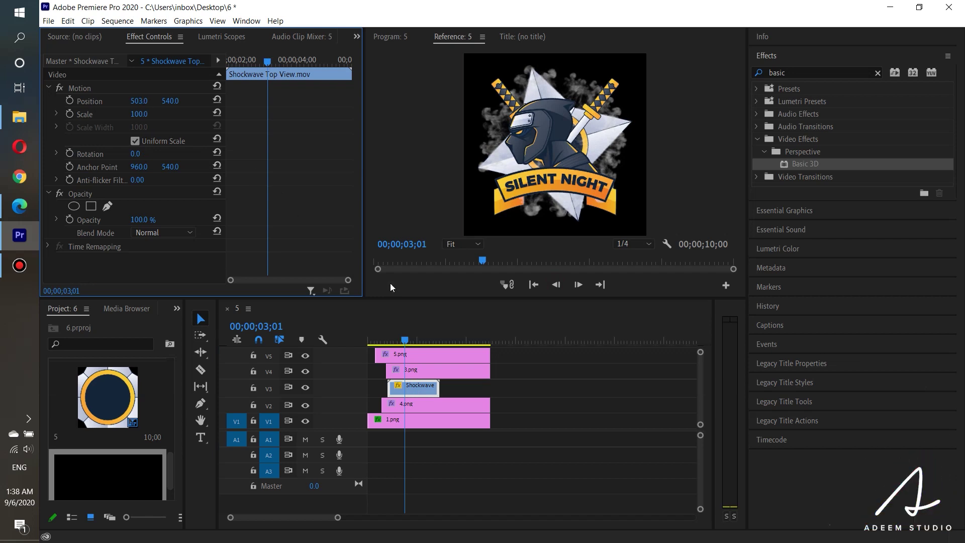
- Replay the logo animation from the start to check the shifted shockwave
{"action": "left_click_drag", "start_coordinate": [411, 341], "coordinate": [350, 331]}
{"action": "left_click", "coordinate": [555, 285]}
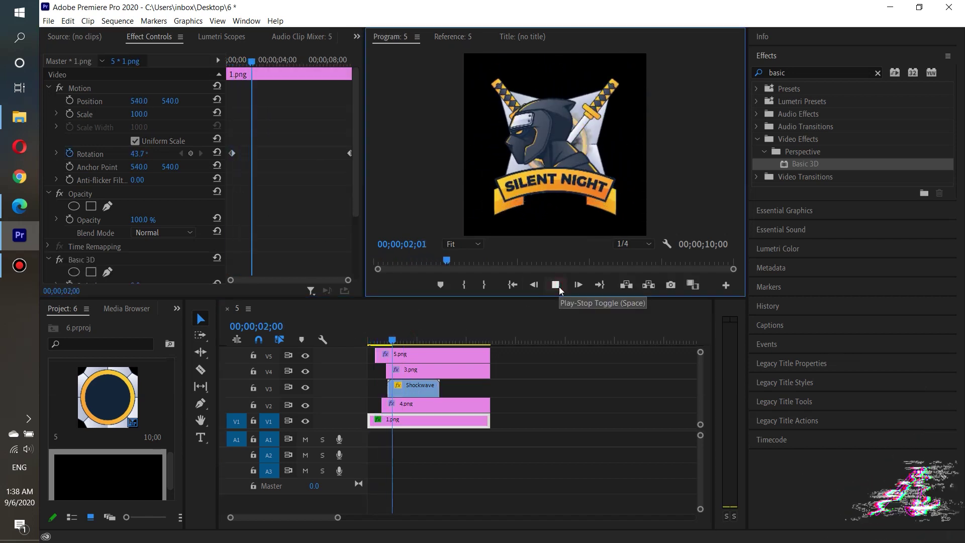
{"action": "left_click", "coordinate": [557, 285]}
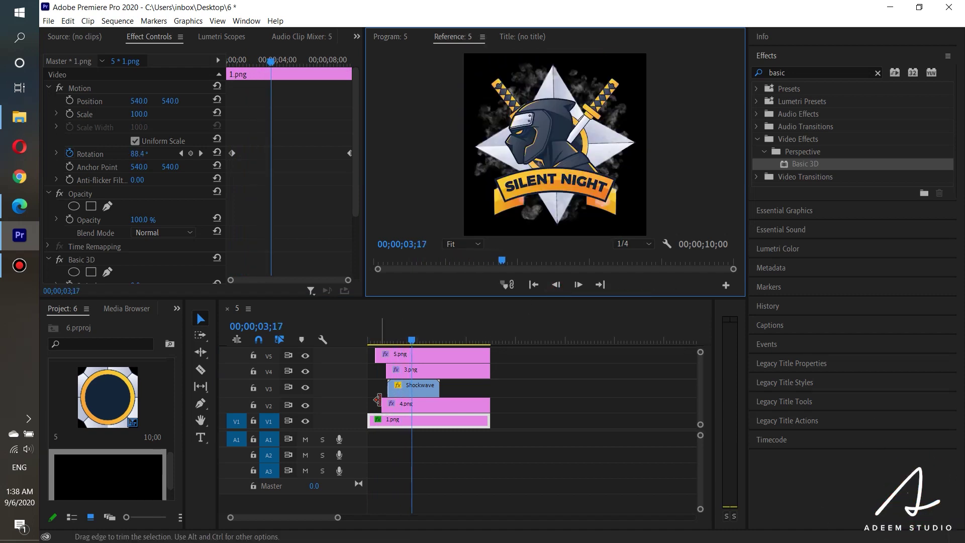
{"action": "scroll", "coordinate": [417, 385], "scroll_direction": "up", "scroll_amount": 2}
{"action": "scroll", "coordinate": [414, 385], "scroll_direction": "up", "scroll_amount": 2}
- Move the Shockwave clip two frames earlier on V3 and preview again from the beginning
{"action": "left_click_drag", "start_coordinate": [452, 389], "coordinate": [412, 390]}
{"action": "scroll", "coordinate": [455, 387], "scroll_direction": "down", "scroll_amount": 2}
{"action": "scroll", "coordinate": [438, 362], "scroll_direction": "down", "scroll_amount": 1}
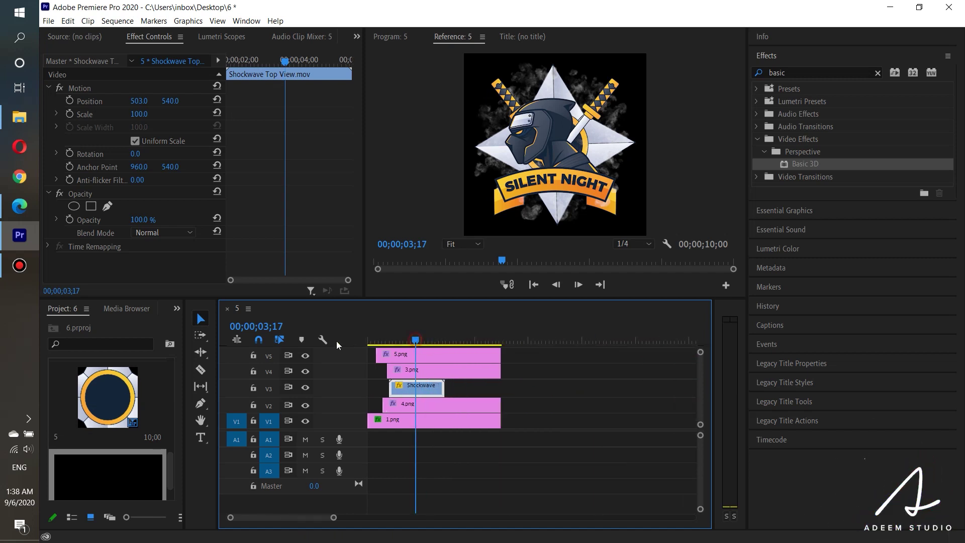
{"action": "left_click", "coordinate": [368, 342]}
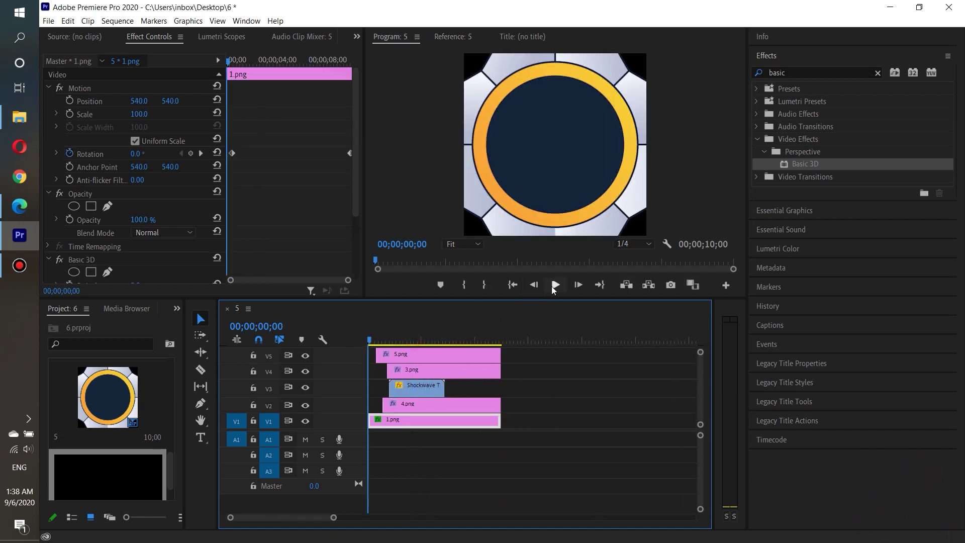
{"action": "left_click", "coordinate": [555, 286]}
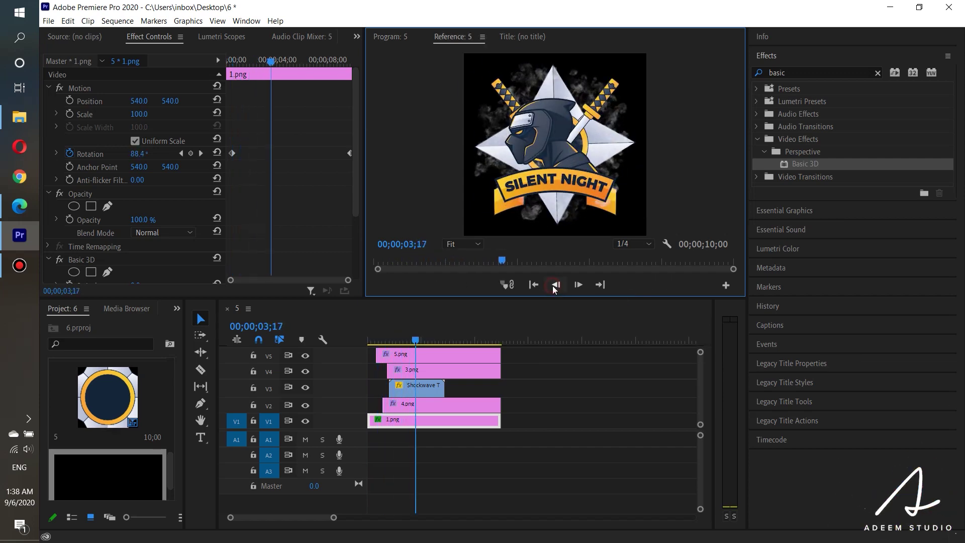
- Bring blast.wav from the logo assets folder onto audio track A1
{"action": "left_click", "coordinate": [19, 117]}
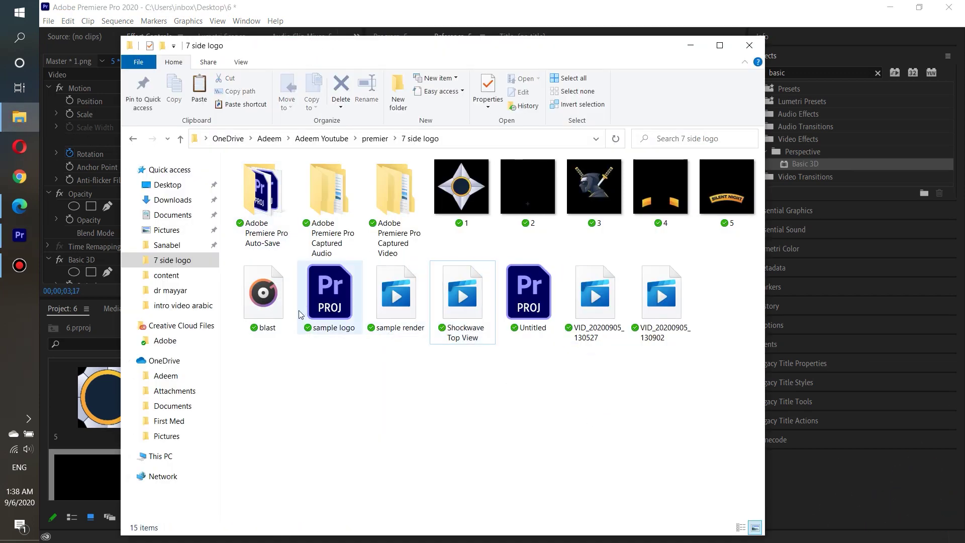
{"action": "left_click", "coordinate": [270, 307]}
{"action": "mouse_move", "coordinate": [270, 306]}
{"action": "left_mouse_down"}
{"action": "mouse_move", "coordinate": [348, 430]}
{"action": "mouse_move", "coordinate": [374, 442]}
{"action": "mouse_move", "coordinate": [387, 434]}
{"action": "left_mouse_up"}
{"action": "left_click", "coordinate": [413, 336]}
- Zoom in on the timeline, shift blast.wav slightly later and play to hear its timing
{"action": "left_click", "coordinate": [379, 337]}
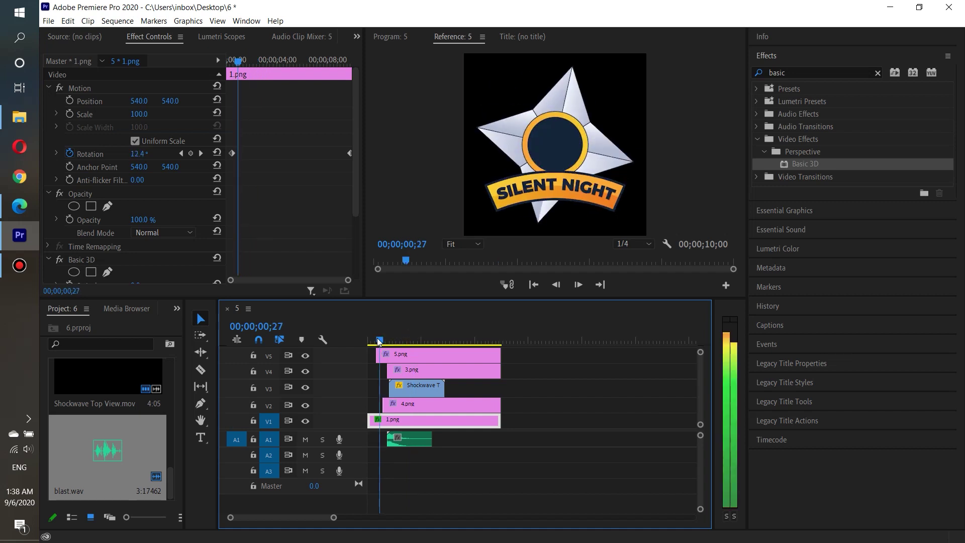
{"action": "key", "text": "="}
{"action": "left_click_drag", "start_coordinate": [414, 447], "coordinate": [418, 448]}
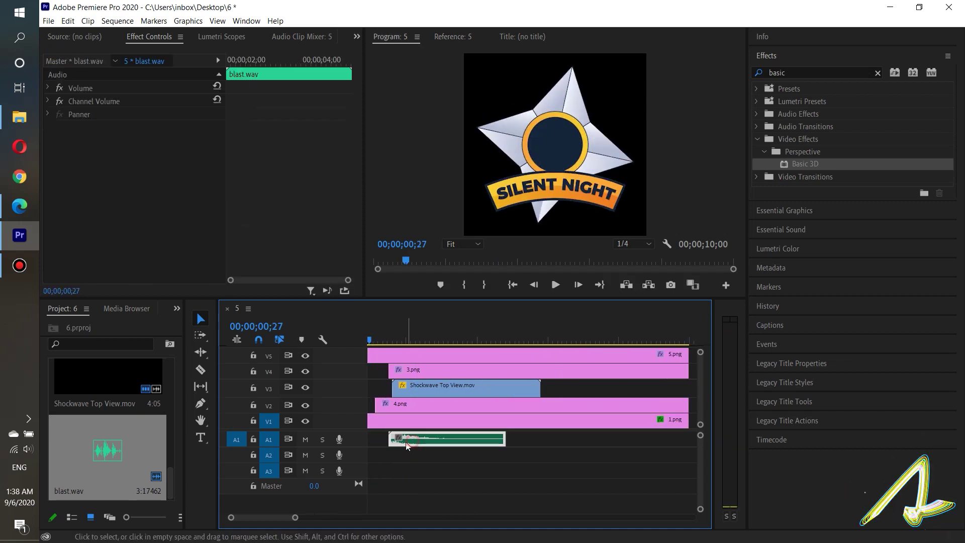
{"action": "left_click", "coordinate": [556, 284]}
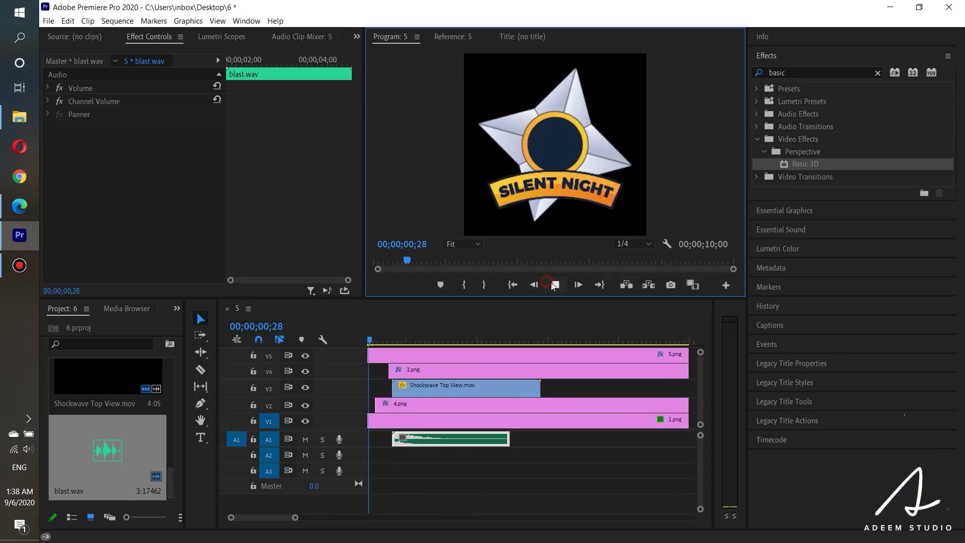
- Move blast.wav further right to match the logo reveal, preview, then return to the start
{"action": "scroll", "coordinate": [430, 451], "scroll_direction": "up", "scroll_amount": 1}
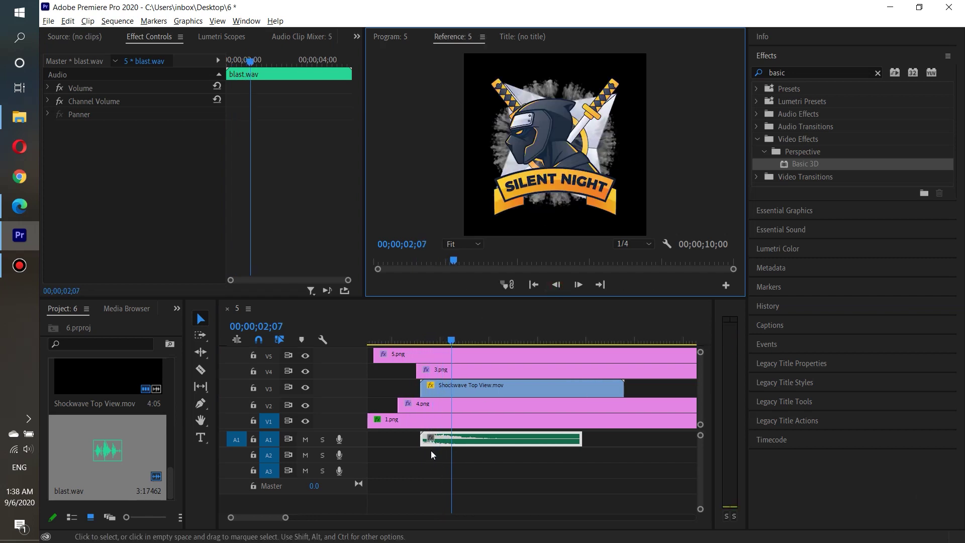
{"action": "left_click_drag", "start_coordinate": [436, 442], "coordinate": [453, 442]}
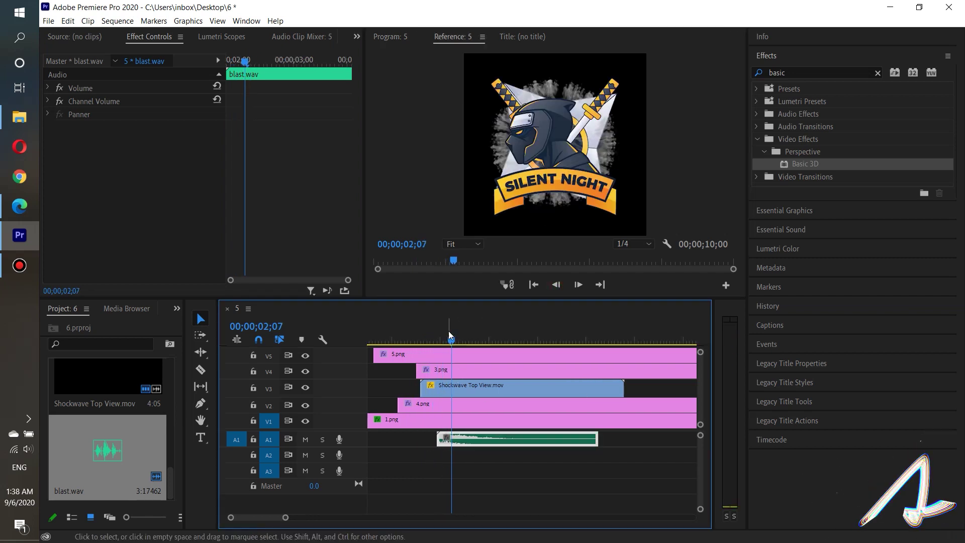
{"action": "left_click", "coordinate": [409, 336]}
{"action": "left_click", "coordinate": [556, 285]}
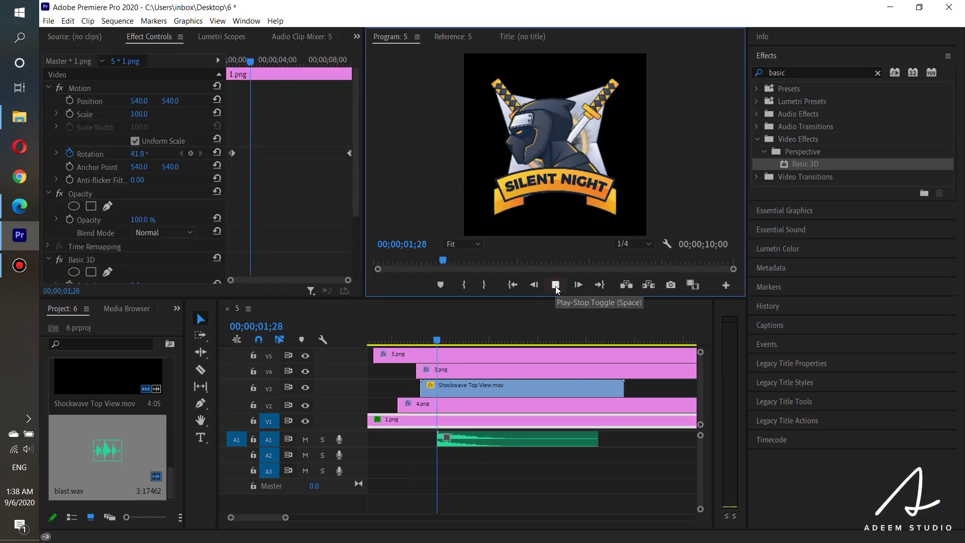
{"action": "scroll", "coordinate": [536, 378], "scroll_direction": "down", "scroll_amount": 3}
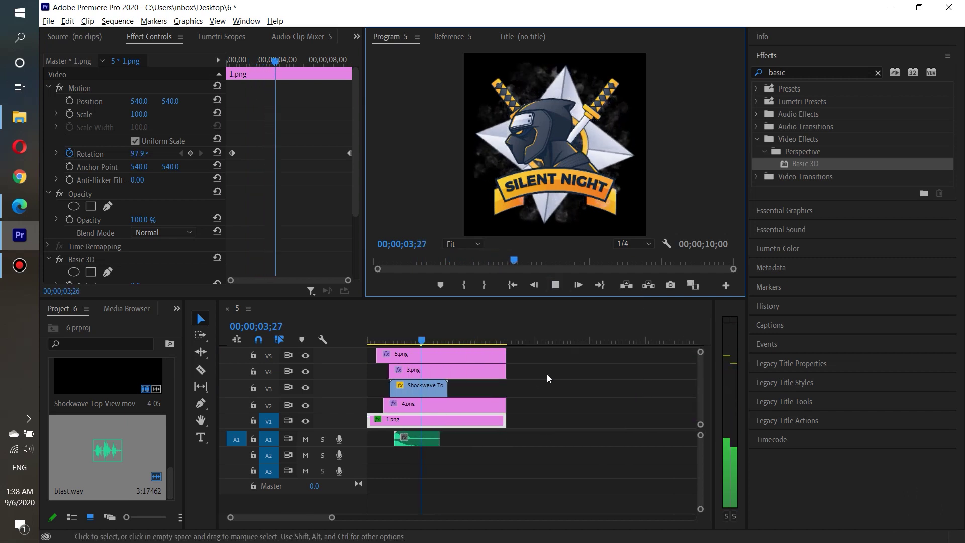
{"action": "left_click", "coordinate": [422, 338]}
{"action": "key", "text": "Home"}
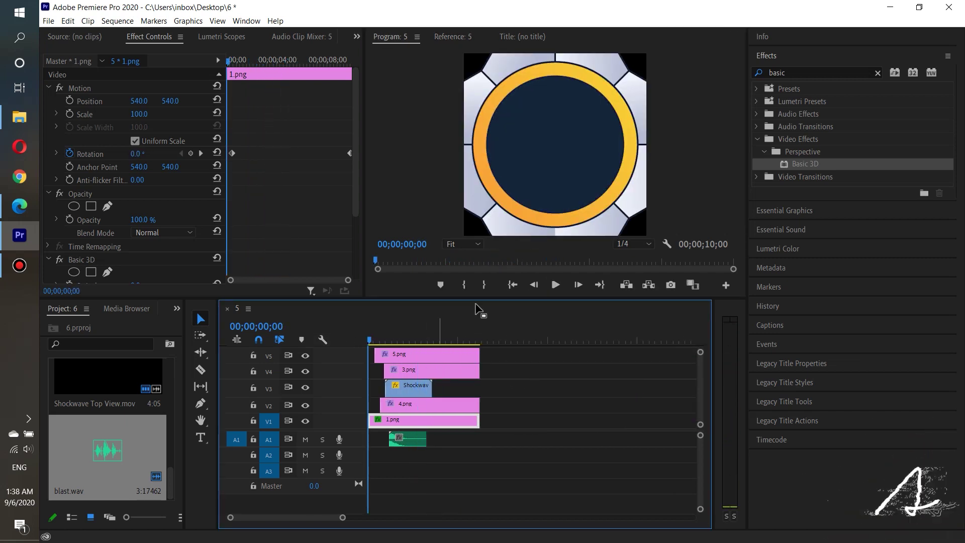
- Preview the sequence and marquee-select all the stacked logo and shockwave clips
{"action": "left_click", "coordinate": [564, 284]}
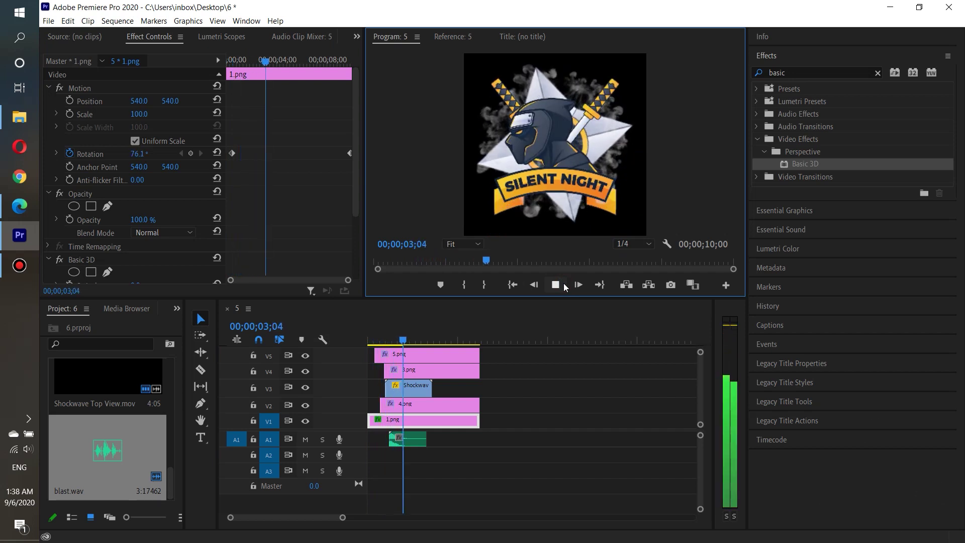
{"action": "left_click", "coordinate": [563, 284]}
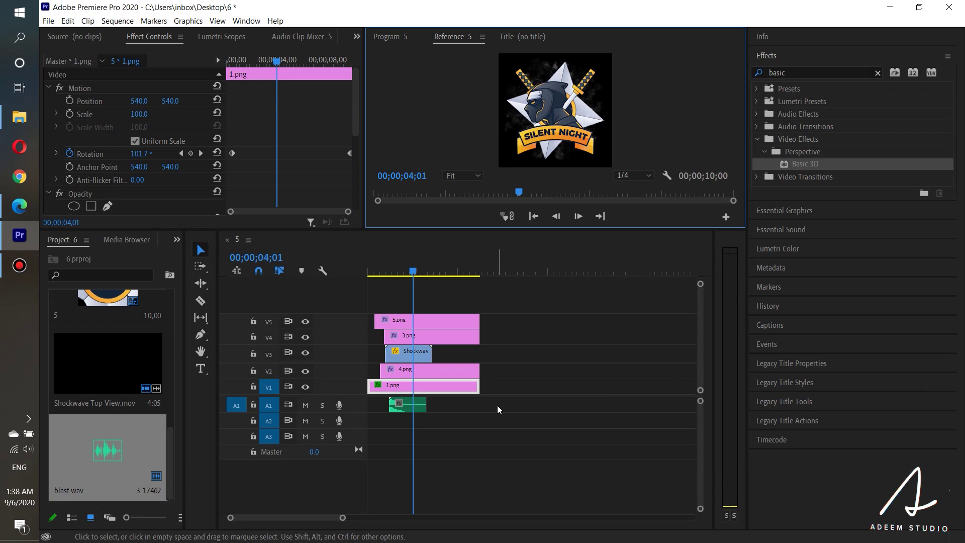
{"action": "left_click_drag", "start_coordinate": [502, 410], "coordinate": [370, 297]}
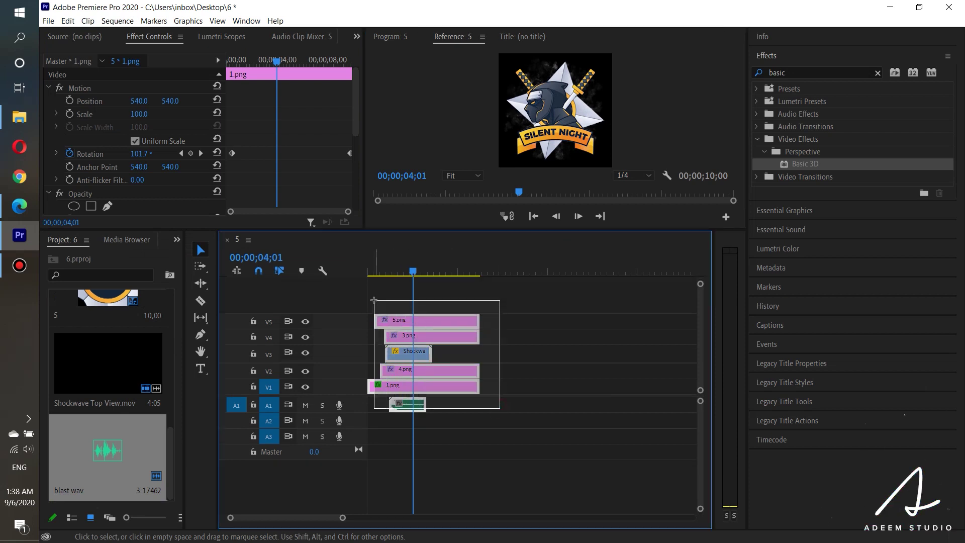
{"action": "left_click", "coordinate": [525, 345]}
{"action": "left_click_drag", "start_coordinate": [460, 301], "coordinate": [481, 418]}
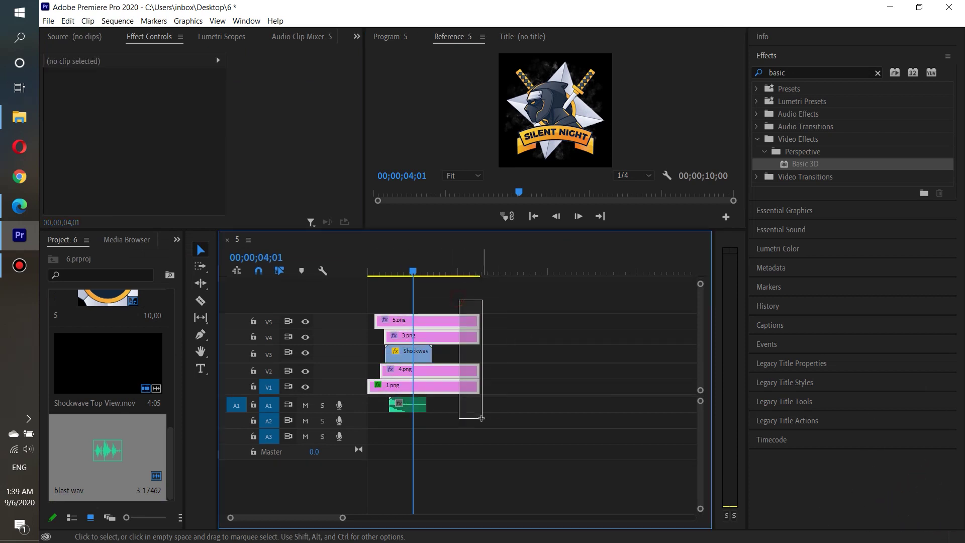
- Trim the clip ends back by 2;04 to end at 00;00;07;08, then reselect them for the context menu
{"action": "left_click_drag", "start_coordinate": [413, 272], "coordinate": [460, 265]}
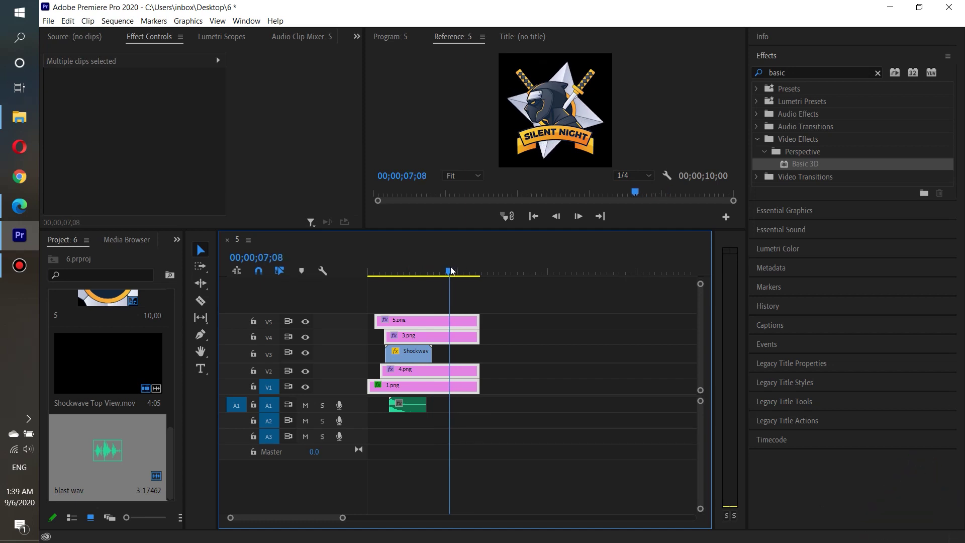
{"action": "left_click_drag", "start_coordinate": [479, 321], "coordinate": [449, 320]}
{"action": "left_click_drag", "start_coordinate": [503, 437], "coordinate": [392, 301]}
{"action": "right_click", "coordinate": [412, 344]}
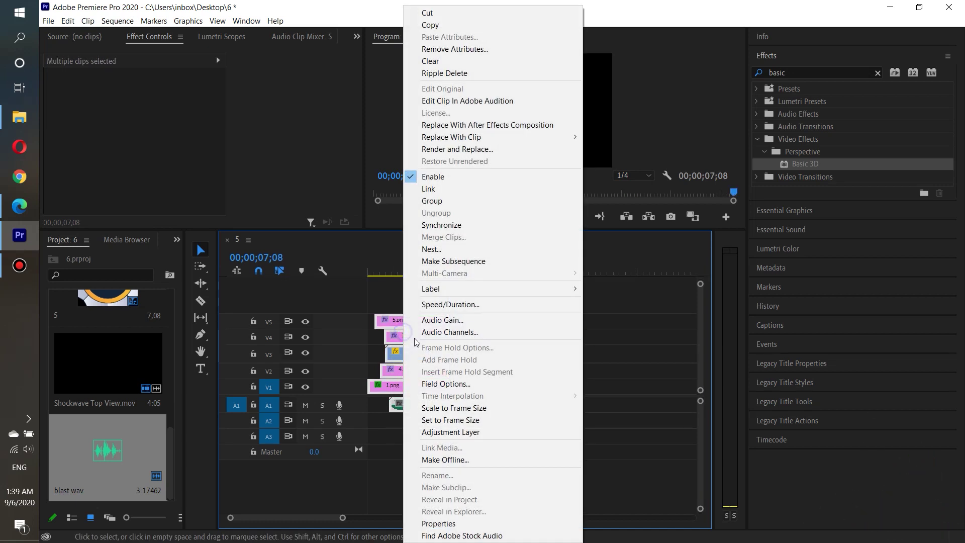
- Nest the selected clips as Nested Sequence 01
{"action": "left_click", "coordinate": [431, 249]}
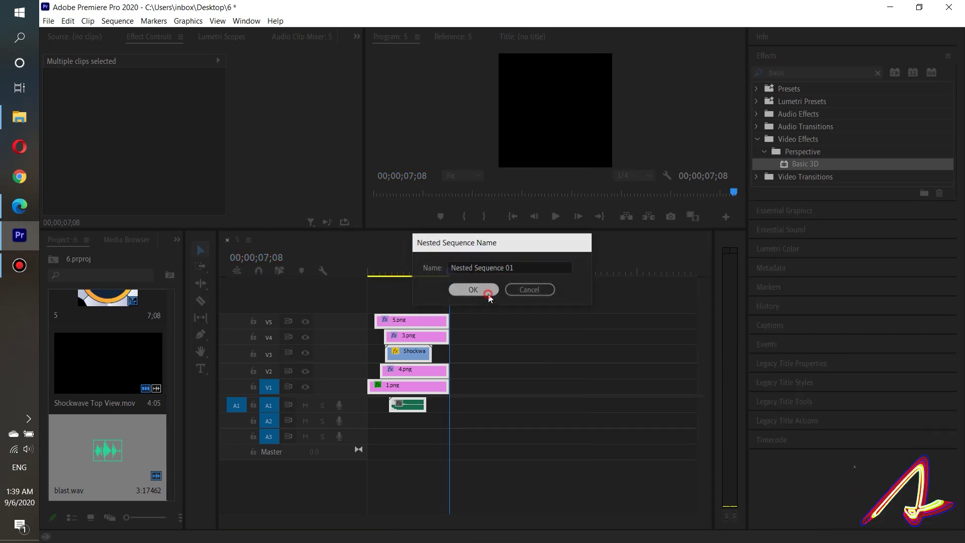
{"action": "left_click", "coordinate": [483, 291]}
{"action": "left_click", "coordinate": [433, 387]}
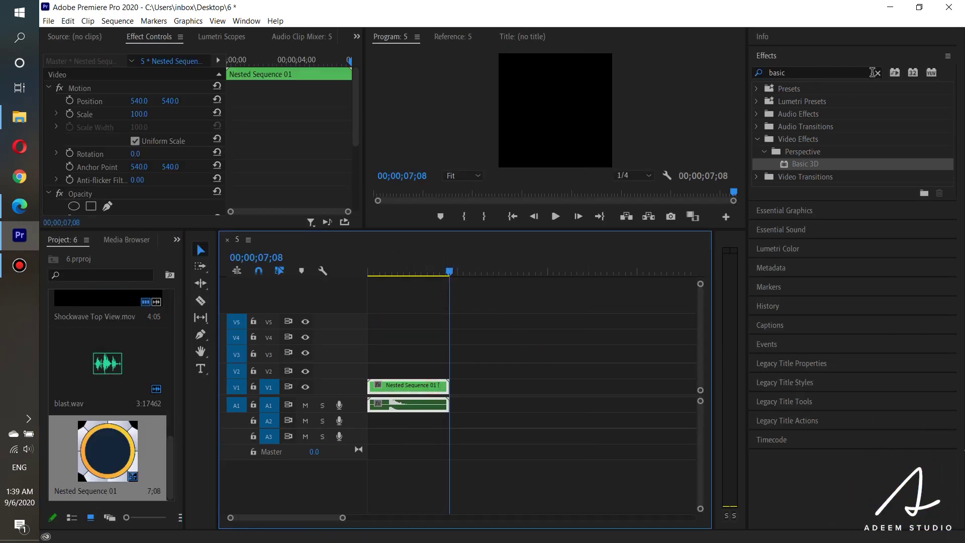
- Apply the Whip transition to the nested clip's end and play it back in a taller monitor
{"action": "left_click", "coordinate": [875, 73]}
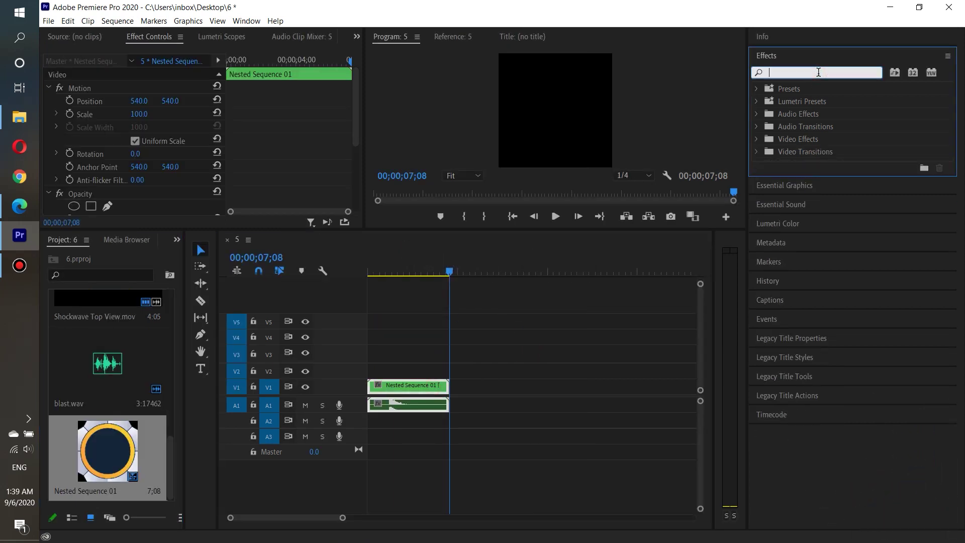
{"action": "type", "text": "s"}
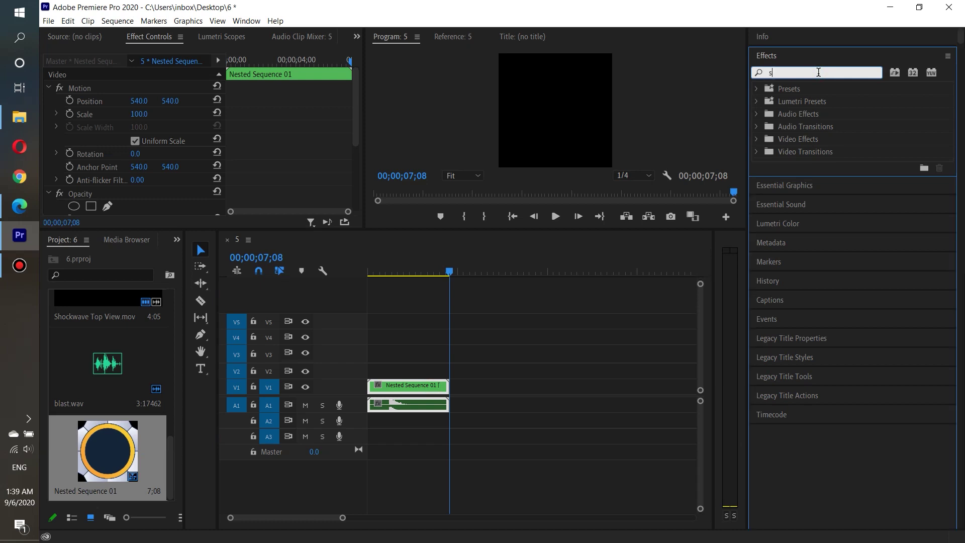
{"action": "type", "text": "lide"}
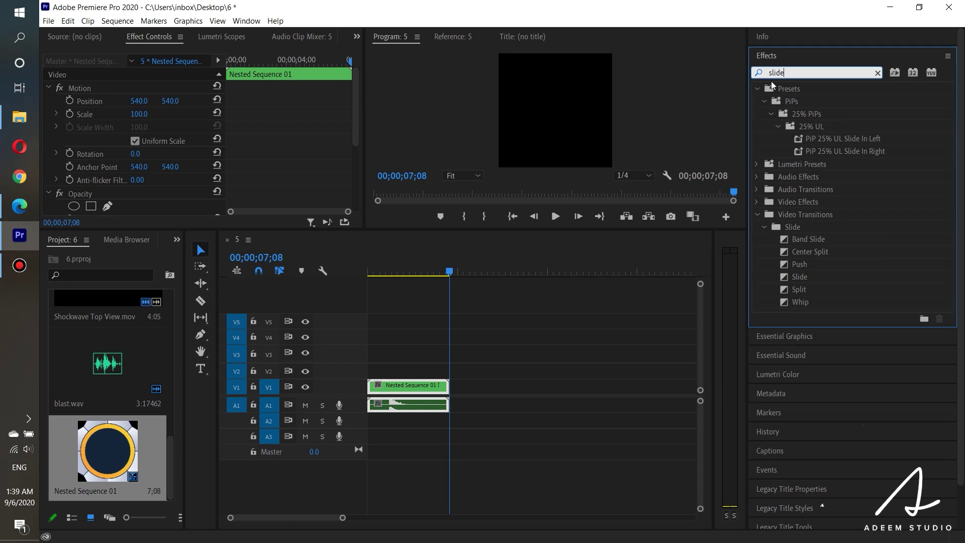
{"action": "key", "text": "BackSpace"}
{"action": "type", "text": "whip"}
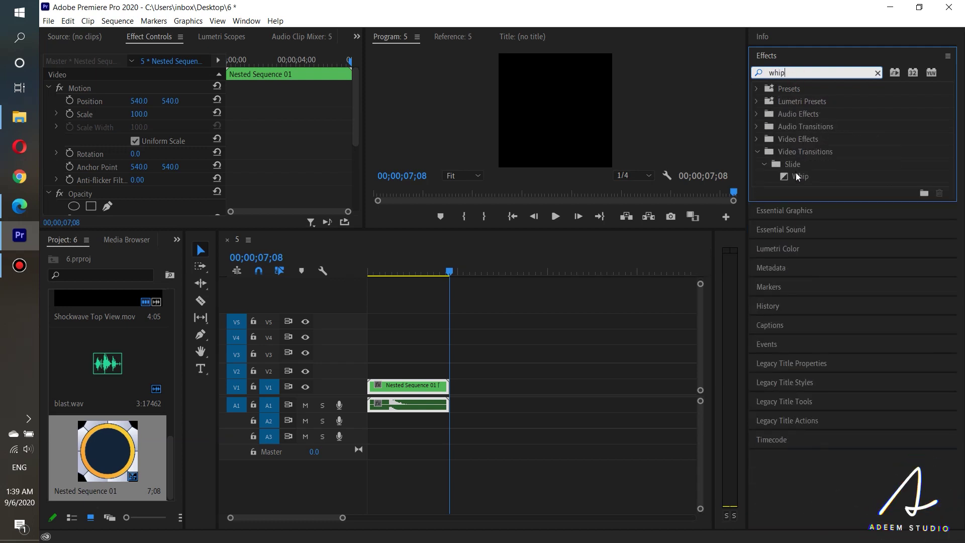
{"action": "left_click", "coordinate": [797, 176]}
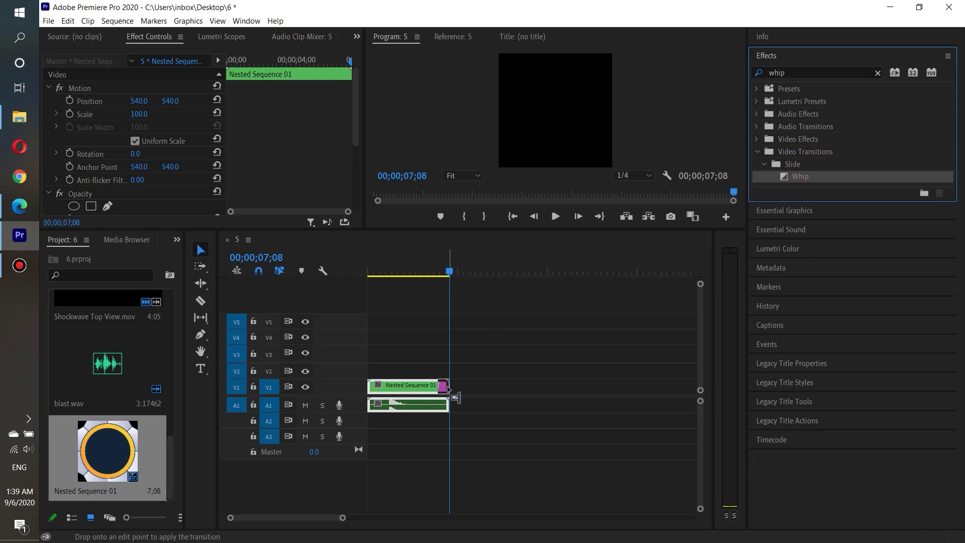
{"action": "left_click_drag", "start_coordinate": [450, 272], "coordinate": [369, 272]}
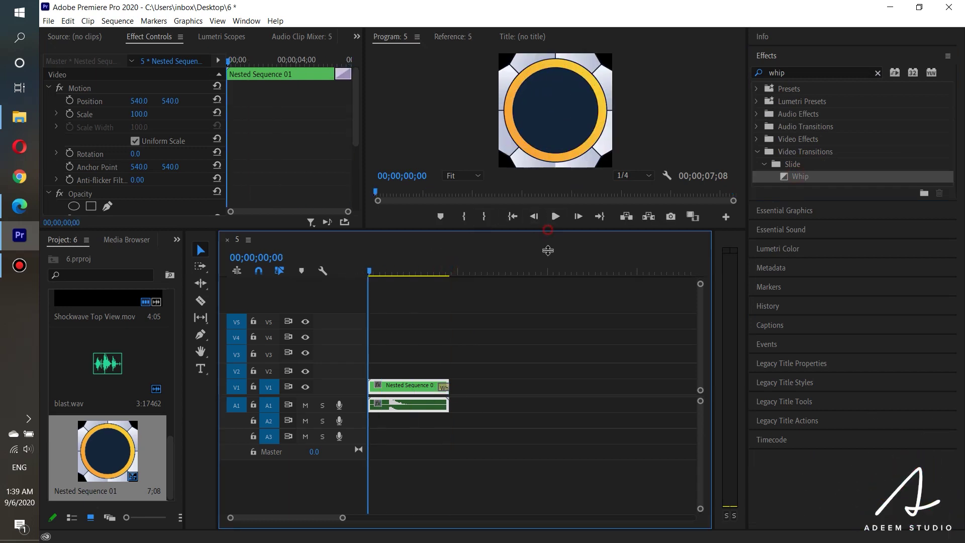
{"action": "left_click_drag", "start_coordinate": [548, 231], "coordinate": [549, 308]}
{"action": "left_click", "coordinate": [555, 294]}
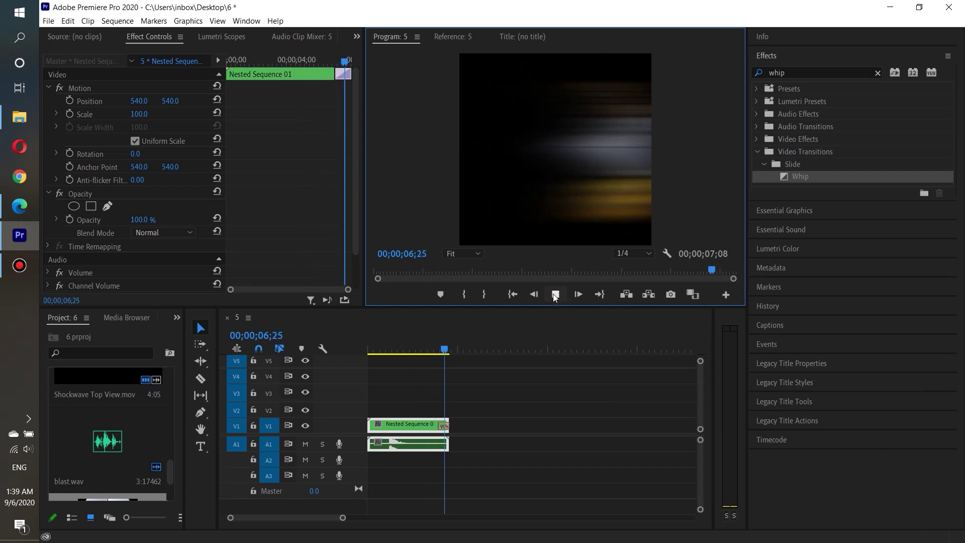
- Stop playback, save project 6 with Ctrl+S, and close all projects
{"action": "left_click", "coordinate": [555, 297]}
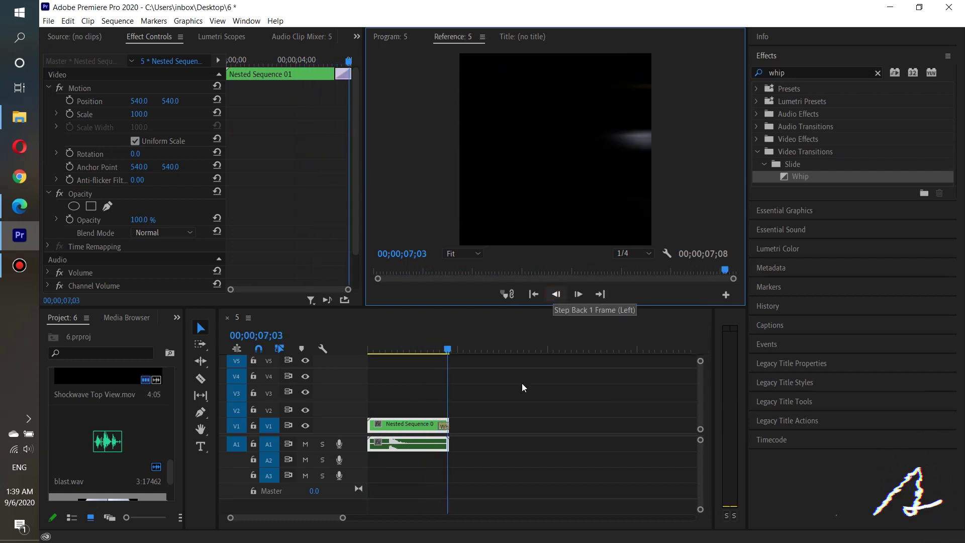
{"action": "key", "text": "ctrl+s"}
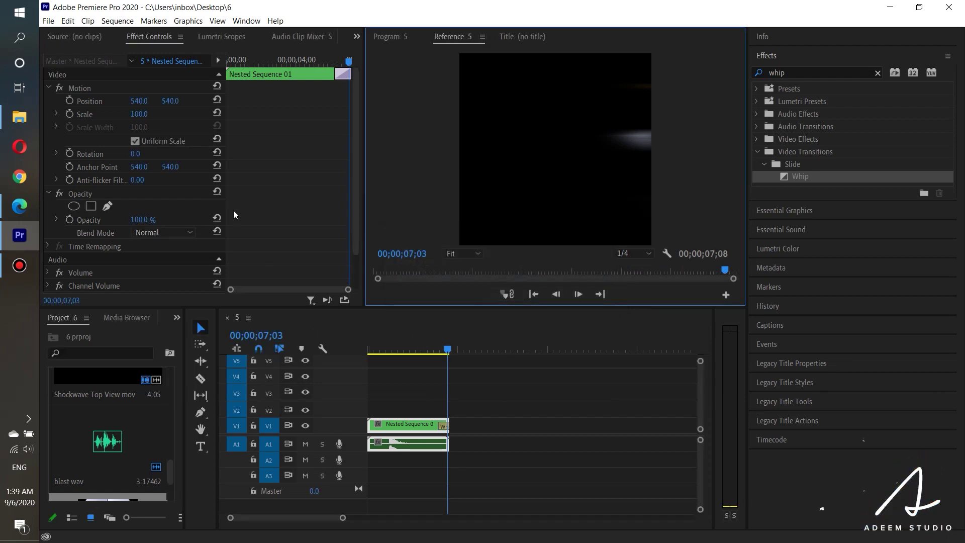
{"action": "left_click", "coordinate": [48, 21]}
{"action": "left_click", "coordinate": [67, 21]}
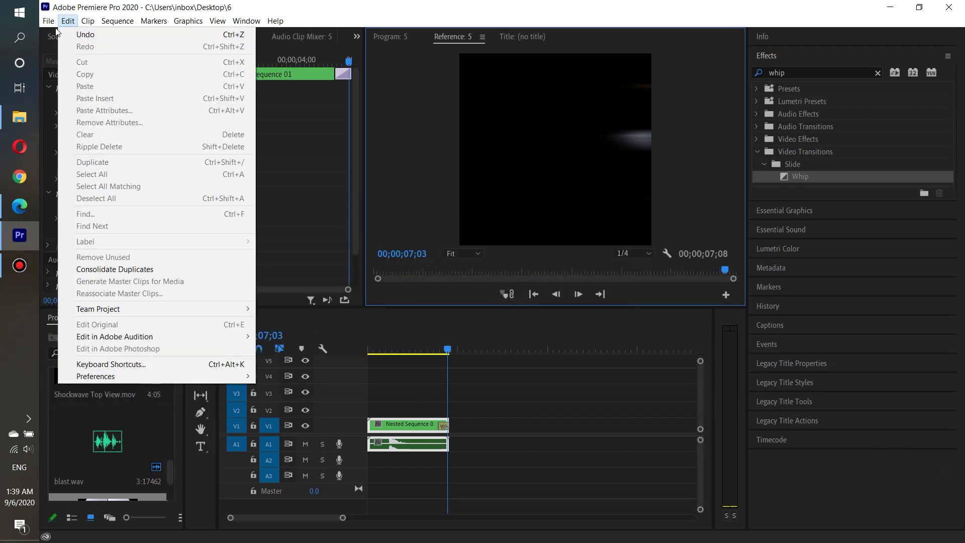
{"action": "left_click", "coordinate": [557, 408]}
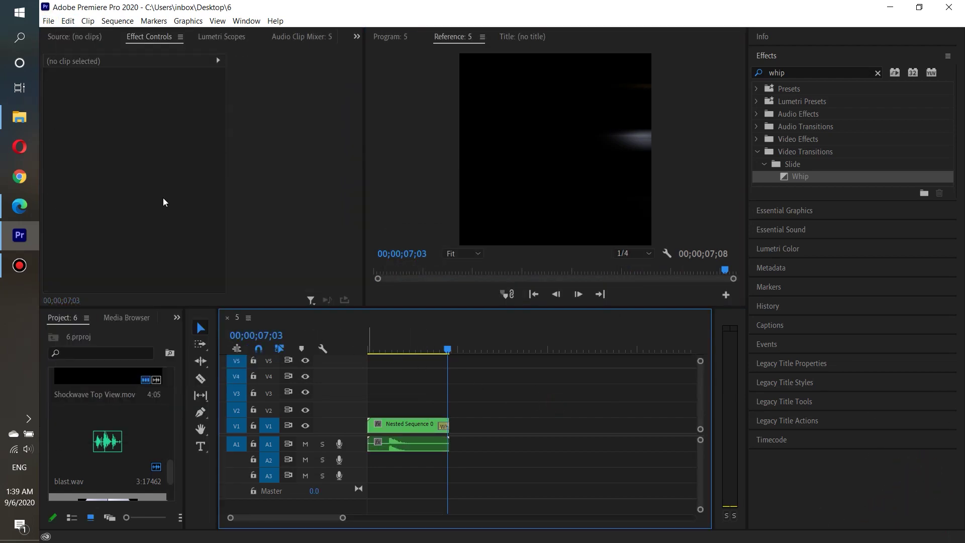
{"action": "left_click", "coordinate": [49, 21]}
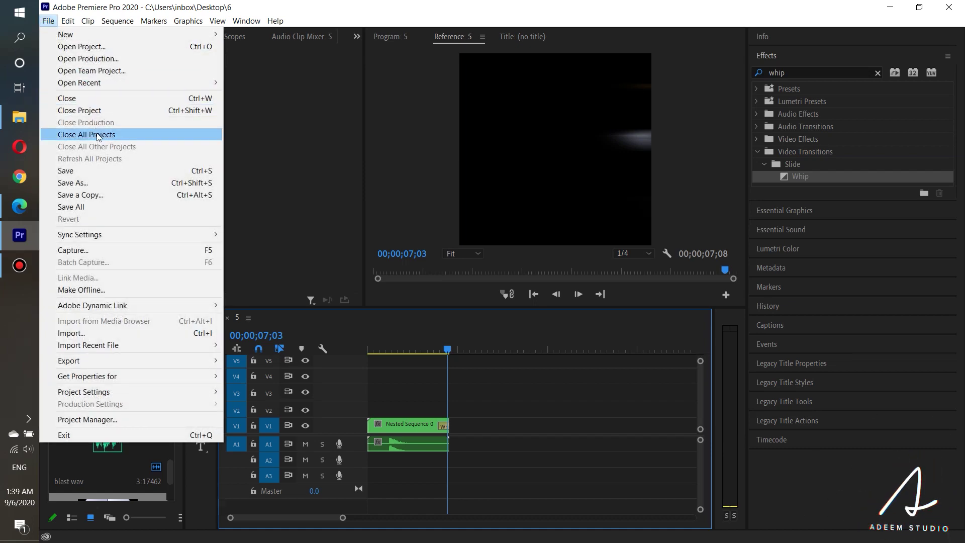
{"action": "left_click", "coordinate": [86, 134]}
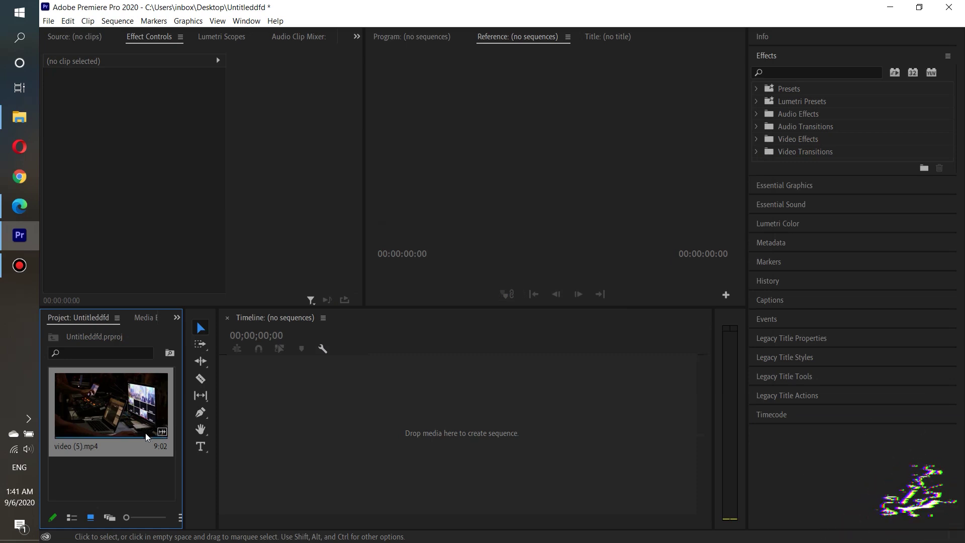
- Create a new sequence from the video (5).mp4 footage and scrub to about six seconds
{"action": "left_click_drag", "start_coordinate": [133, 401], "coordinate": [268, 416]}
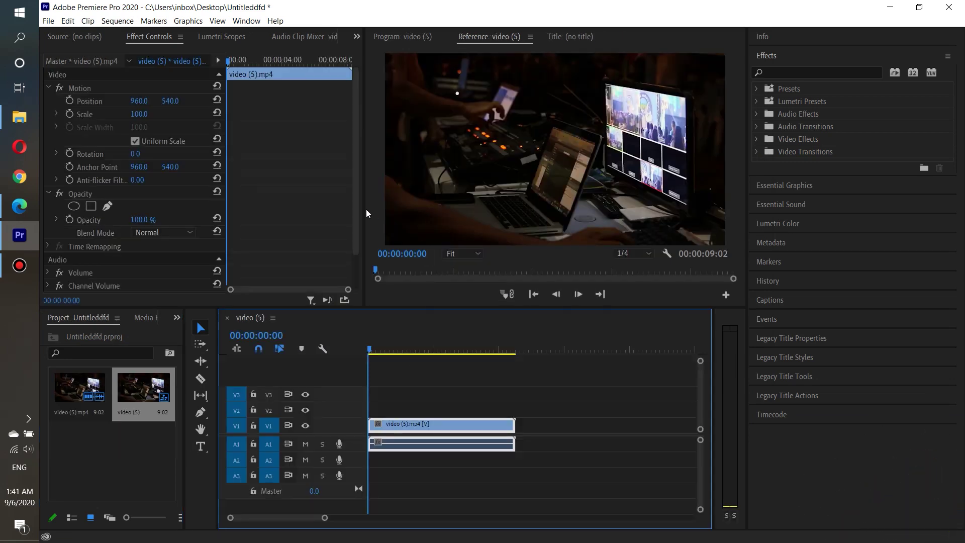
{"action": "left_click_drag", "start_coordinate": [364, 212], "coordinate": [295, 212]}
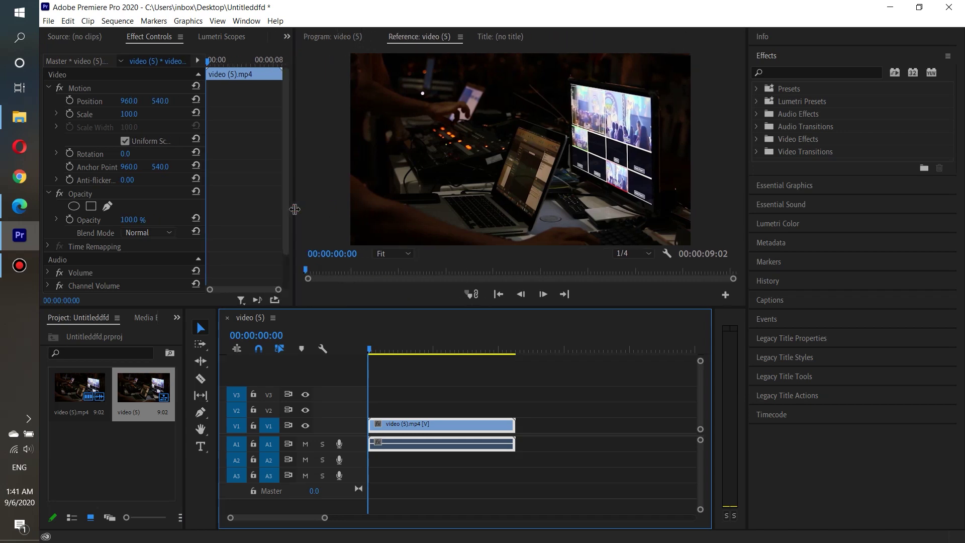
{"action": "left_click", "coordinate": [425, 388]}
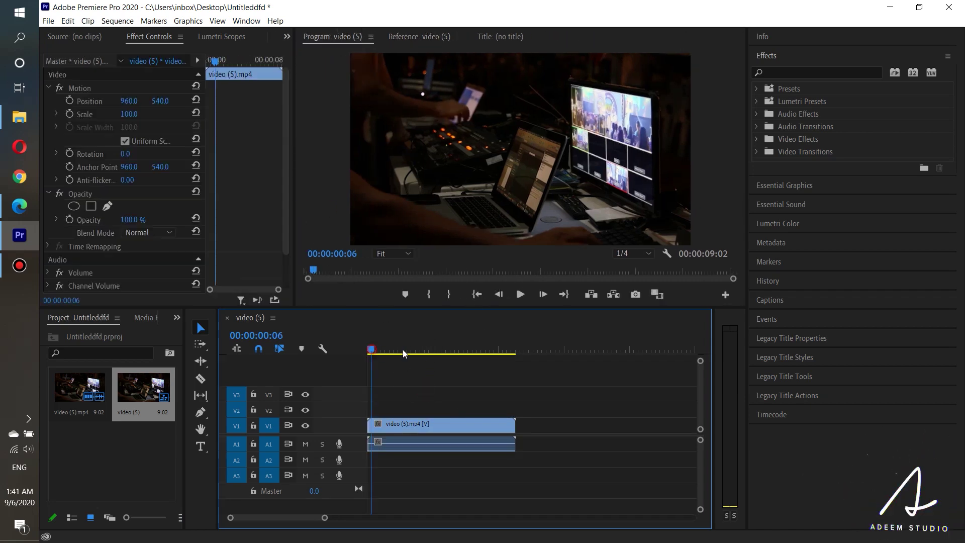
{"action": "left_click_drag", "start_coordinate": [382, 350], "coordinate": [468, 351]}
- Reopen the recent project Desktop\6 from File > Open Recent
{"action": "left_click", "coordinate": [48, 20]}
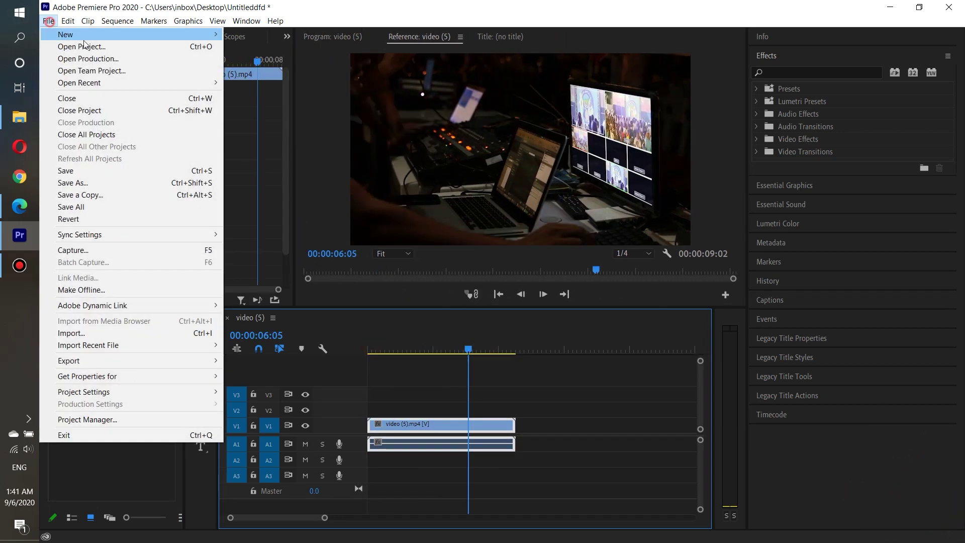
{"action": "mouse_move", "coordinate": [137, 83]}
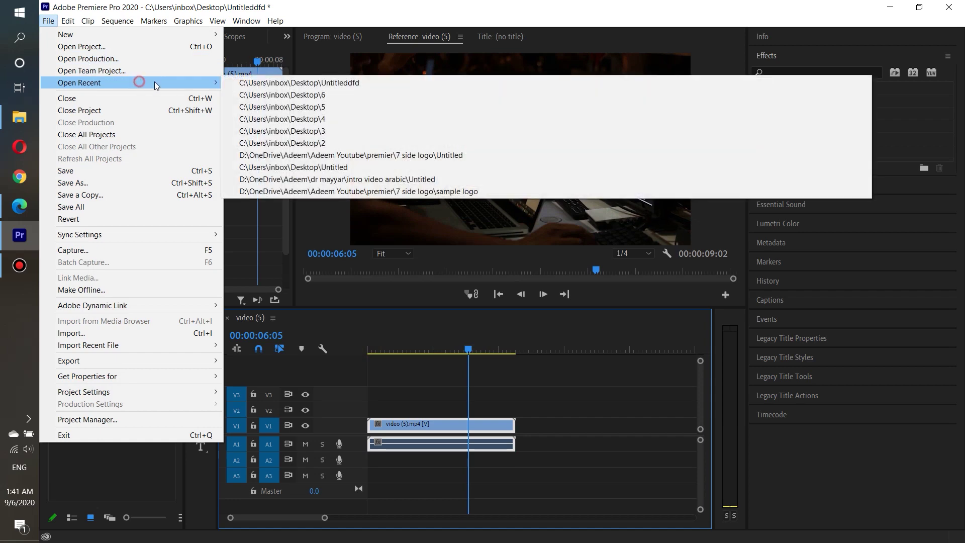
{"action": "left_click", "coordinate": [269, 100]}
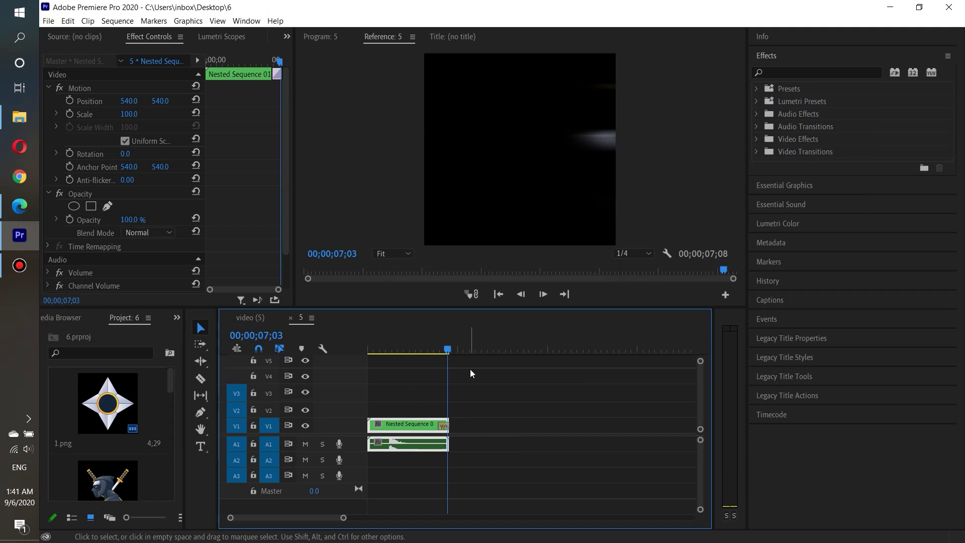
- Set the Nested Sequence 01 clip's Scale to 25 in Effect Controls, then reselect the nested clips
{"action": "left_click", "coordinate": [432, 392]}
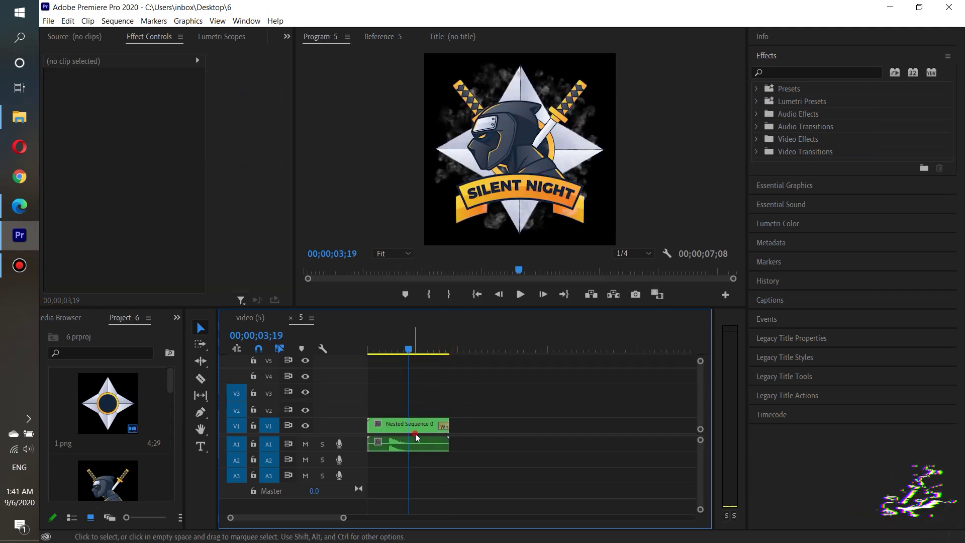
{"action": "left_click", "coordinate": [416, 433]}
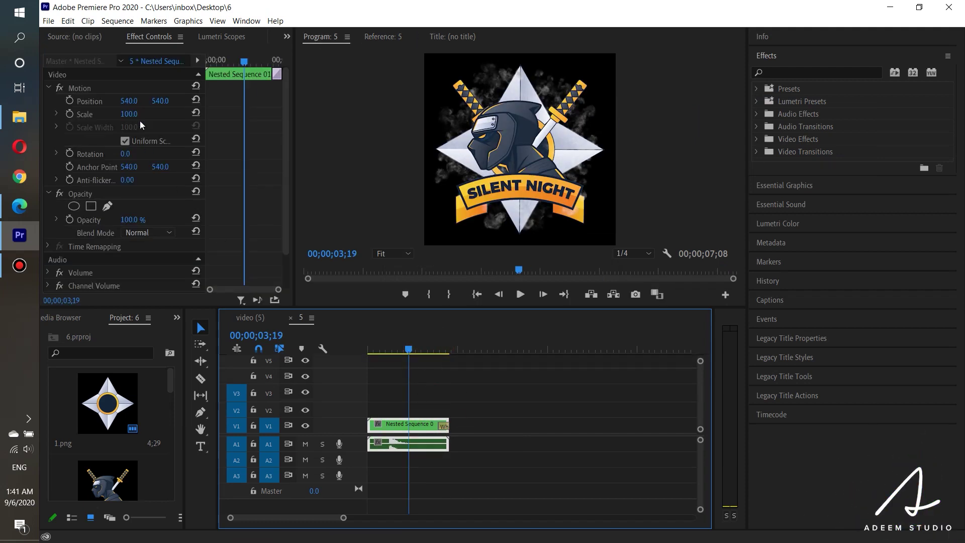
{"action": "left_click", "coordinate": [129, 114]}
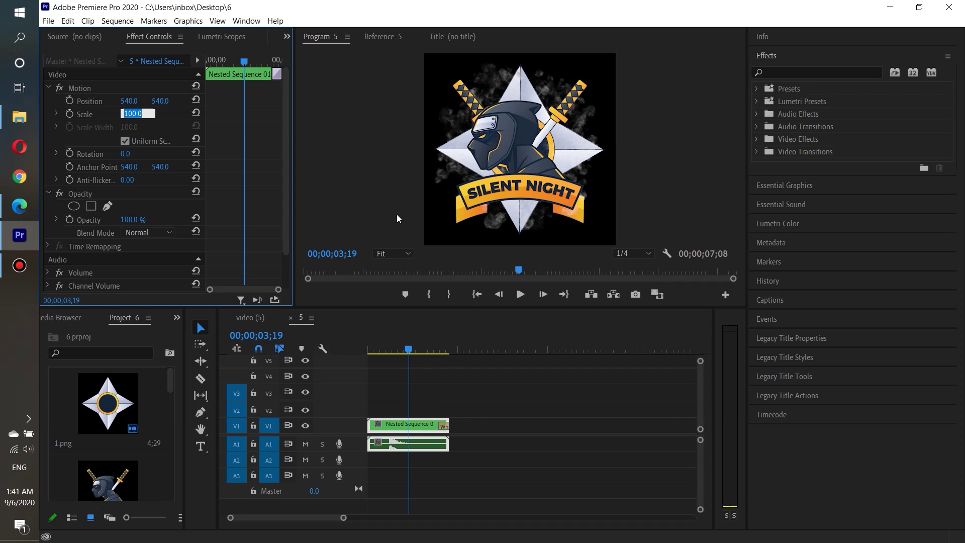
{"action": "type", "text": "50"}
{"action": "key", "text": "Return"}
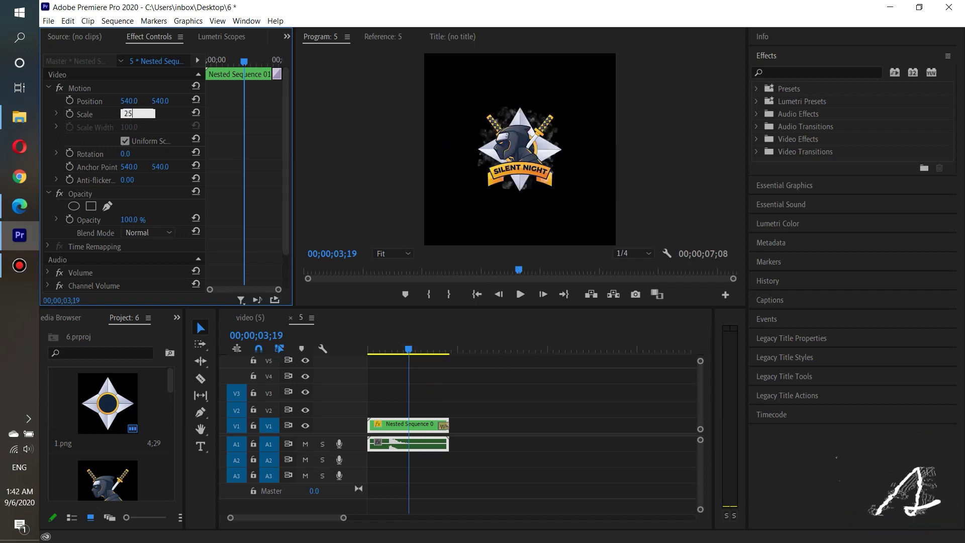
{"action": "key", "text": "Return"}
{"action": "left_click", "coordinate": [494, 413]}
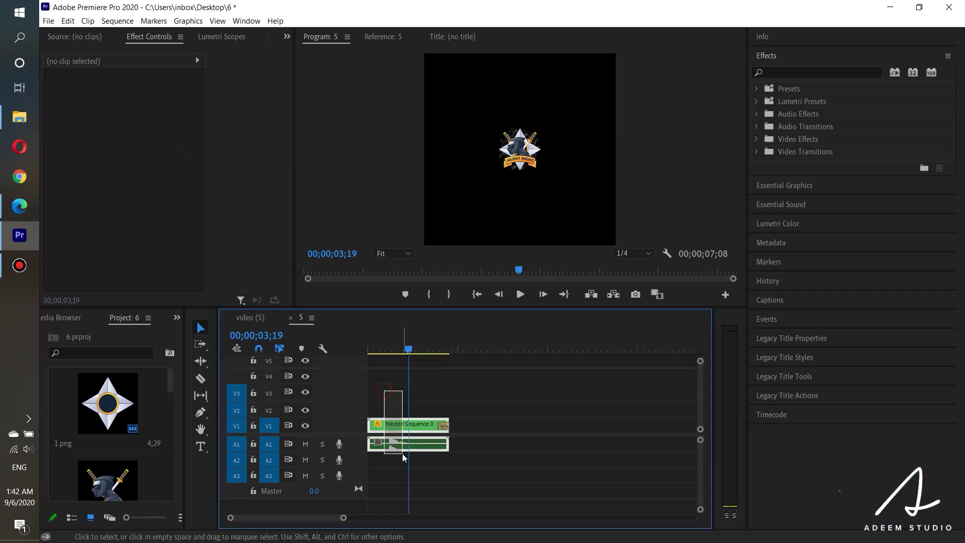
{"action": "left_click_drag", "start_coordinate": [384, 391], "coordinate": [402, 453]}
{"action": "left_click", "coordinate": [378, 424]}
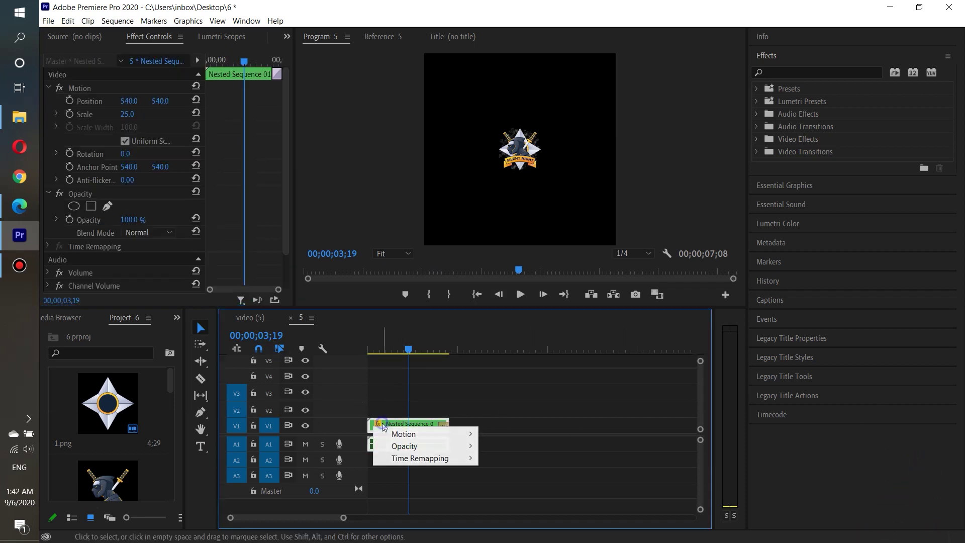
- Paste the copied logo nest into the video (5) sequence past the footage's end
{"action": "left_click_drag", "start_coordinate": [455, 480], "coordinate": [415, 425]}
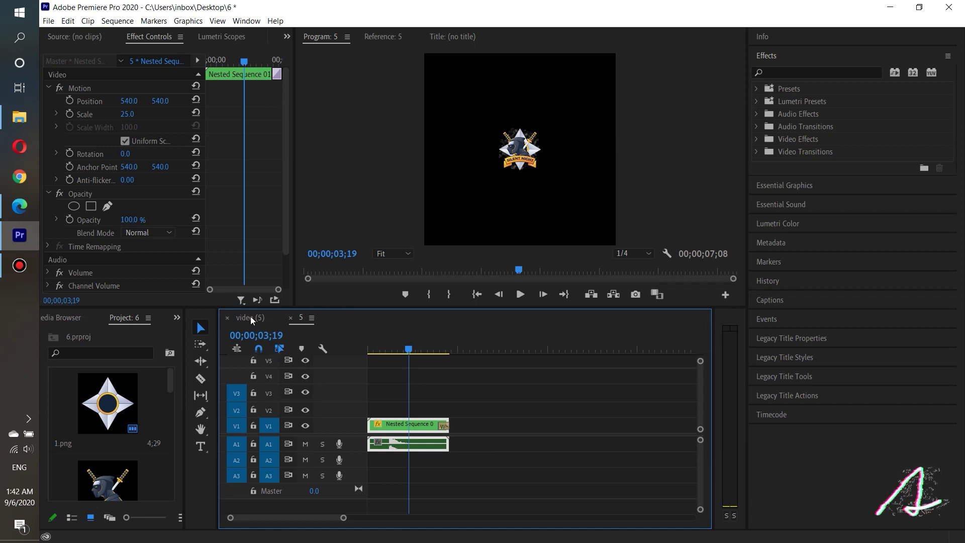
{"action": "left_click", "coordinate": [250, 317]}
{"action": "left_click_drag", "start_coordinate": [474, 348], "coordinate": [553, 354]}
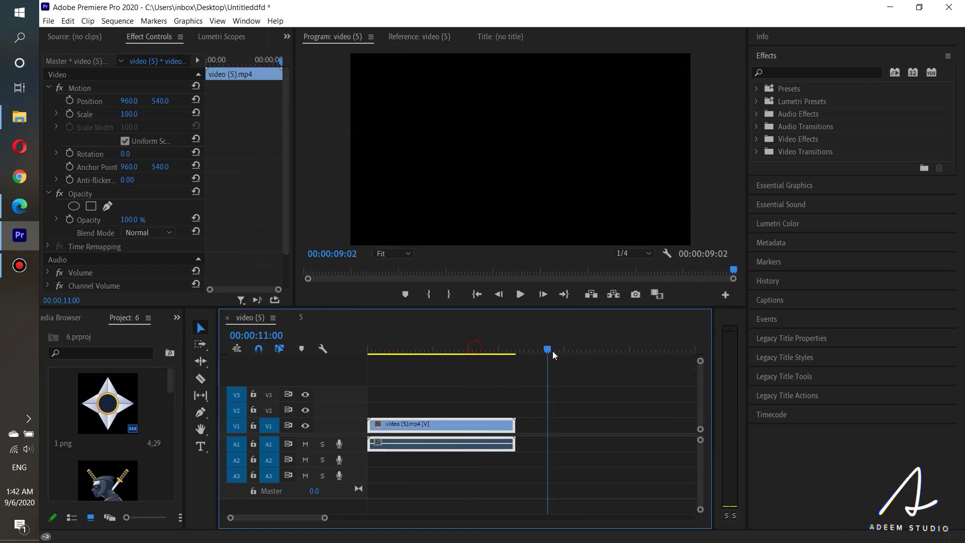
{"action": "left_click", "coordinate": [590, 416]}
{"action": "key", "text": "ctrl+v"}
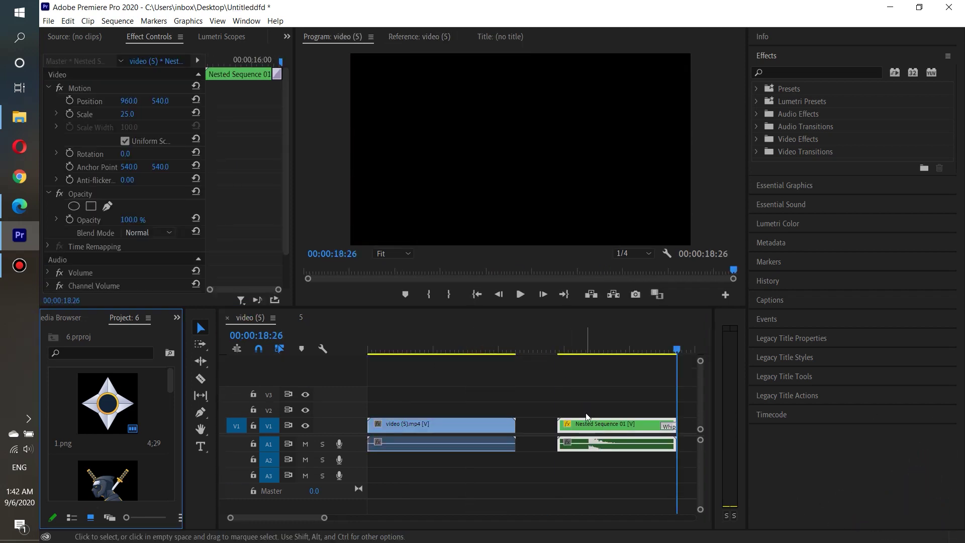
- Move the pasted logo clip onto V2 at the sequence start, above the footage
{"action": "left_click", "coordinate": [602, 426]}
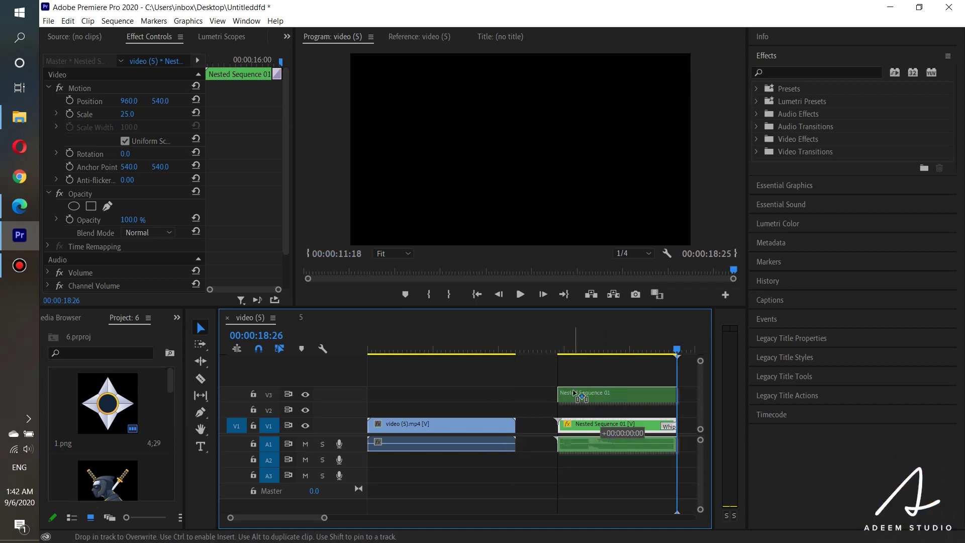
{"action": "left_click_drag", "start_coordinate": [601, 426], "coordinate": [602, 395]}
{"action": "left_click_drag", "start_coordinate": [592, 458], "coordinate": [400, 407]}
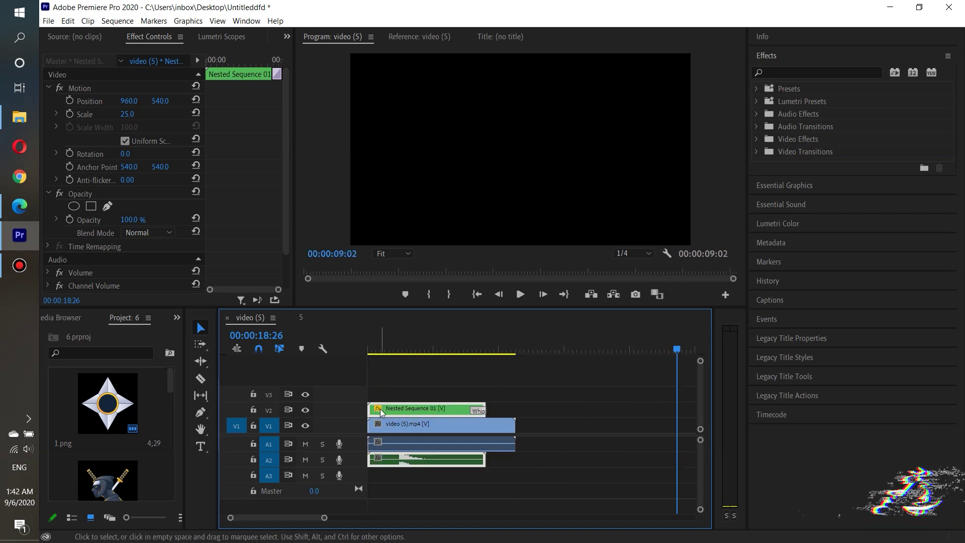
{"action": "left_click_drag", "start_coordinate": [675, 346], "coordinate": [397, 349]}
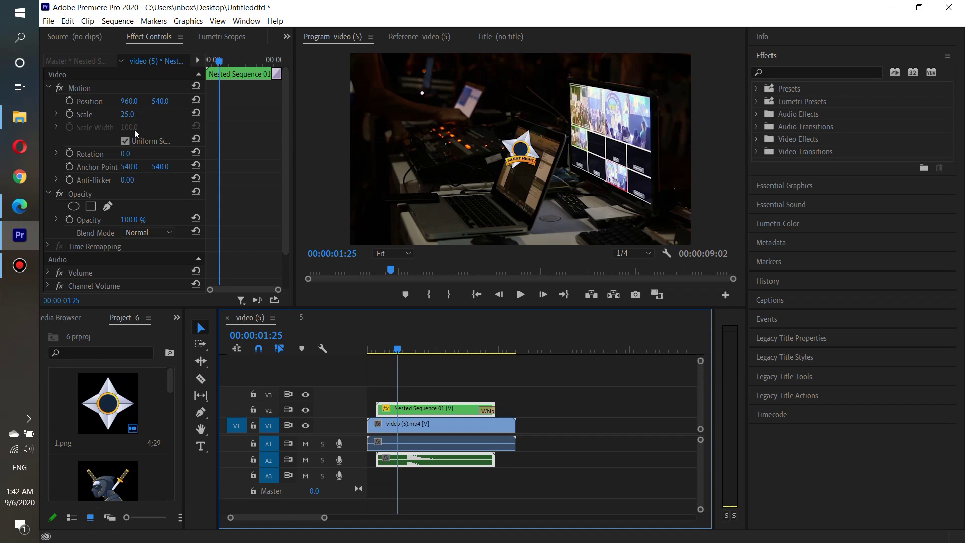
- Drag the logo's Position values to move it into the bottom-right corner
{"action": "left_click_drag", "start_coordinate": [129, 101], "coordinate": [226, 102]}
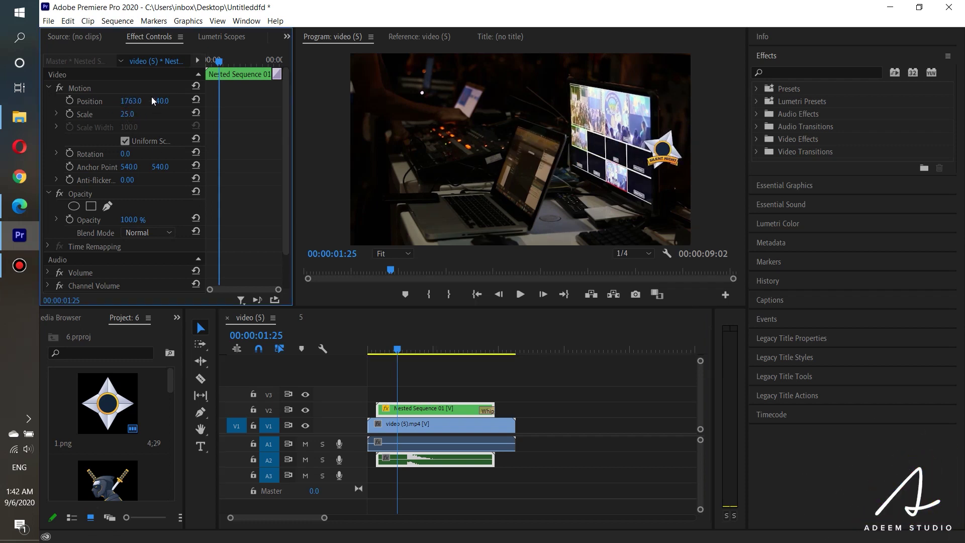
{"action": "left_click_drag", "start_coordinate": [160, 102], "coordinate": [243, 101]}
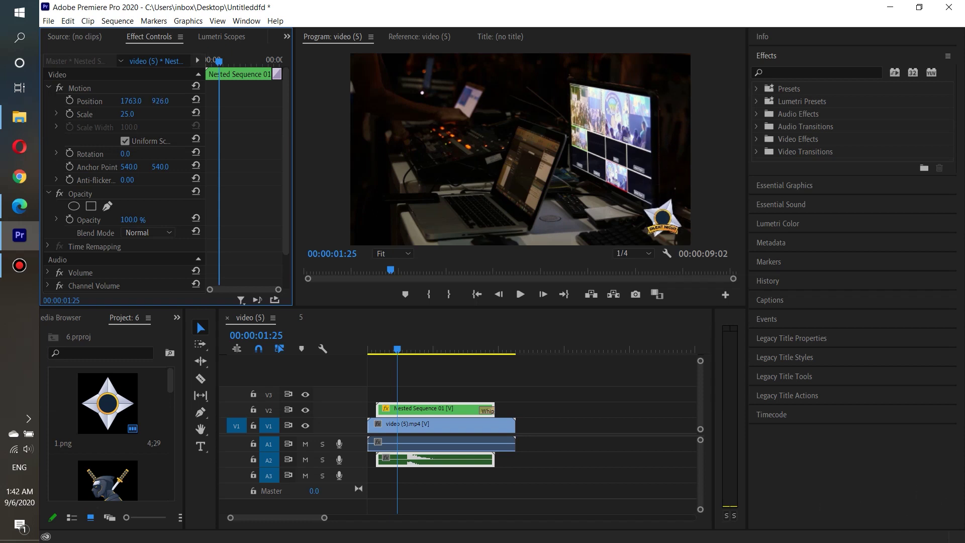
{"action": "left_click_drag", "start_coordinate": [130, 101], "coordinate": [133, 101]}
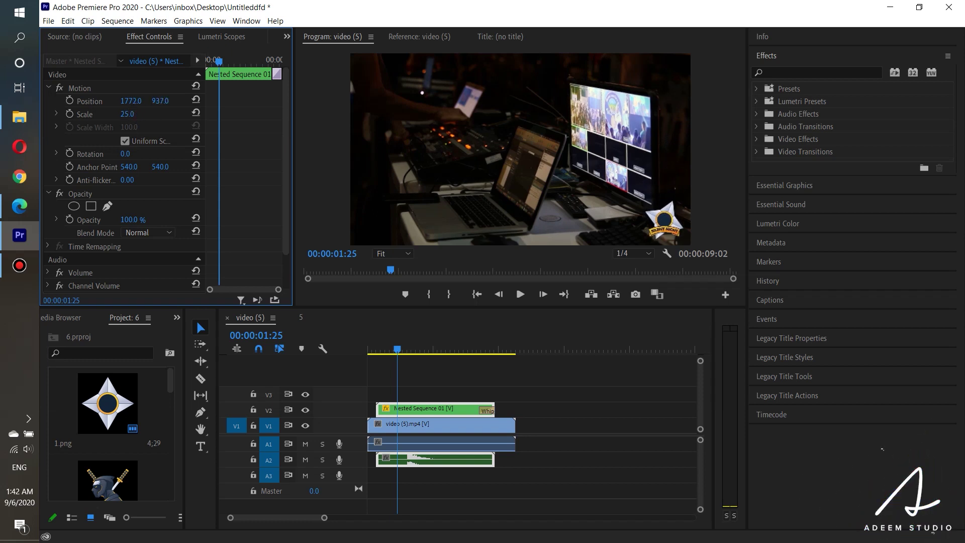
{"action": "left_click", "coordinate": [479, 400]}
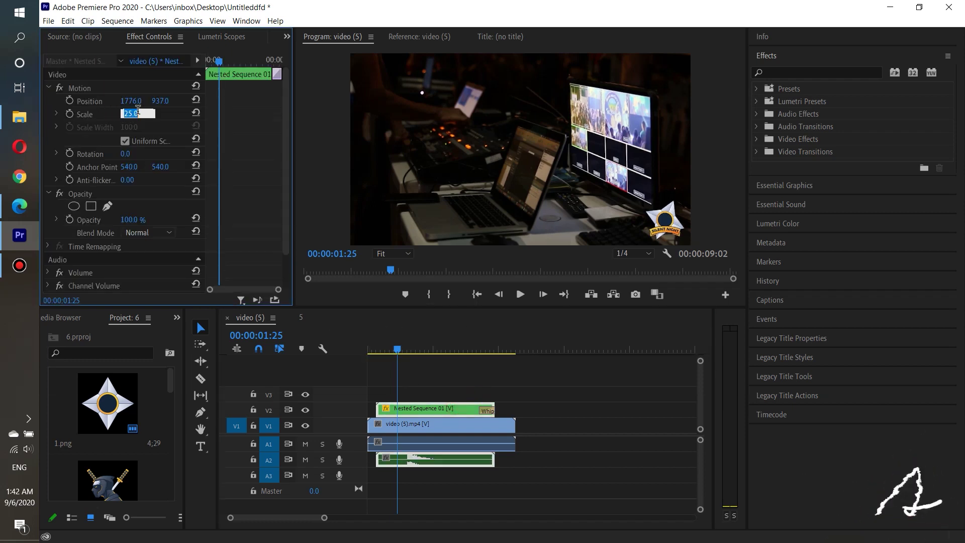
- Scale the logo to 20, set Position X to 1811, preview, and return to 00:18
{"action": "left_click_drag", "start_coordinate": [127, 114], "coordinate": [124, 114]}
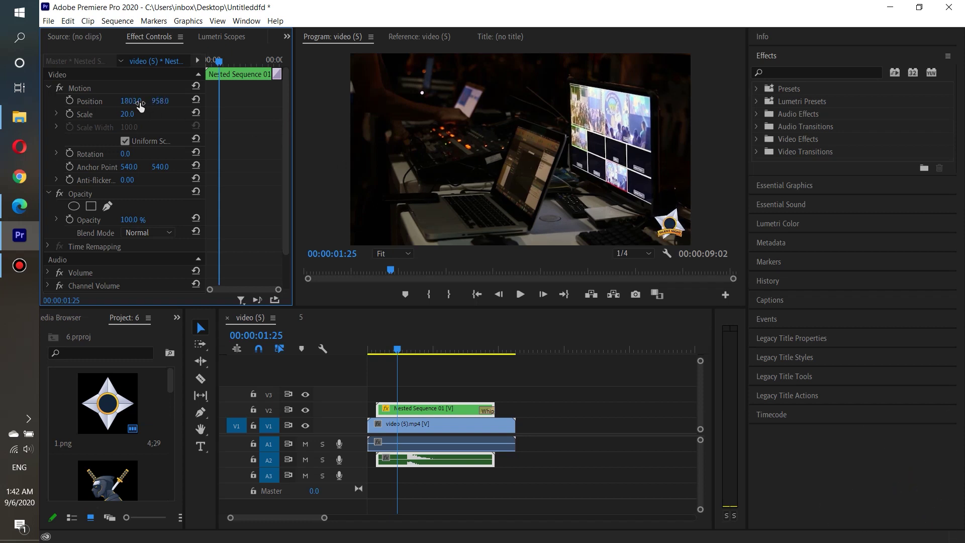
{"action": "left_click_drag", "start_coordinate": [140, 107], "coordinate": [144, 106]}
{"action": "left_click_drag", "start_coordinate": [393, 332], "coordinate": [372, 334]}
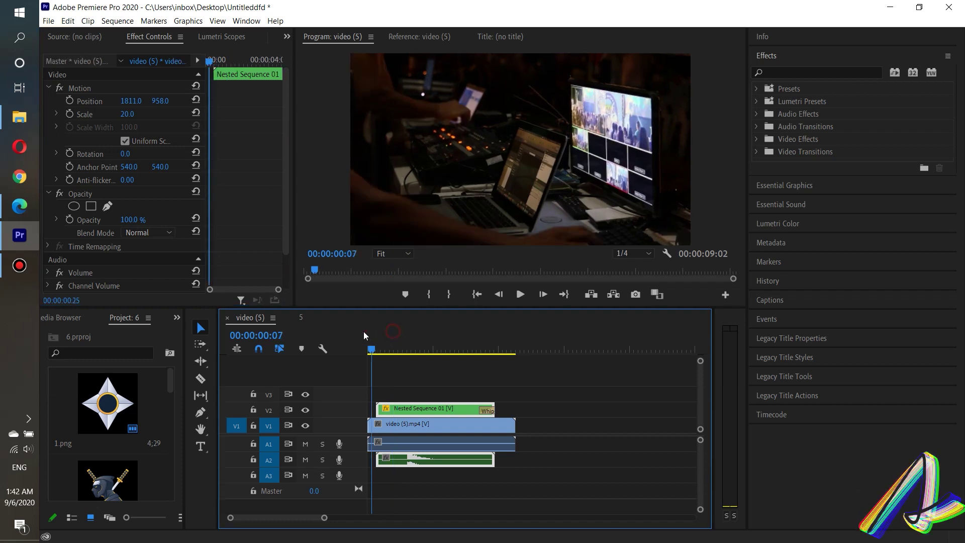
{"action": "left_click", "coordinate": [520, 295]}
{"action": "left_click", "coordinate": [519, 295]}
{"action": "left_click_drag", "start_coordinate": [381, 350], "coordinate": [375, 353]}
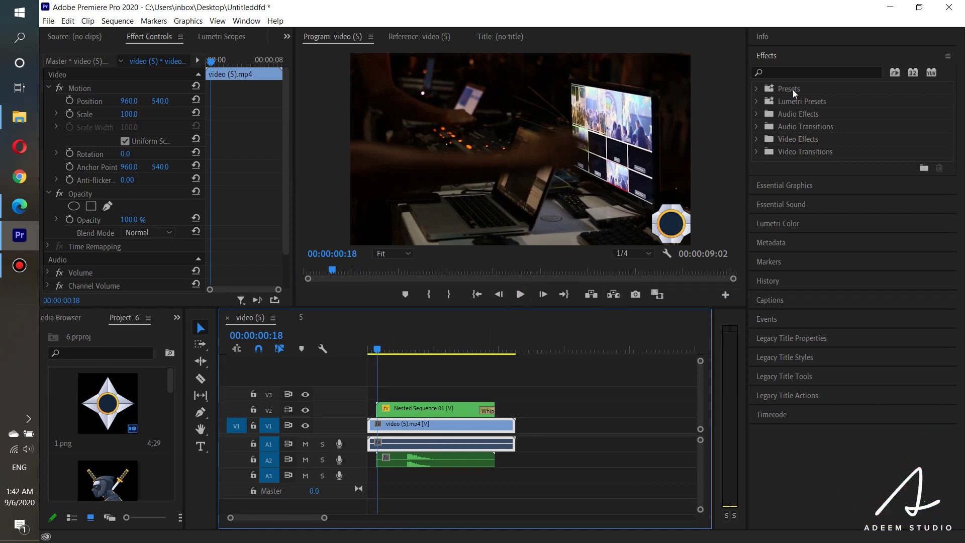
- Add a lengthened Cross Dissolve to the start of the Nested Sequence 01 logo clip and preview the fade-in
{"action": "left_click", "coordinate": [797, 73]}
{"action": "type", "text": "iss"}
{"action": "left_click_drag", "start_coordinate": [801, 214], "coordinate": [383, 410]}
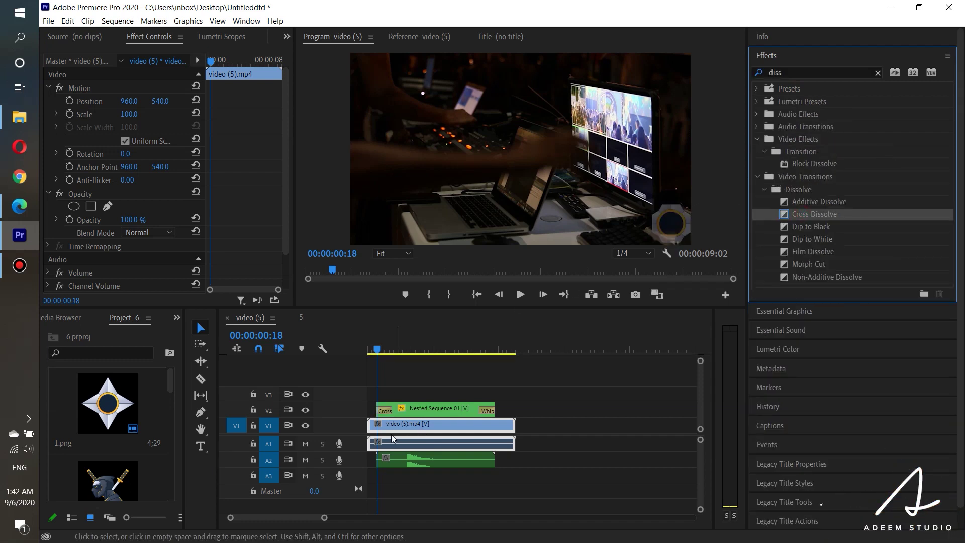
{"action": "left_click", "coordinate": [385, 412]}
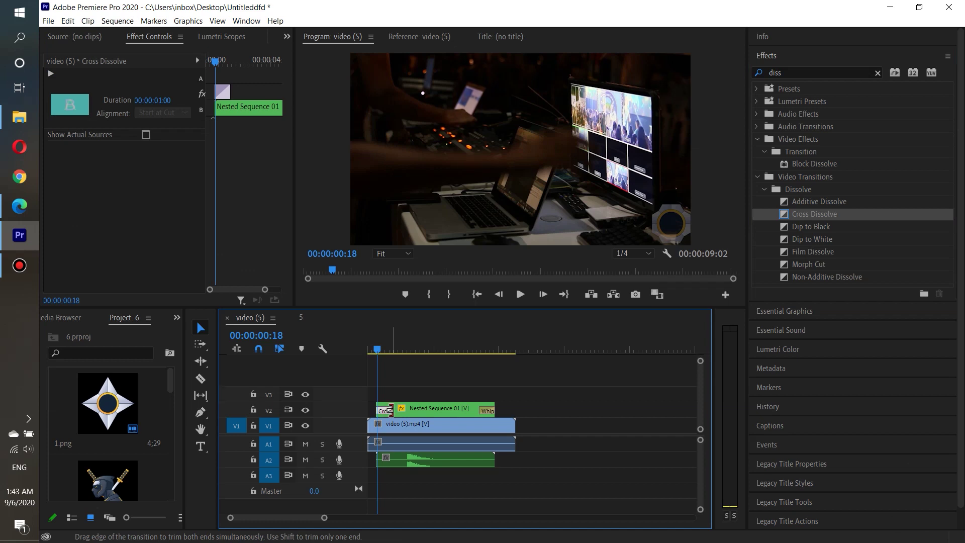
{"action": "left_click_drag", "start_coordinate": [392, 411], "coordinate": [403, 413]}
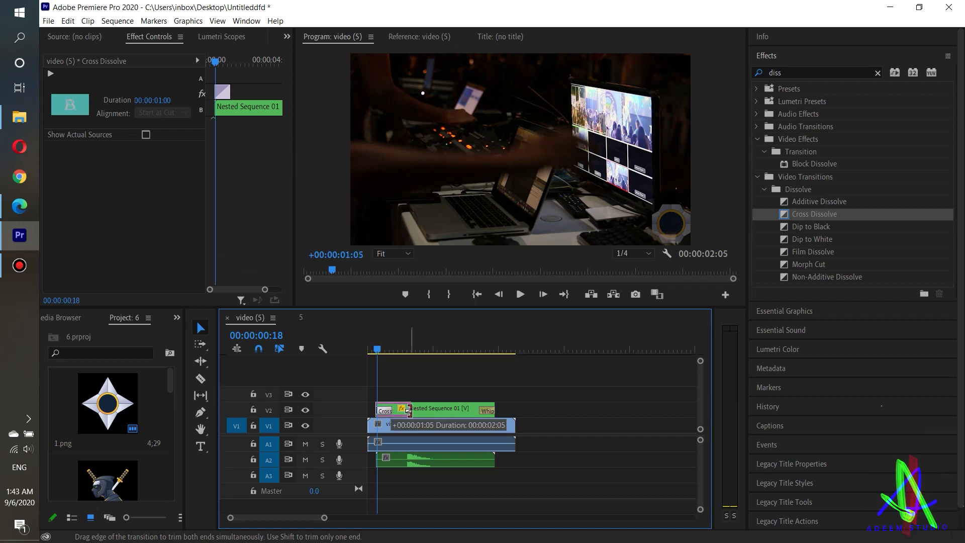
{"action": "left_click", "coordinate": [427, 425]}
{"action": "left_click", "coordinate": [520, 294]}
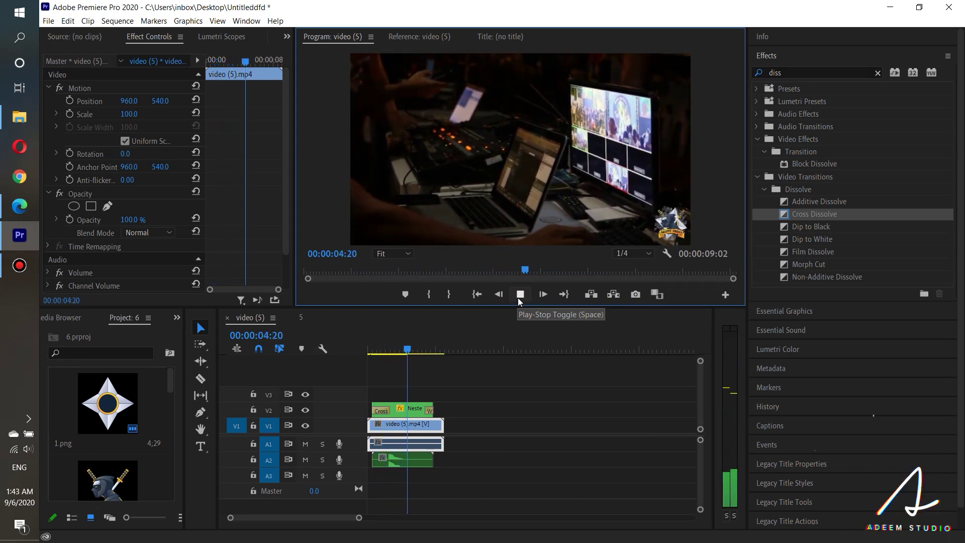
- Stop playback and place a copy of the V1 footage clip right after the original
{"action": "left_click", "coordinate": [519, 297]}
{"action": "scroll", "coordinate": [443, 427], "scroll_direction": "up", "scroll_amount": 2}
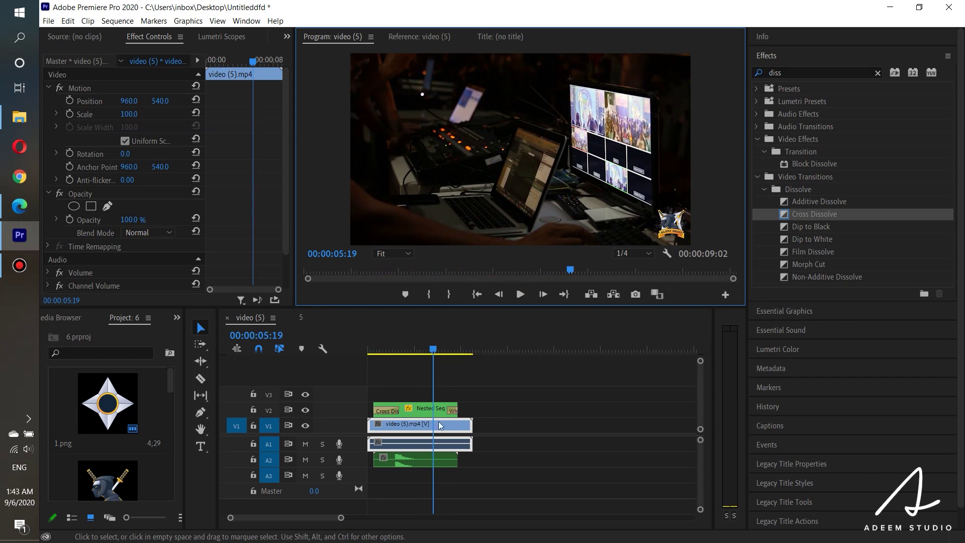
{"action": "left_click", "coordinate": [415, 431]}
{"action": "left_click_drag", "start_coordinate": [391, 428], "coordinate": [493, 426]}
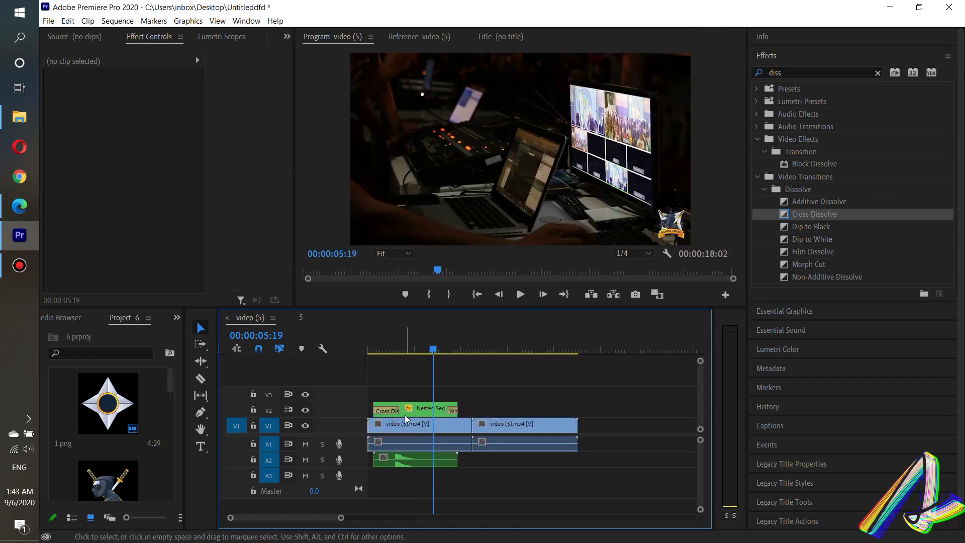
- Place a copy of the nested logo clip on V2 over the second footage clip
{"action": "scroll", "coordinate": [405, 415], "scroll_direction": "up", "scroll_amount": 1}
{"action": "scroll", "coordinate": [405, 411], "scroll_direction": "down", "scroll_amount": 1}
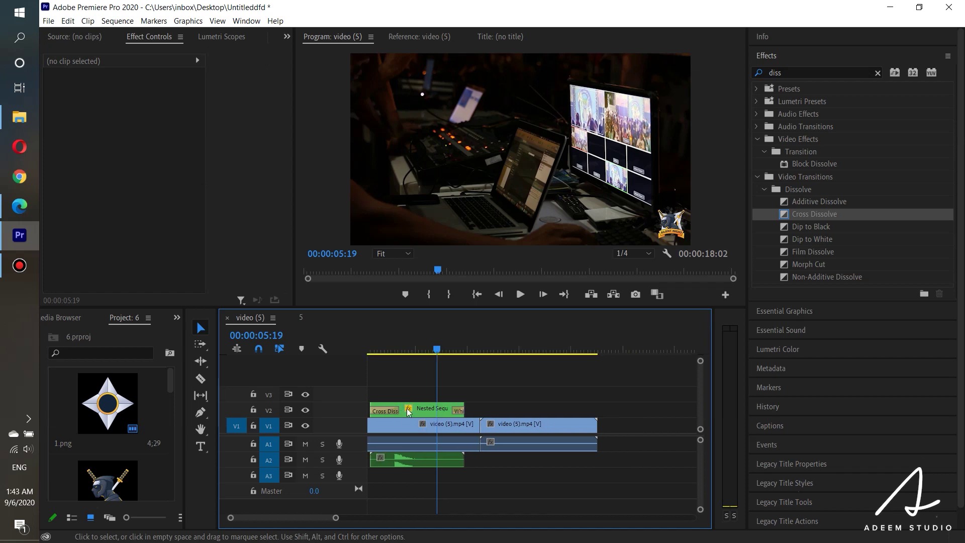
{"action": "left_click", "coordinate": [415, 411]}
{"action": "left_click", "coordinate": [407, 388]}
{"action": "left_click", "coordinate": [415, 411]}
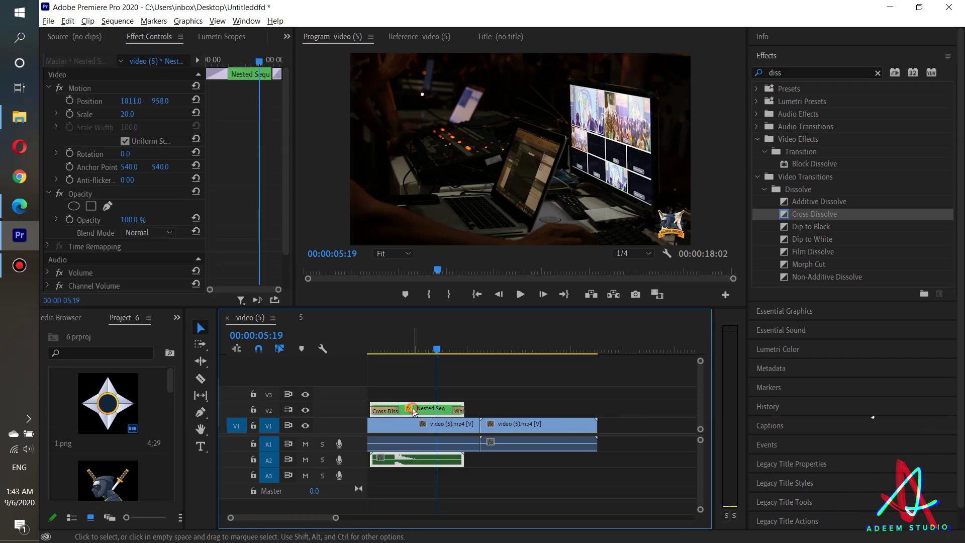
{"action": "left_click_drag", "start_coordinate": [415, 412], "coordinate": [523, 408]}
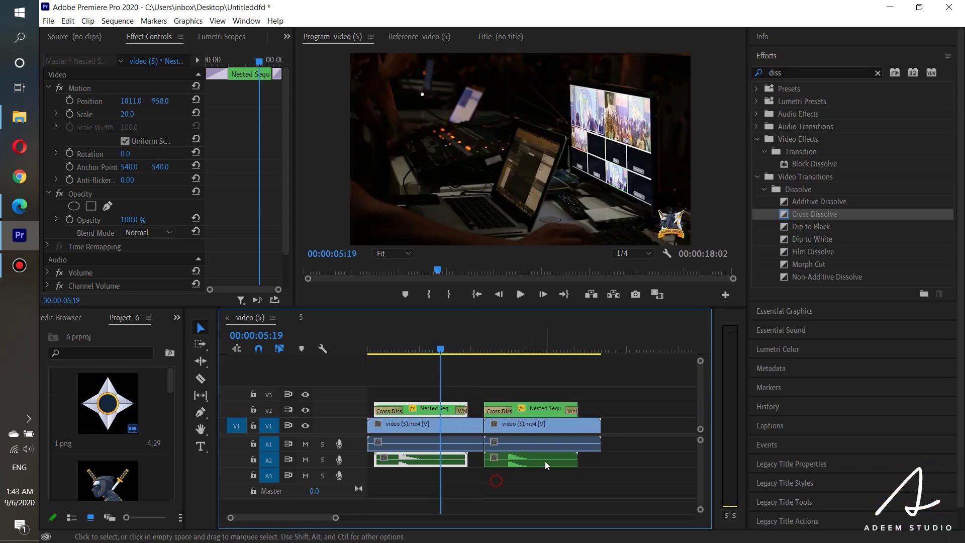
- Unlink the logo clips' audio and delete both logo audio clips from A2
{"action": "left_click", "coordinate": [531, 463]}
{"action": "left_click_drag", "start_coordinate": [440, 477], "coordinate": [437, 477]}
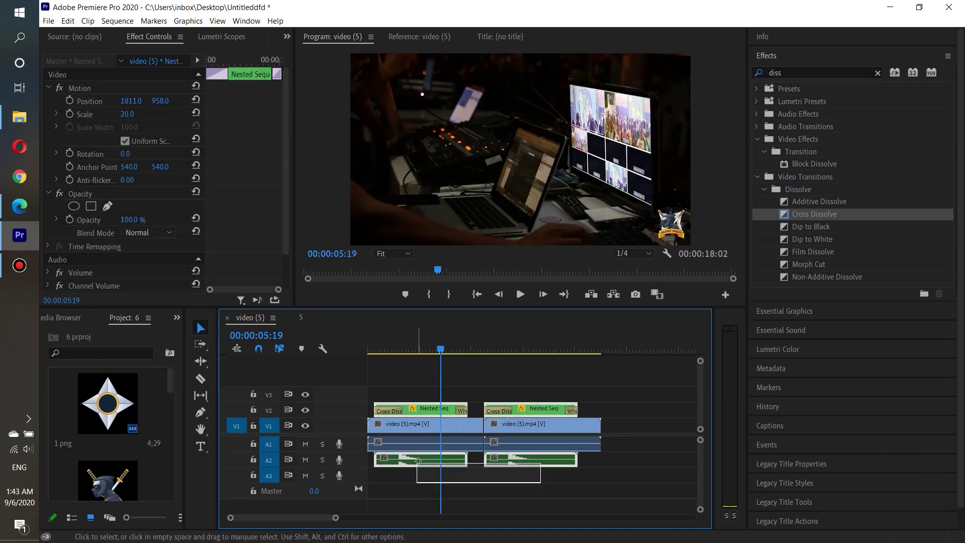
{"action": "right_click", "coordinate": [420, 459]}
{"action": "left_click", "coordinate": [457, 192]}
{"action": "left_click", "coordinate": [506, 484]}
{"action": "left_click_drag", "start_coordinate": [428, 469], "coordinate": [426, 465]}
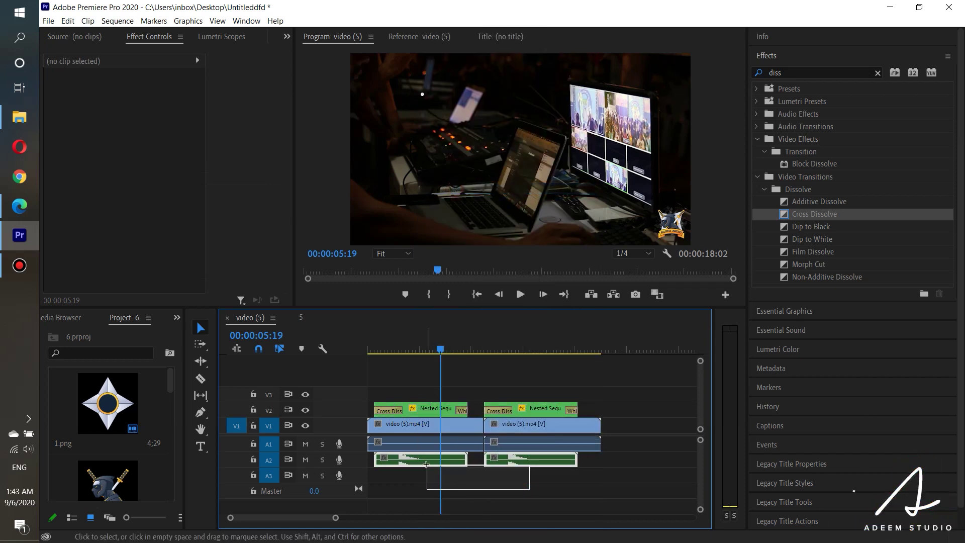
{"action": "key", "text": "Delete"}
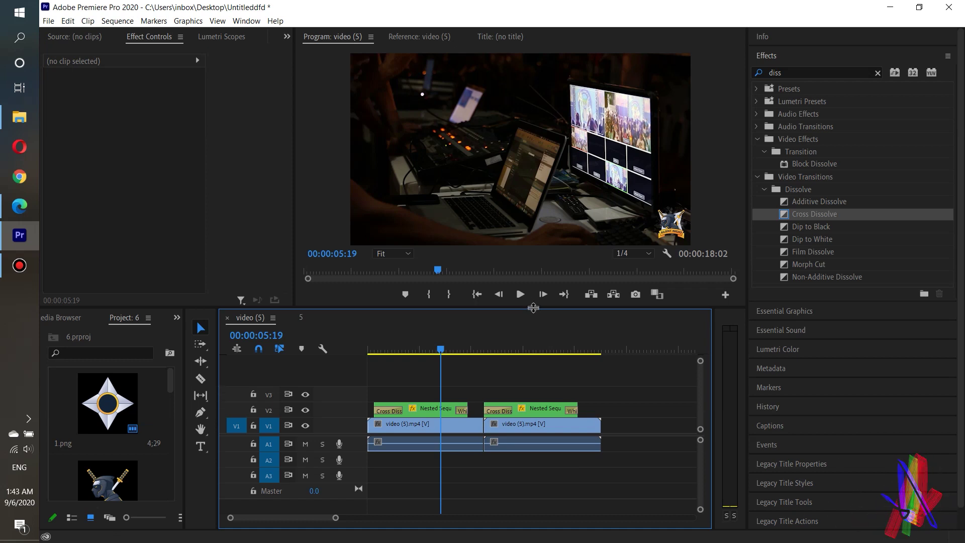
- Enlarge the Program Monitor and set its zoom to 100%
{"action": "left_click_drag", "start_coordinate": [533, 307], "coordinate": [532, 366]}
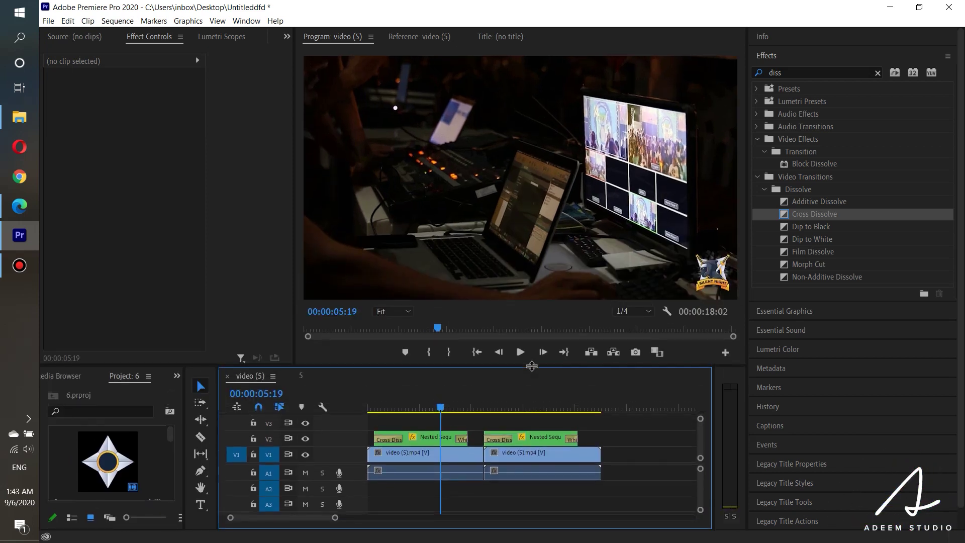
{"action": "left_click", "coordinate": [521, 352]}
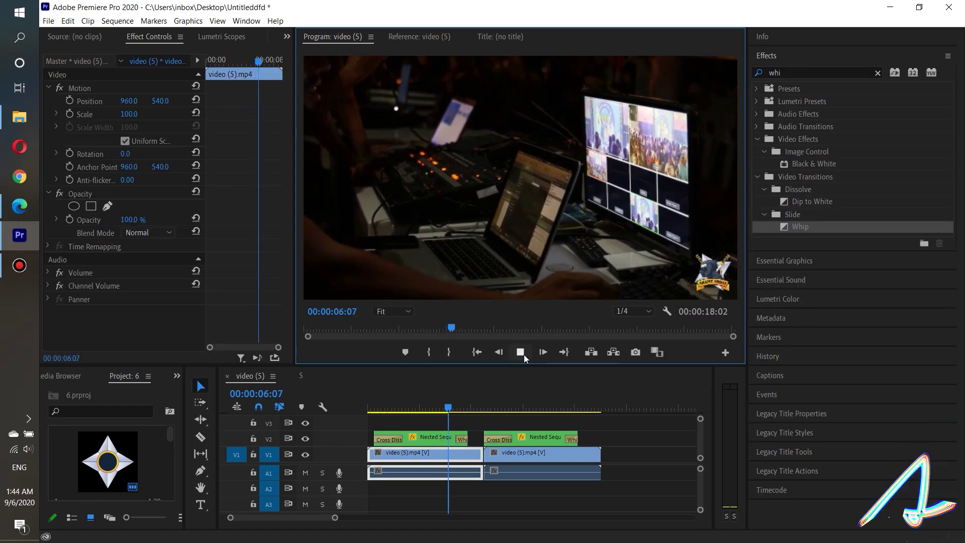
{"action": "left_click", "coordinate": [520, 352]}
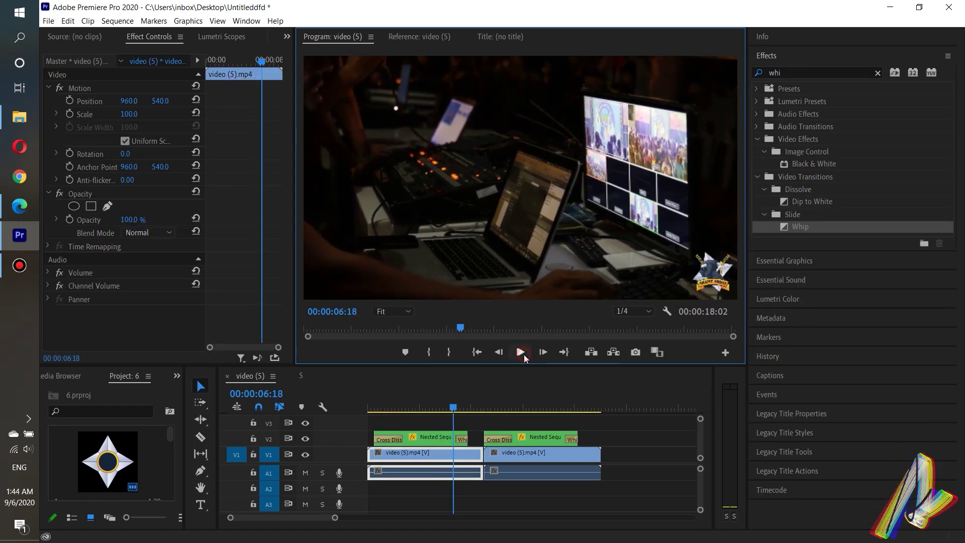
{"action": "left_click", "coordinate": [394, 311]}
{"action": "left_click", "coordinate": [395, 395]}
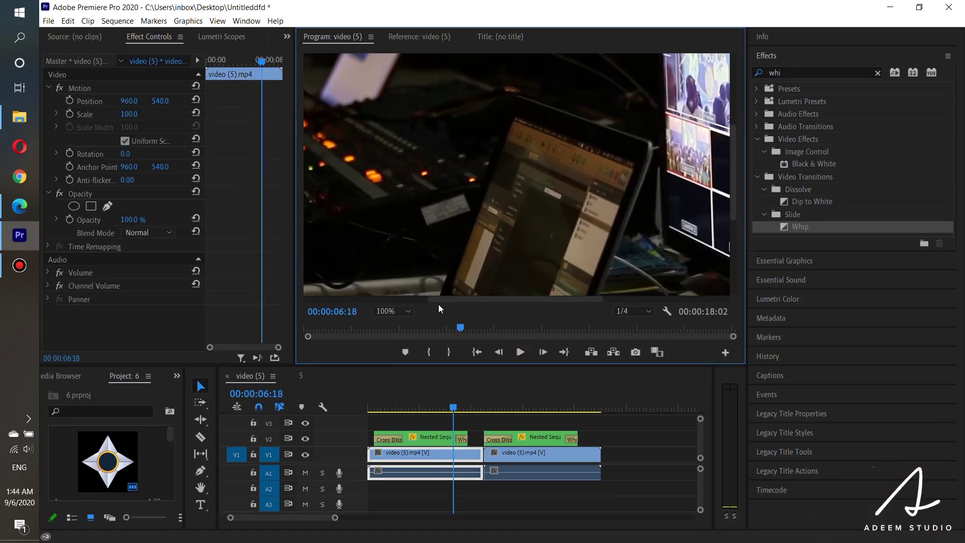
{"action": "scroll", "coordinate": [700, 250], "scroll_direction": "right", "scroll_amount": 5}
{"action": "left_click_drag", "start_coordinate": [733, 194], "coordinate": [730, 273]}
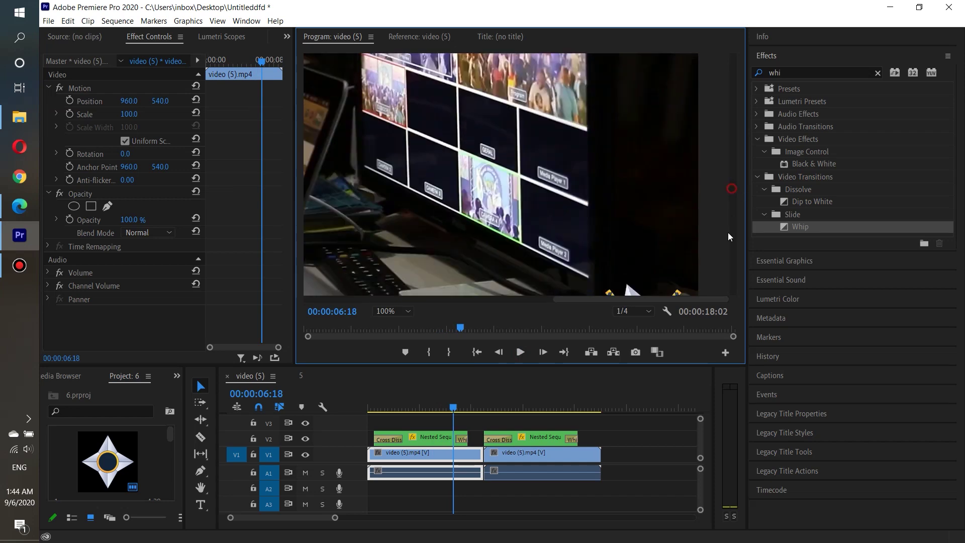
- Play from the sequence start, add markers where the logo appears, then move the first marker
{"action": "key", "text": "Home"}
{"action": "key", "text": "space"}
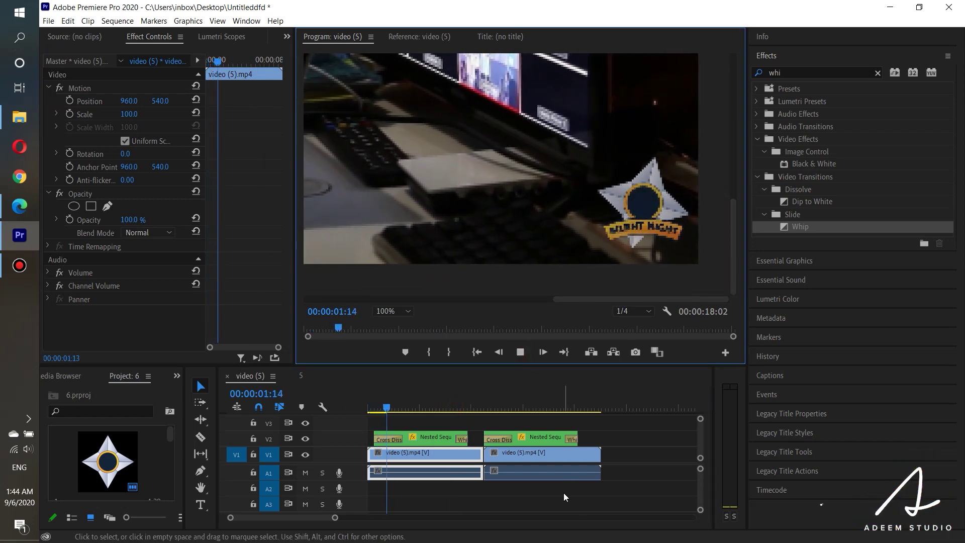
{"action": "key", "text": "m"}
{"action": "left_click", "coordinate": [406, 351]}
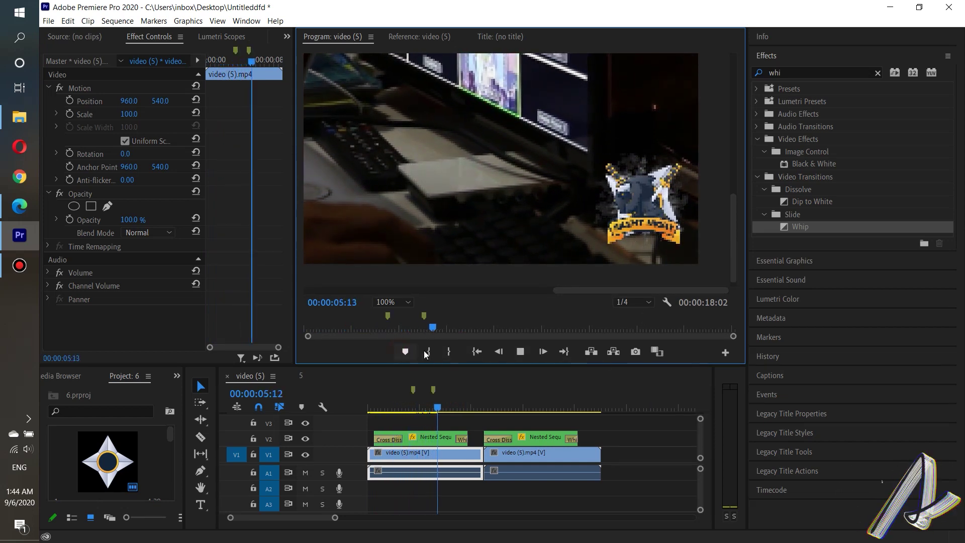
{"action": "left_click", "coordinate": [520, 351]}
{"action": "left_click", "coordinate": [437, 404]}
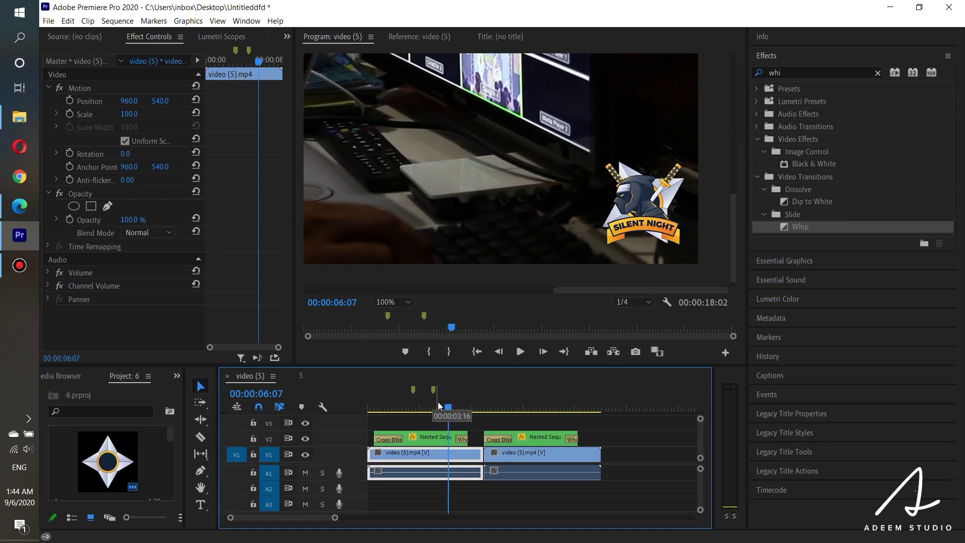
{"action": "left_click_drag", "start_coordinate": [461, 393], "coordinate": [572, 387]}
- Set playback resolution to Full and return the playhead to the sequence start
{"action": "left_click", "coordinate": [641, 314]}
{"action": "left_click", "coordinate": [633, 329]}
{"action": "left_click", "coordinate": [367, 409]}
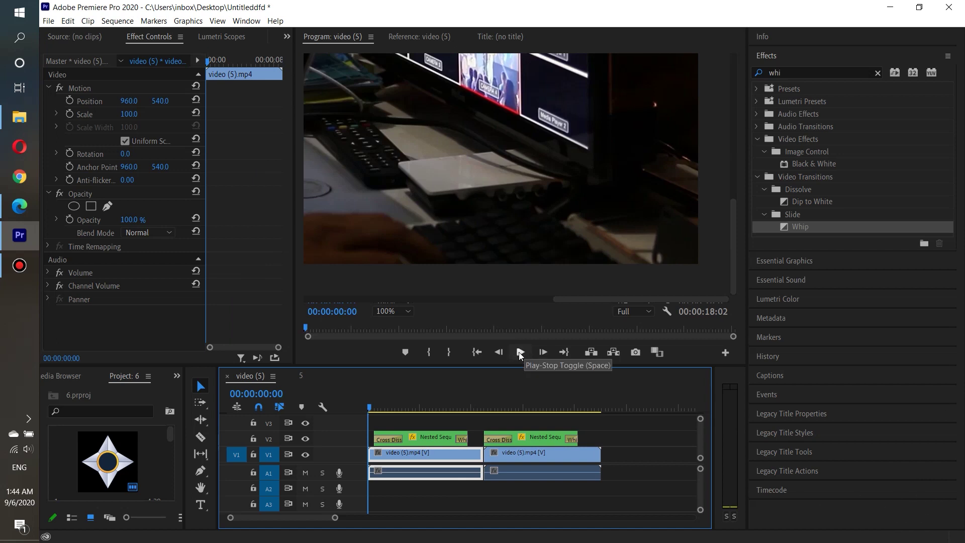
{"action": "left_click", "coordinate": [519, 353]}
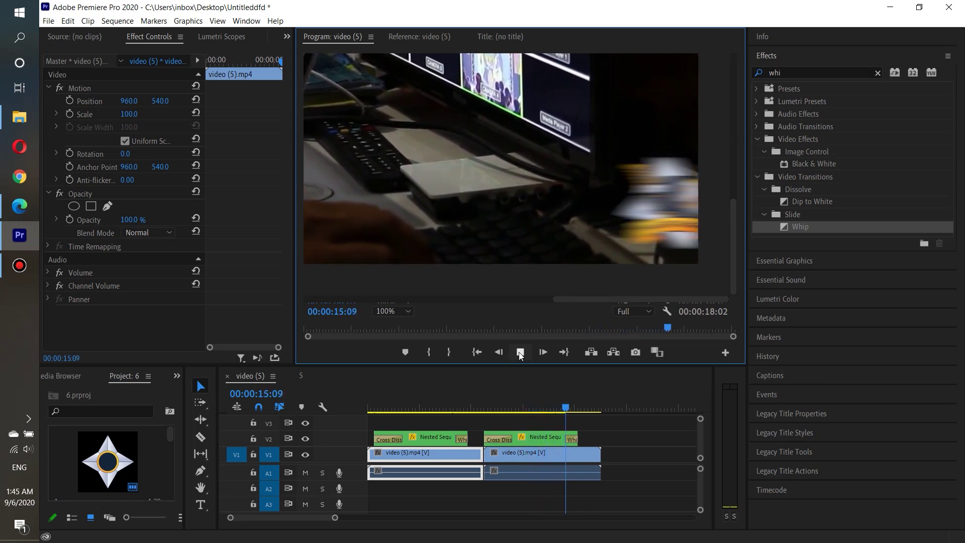
{"action": "left_click", "coordinate": [521, 352]}
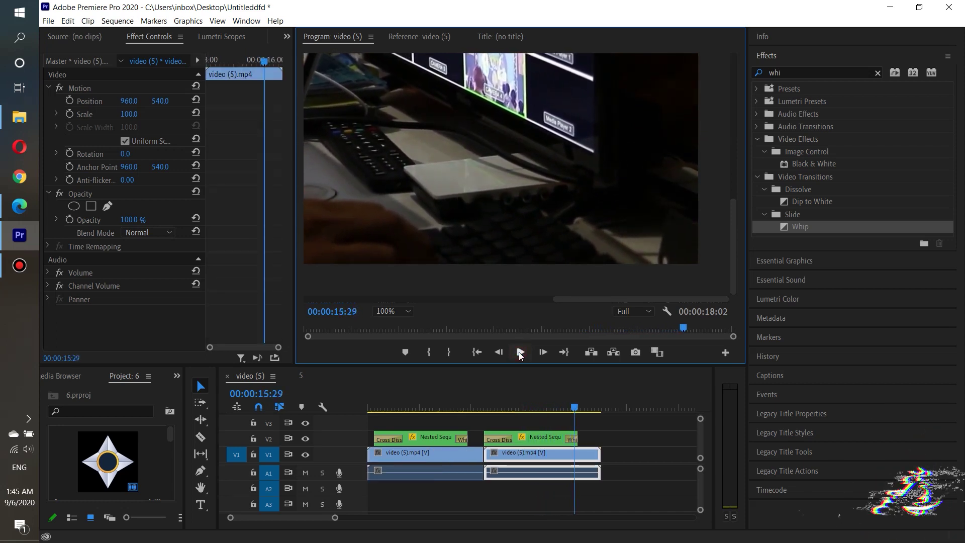